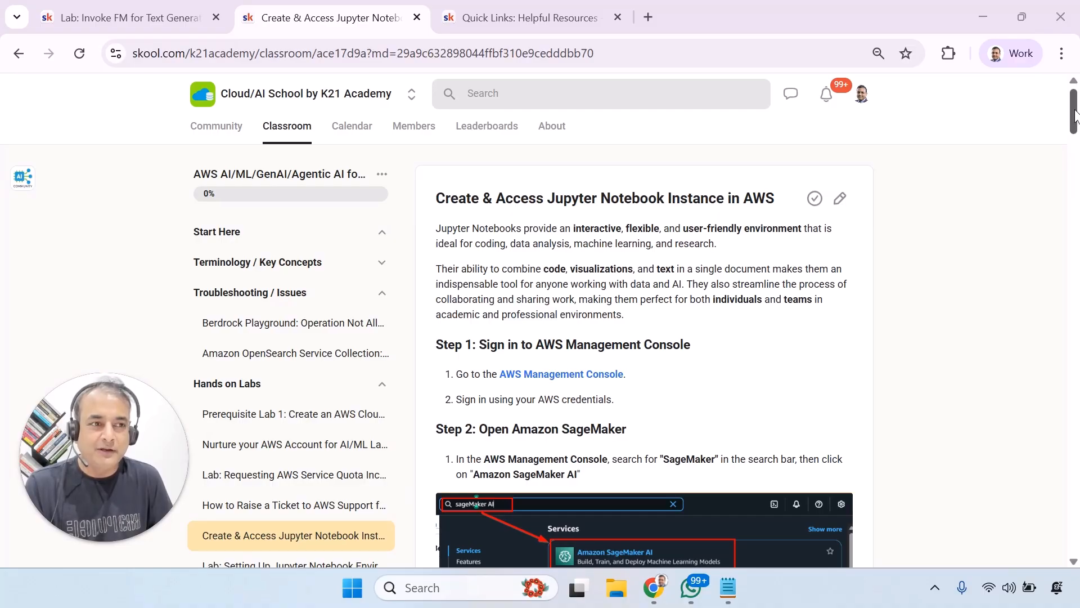
Look through the Create & Access Jupyter Notebook Instance lab guide and the Quick Links: Helpful Resources page
left_click_drag(1075, 113, 1077, 530)
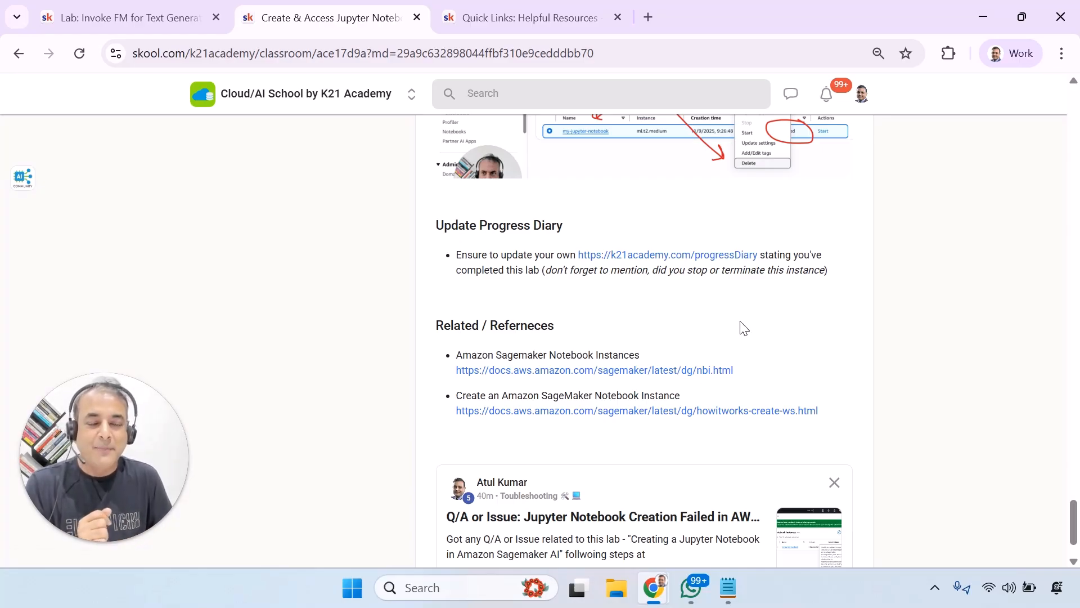
left_click_drag(1074, 518, 1076, 111)
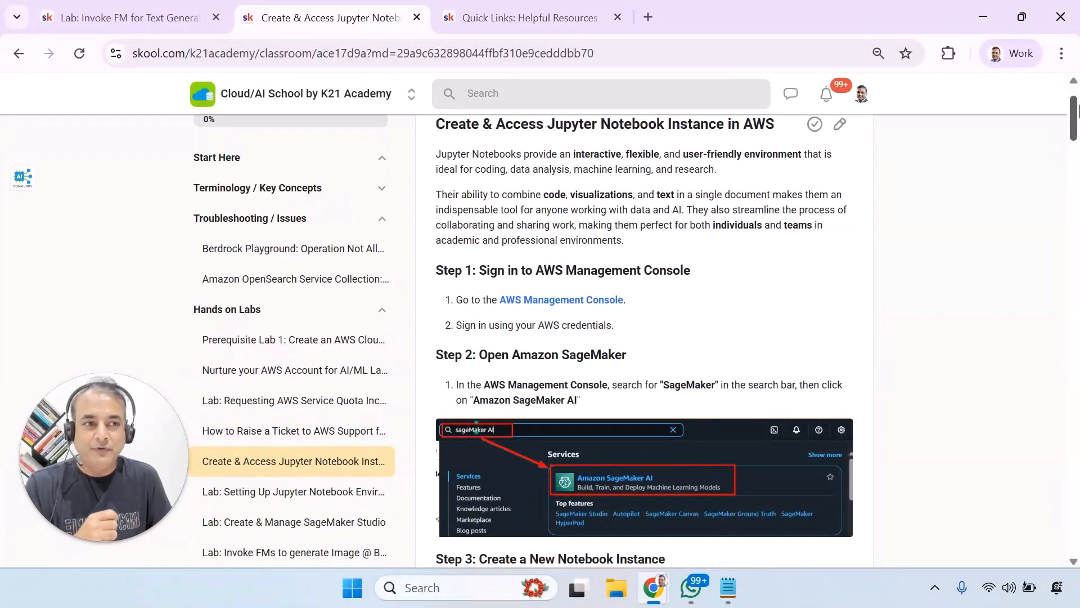
left_click_drag(1077, 111, 1076, 107)
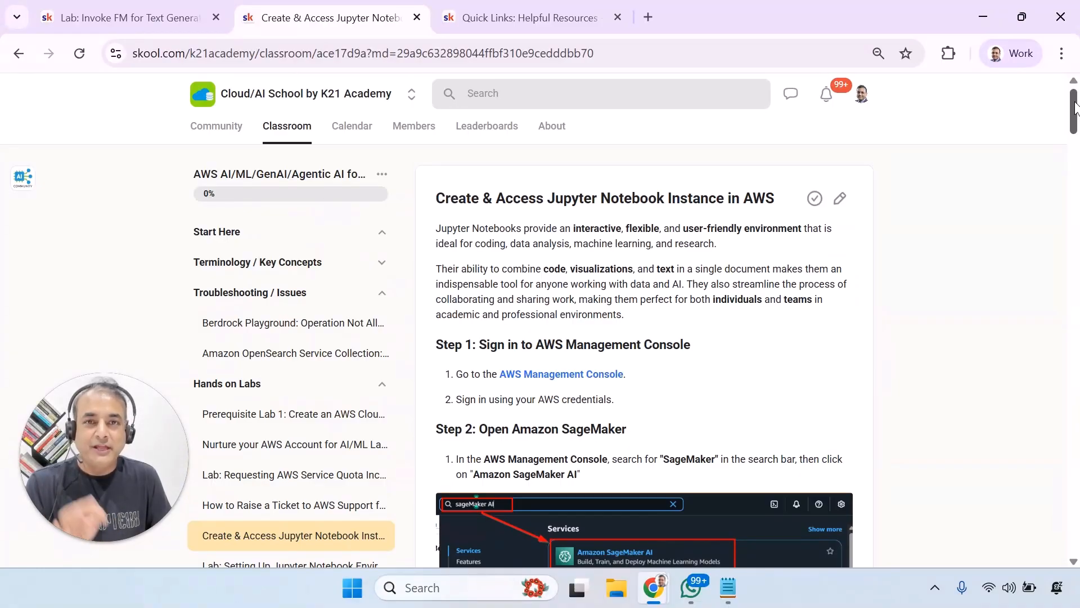
left_click_drag(1076, 107, 1075, 114)
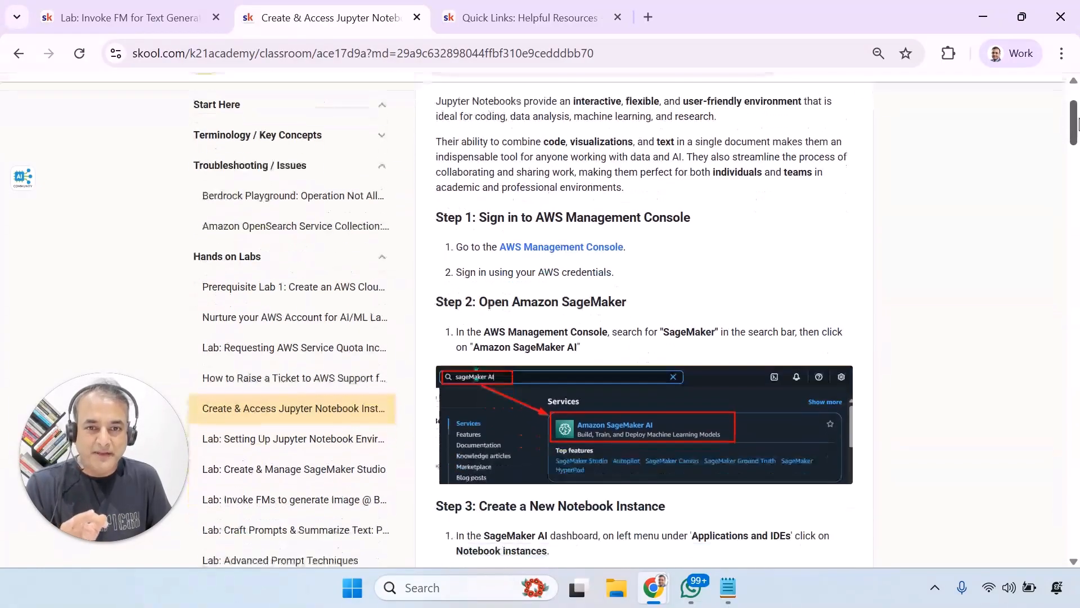
left_click(496, 22)
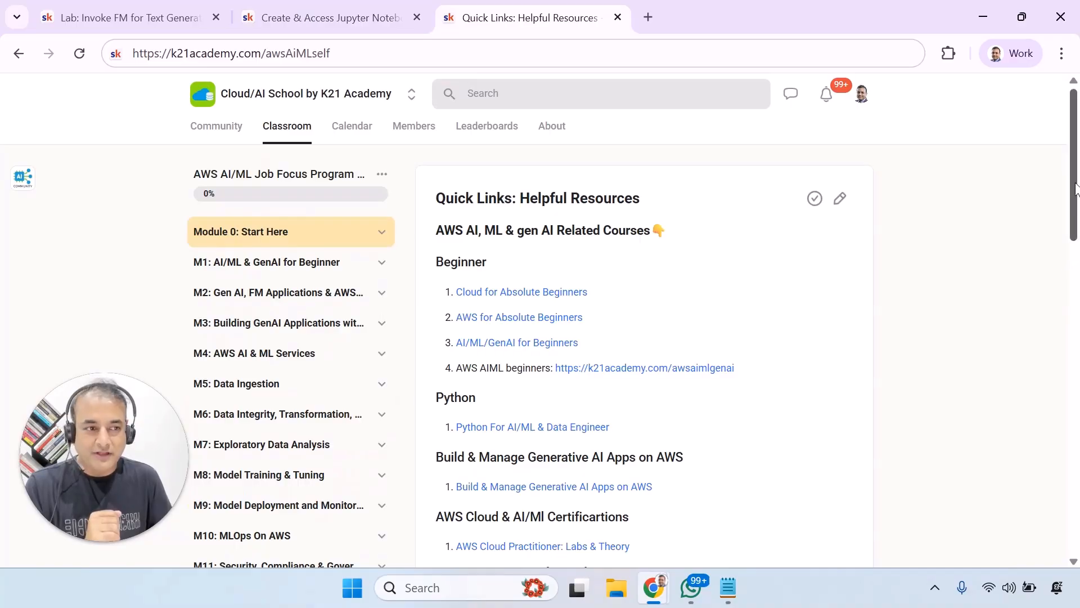
left_click_drag(1076, 190, 1078, 270)
left_click(314, 19)
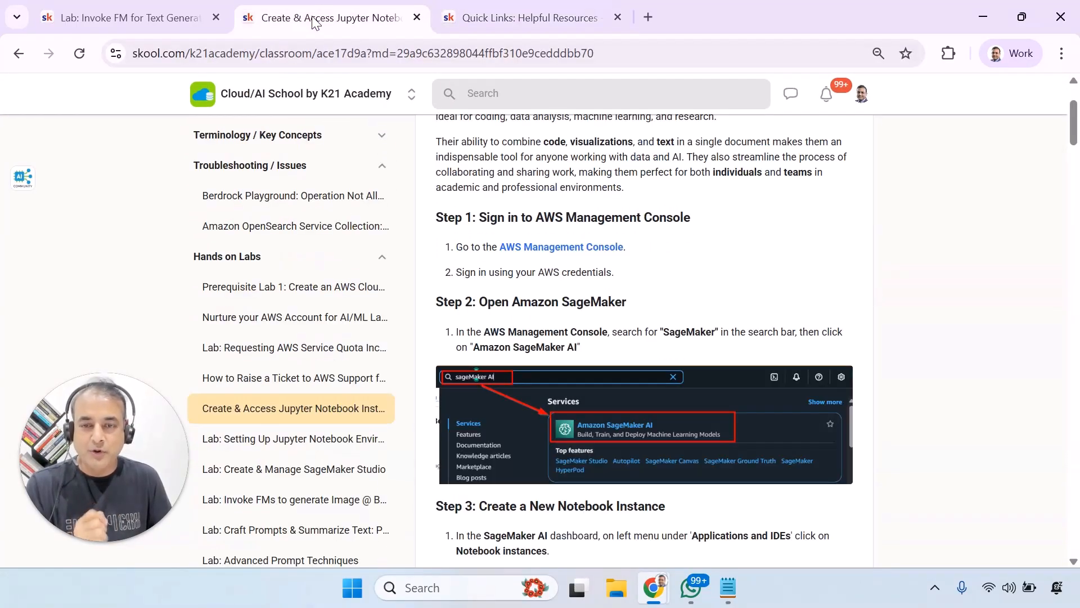
left_click_drag(1075, 117, 1076, 85)
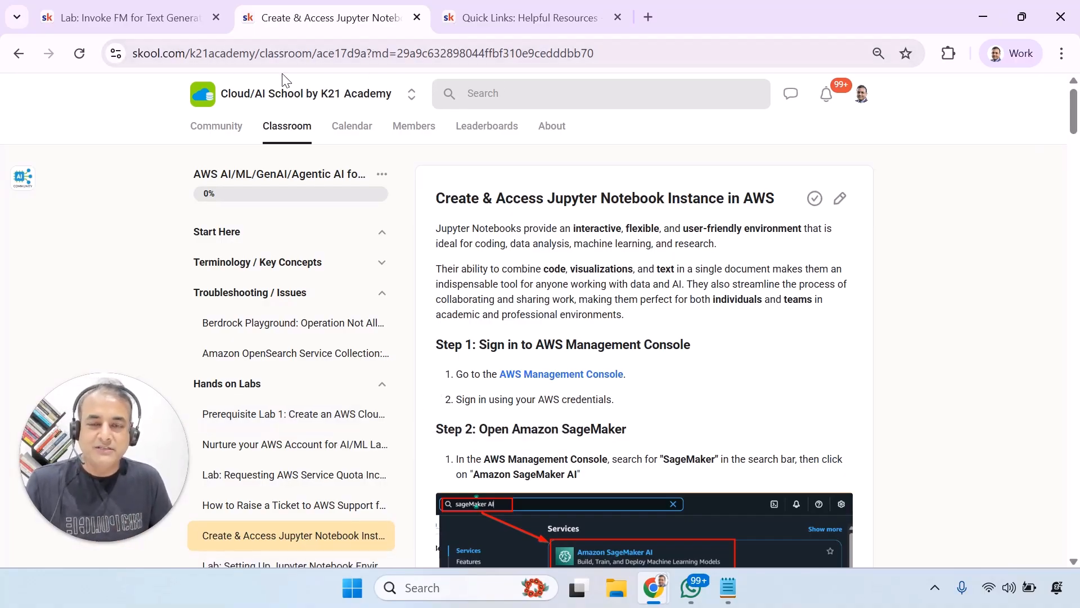
Switch to the AWS console's Amazon Bedrock page and clear the leftover service search
key("alt+Tab")
key("alt+Tab")
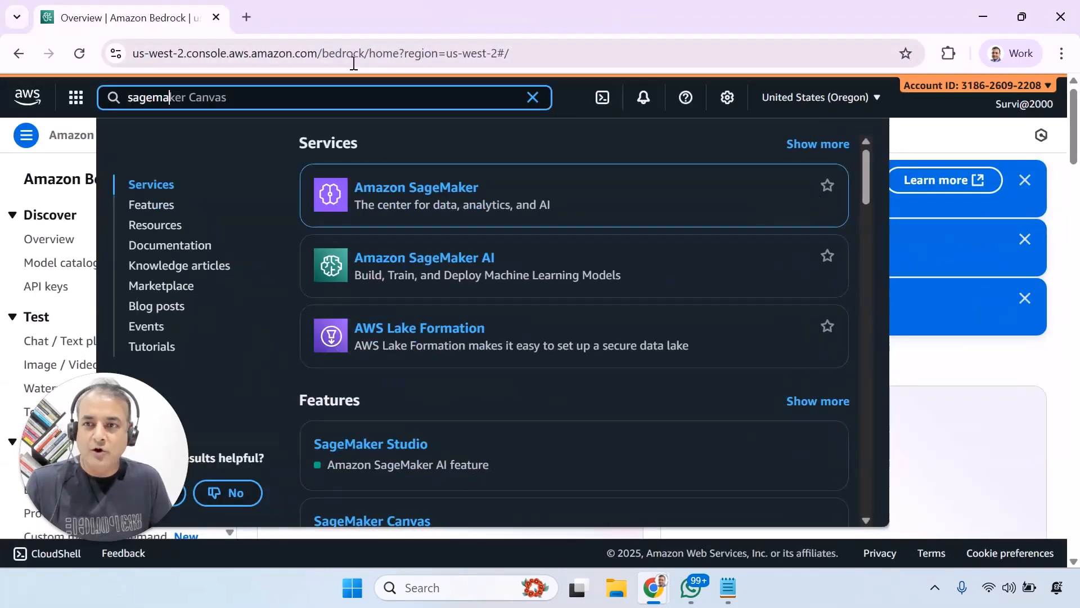
left_click(532, 98)
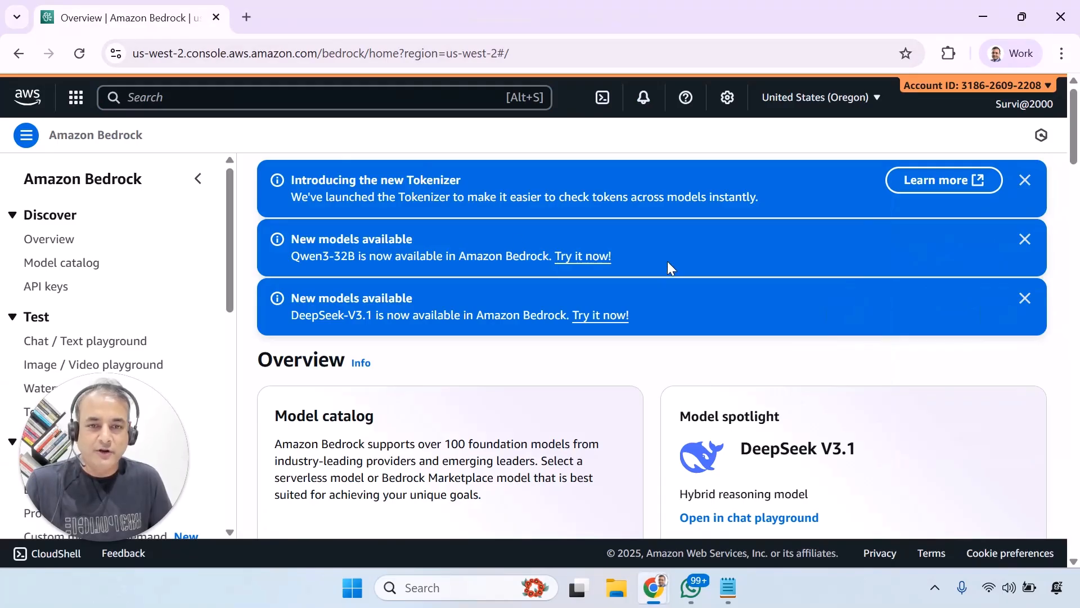
scroll(647, 519, "down", 5)
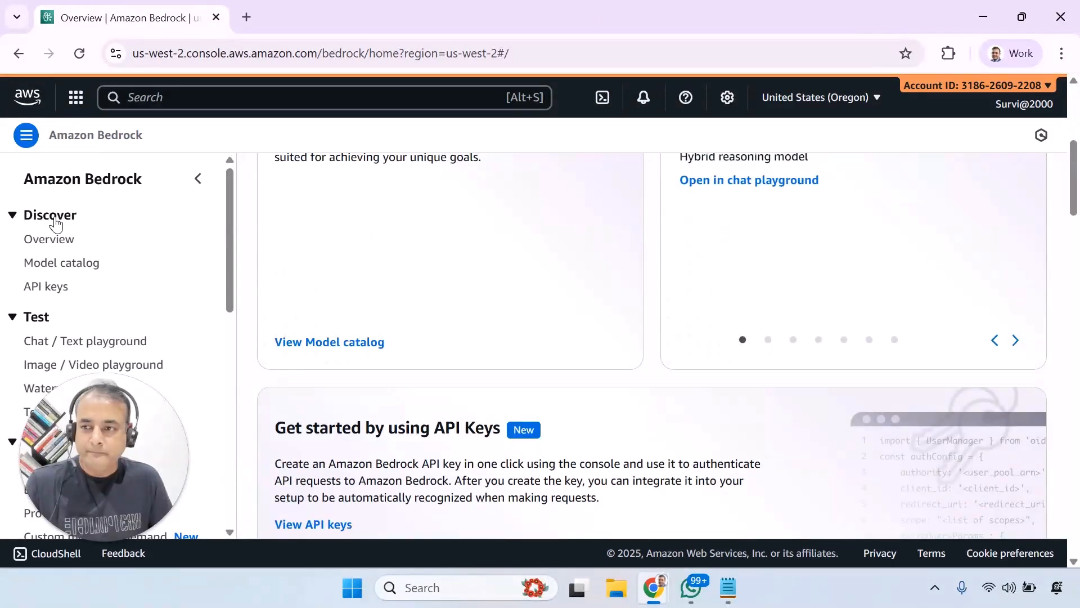
key("alt+Tab")
key("alt+Tab")
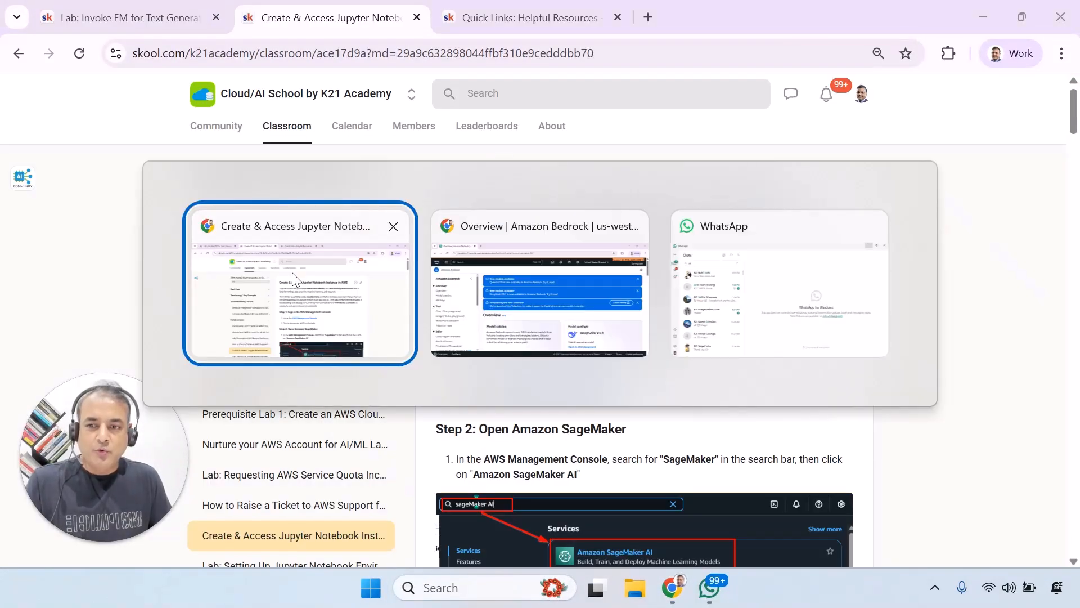
key("alt+Tab")
Search the AWS services for "sage" and open Amazon SageMaker AI
left_click(225, 106)
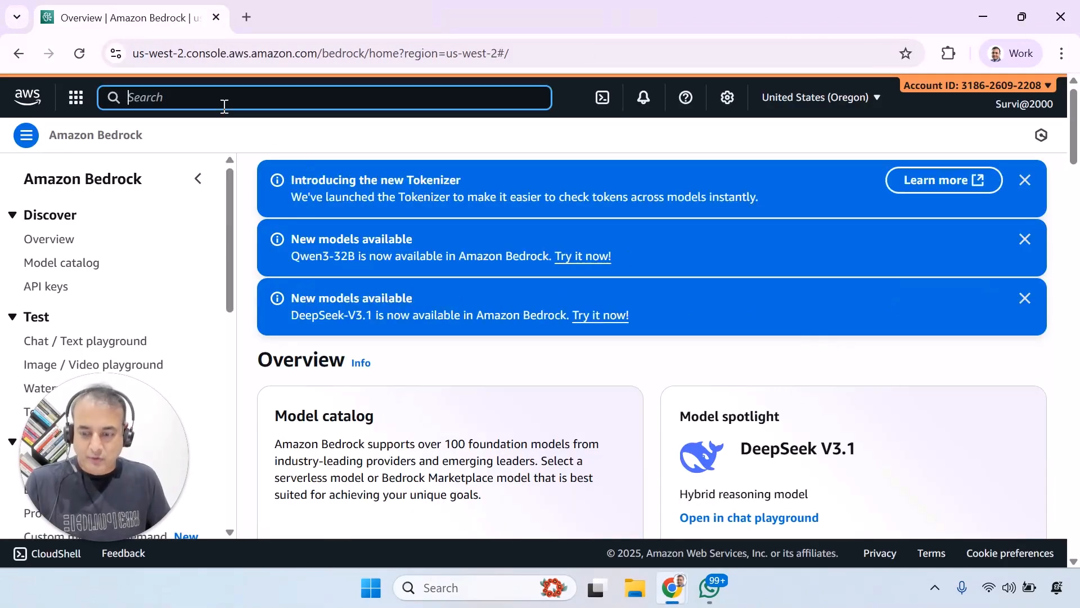
type("sage")
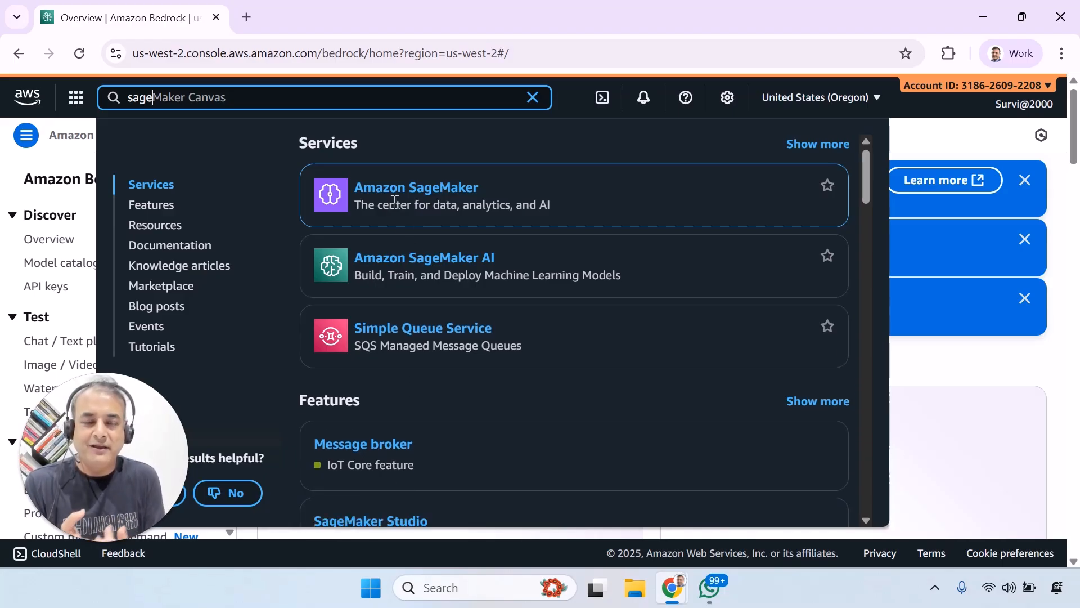
mouse_move(552, 253)
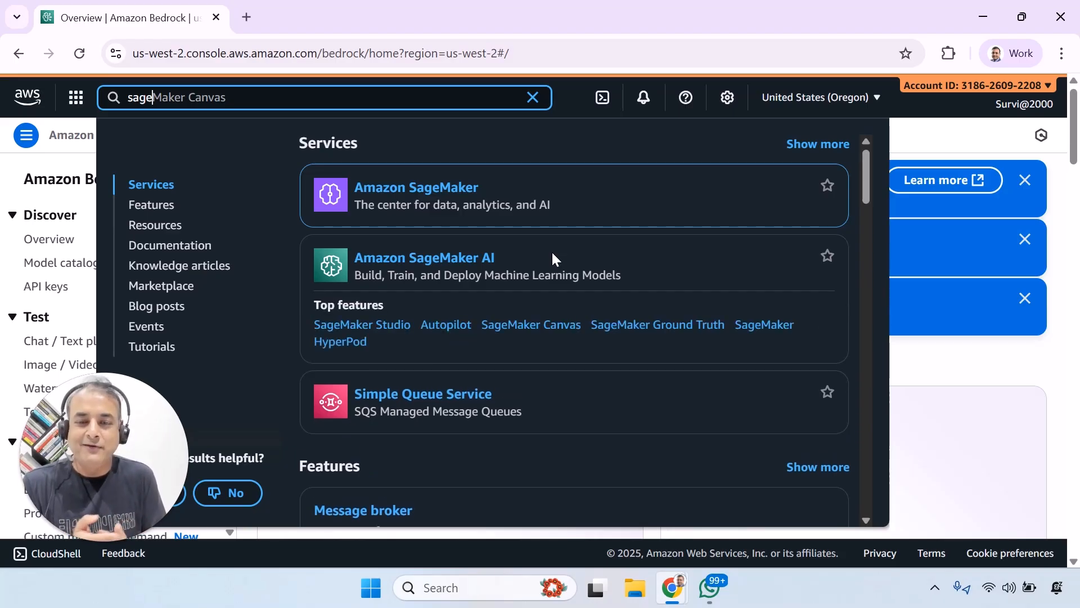
scroll(551, 251, "down", 4)
scroll(864, 165, "up", 2)
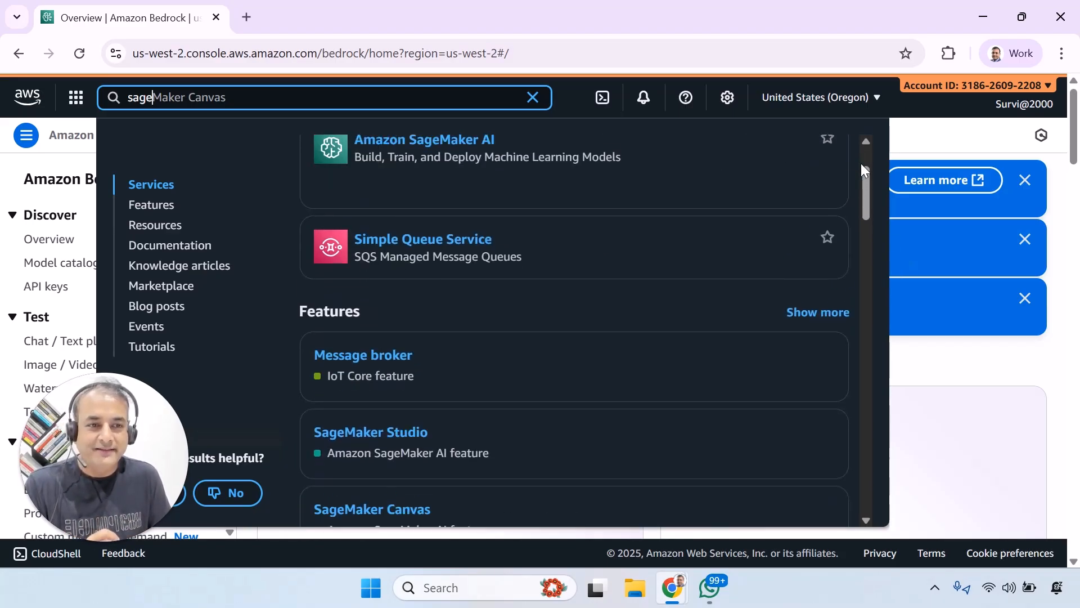
scroll(866, 167, "up", 2)
left_click(482, 257)
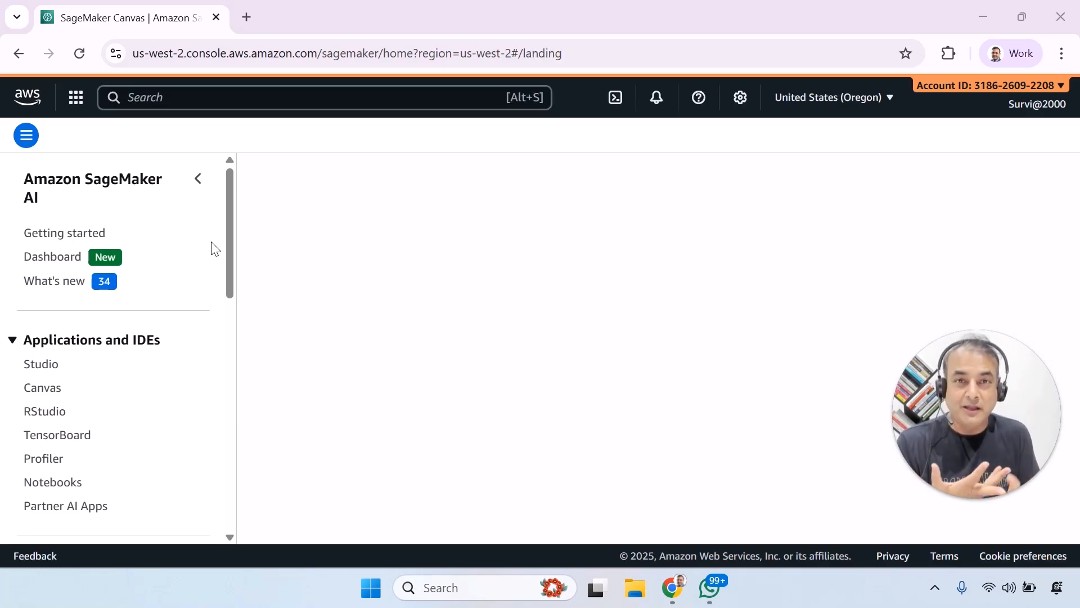
Examine the Amazon SageMaker AI landing page and its navigation sections, including Applications and IDEs and Admin configurations
scroll(216, 248, "down", 2)
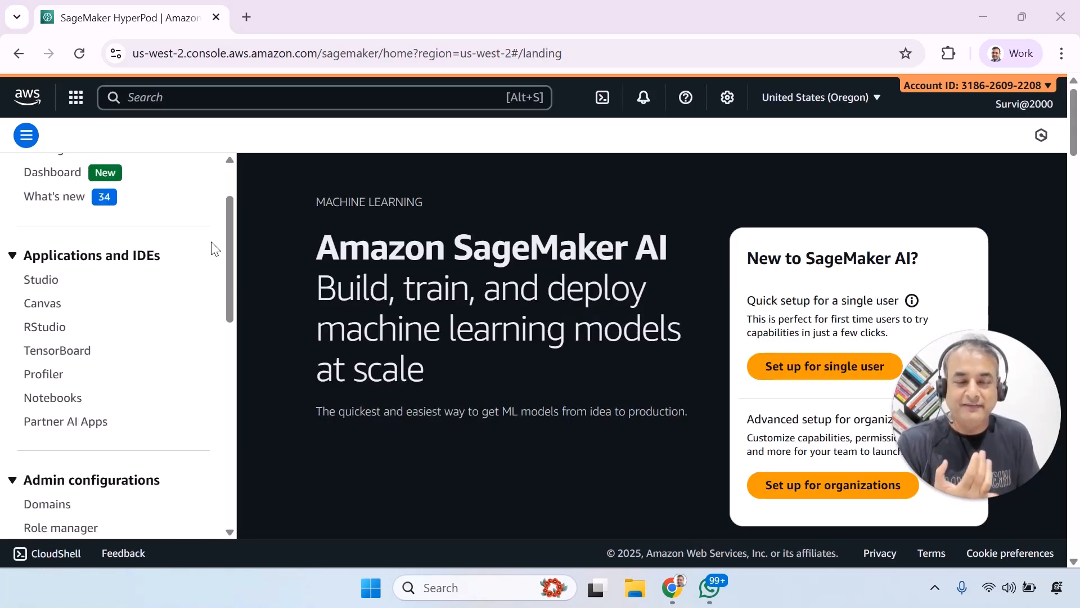
scroll(216, 248, "down", 1)
scroll(216, 248, "up", 3)
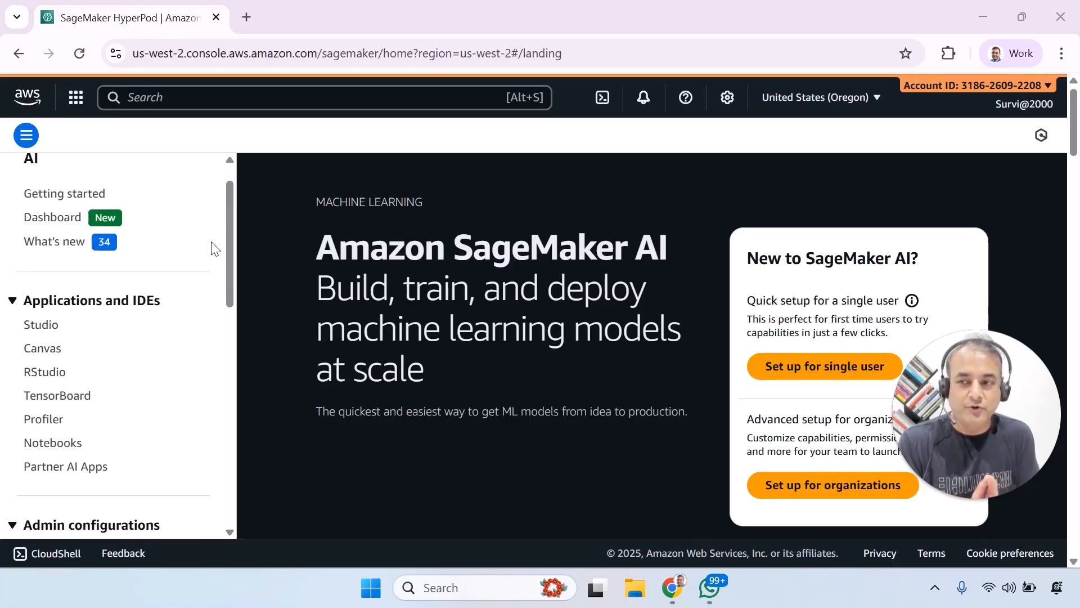
scroll(216, 248, "down", 3)
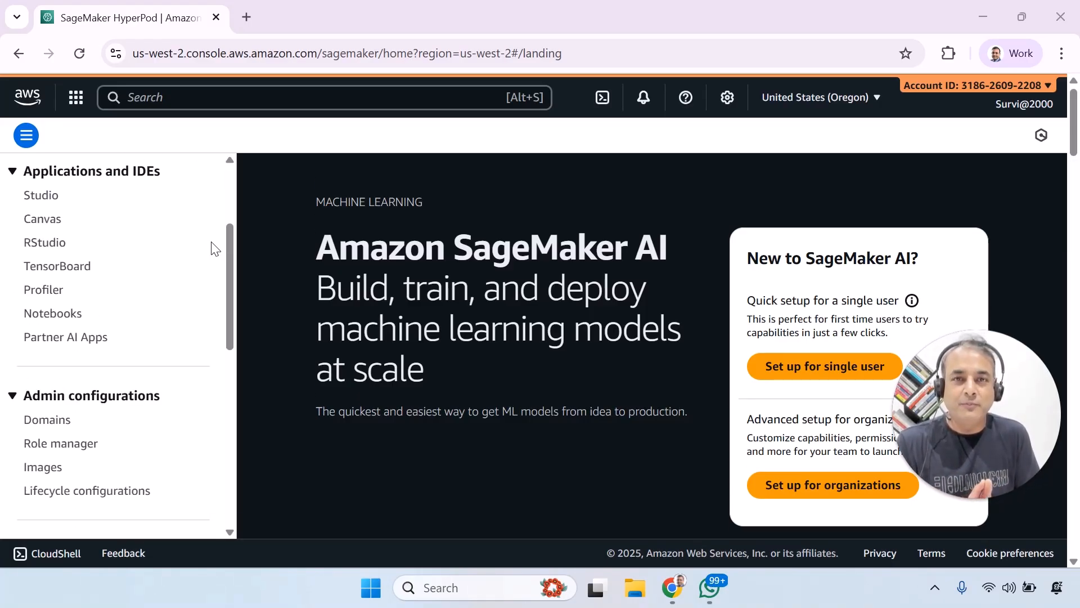
scroll(212, 246, "up", 2)
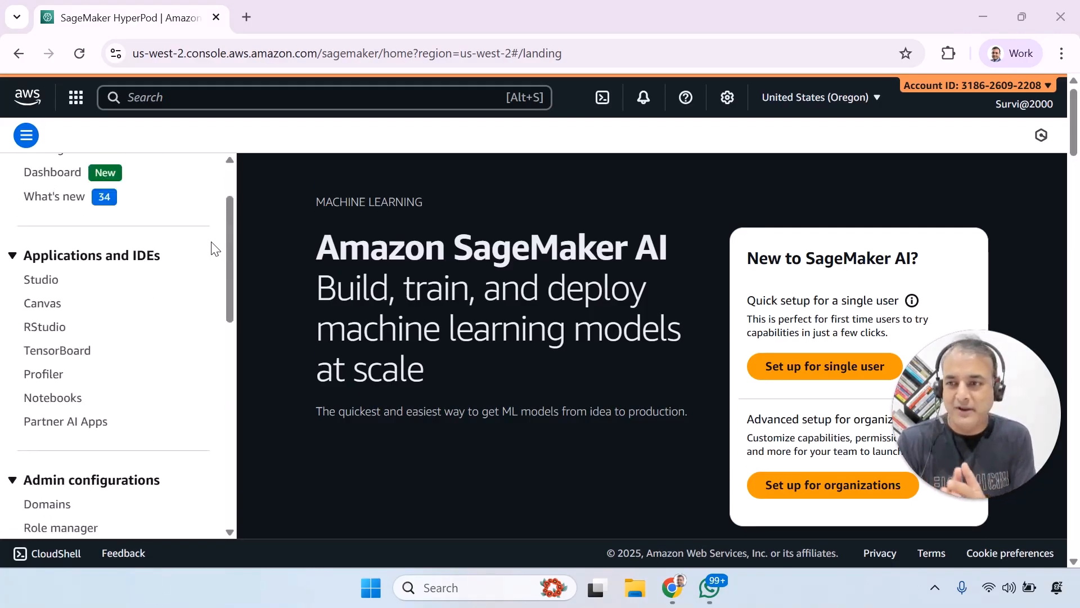
scroll(212, 246, "down", 6)
left_click_drag(231, 338, 245, 185)
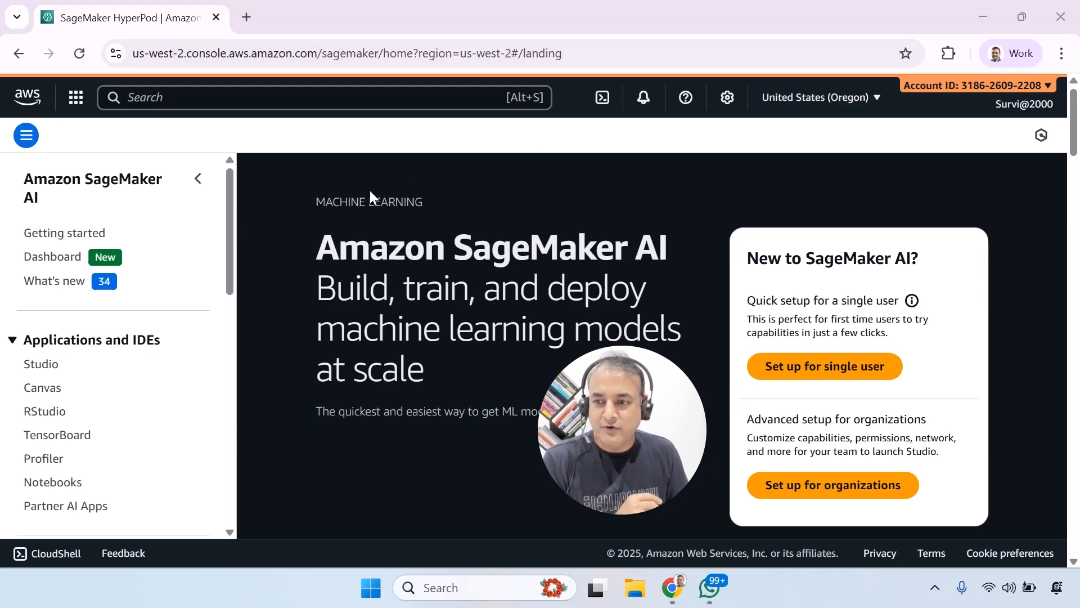
scroll(371, 194, "down", 3)
scroll(220, 235, "down", 1)
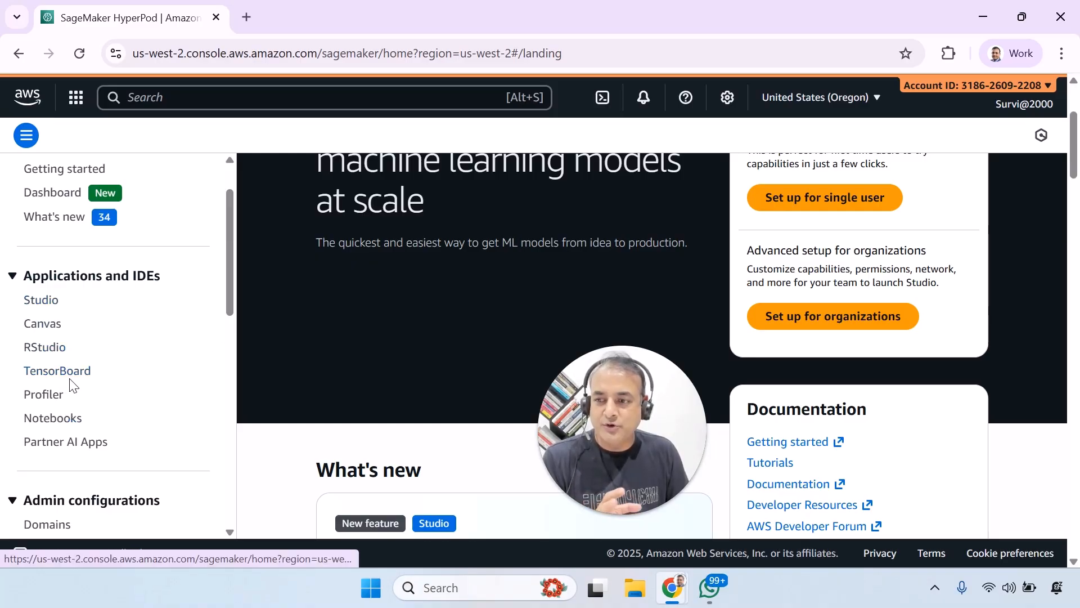
scroll(65, 439, "down", 5)
scroll(227, 357, "up", 6)
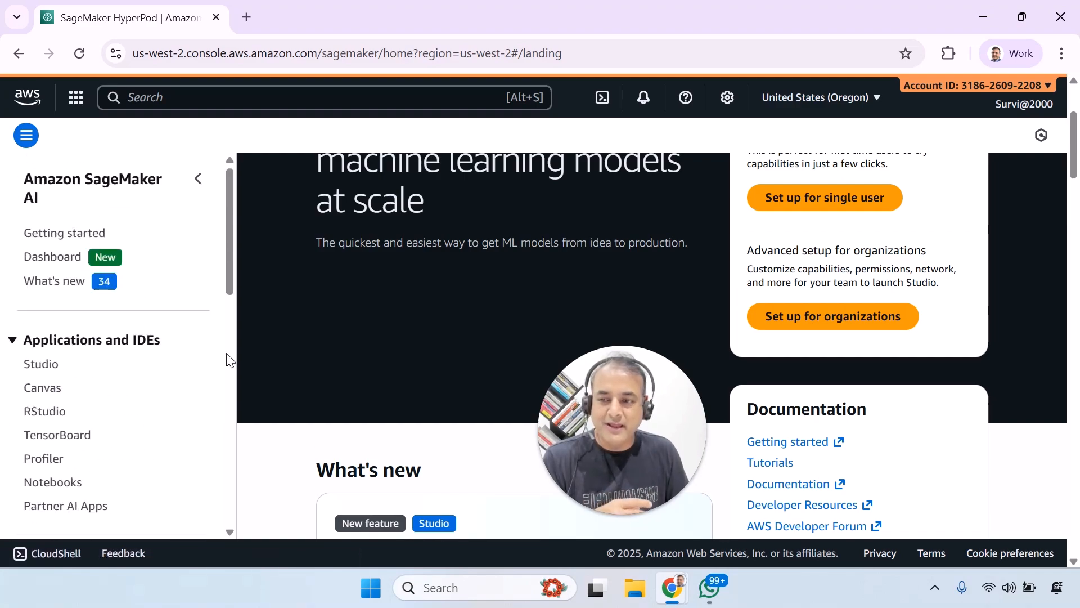
On the Notebooks page, collapse the "Try the new JupyterLab in SageMaker Studio" section and start creating a notebook instance
scroll(228, 287, "down", 3)
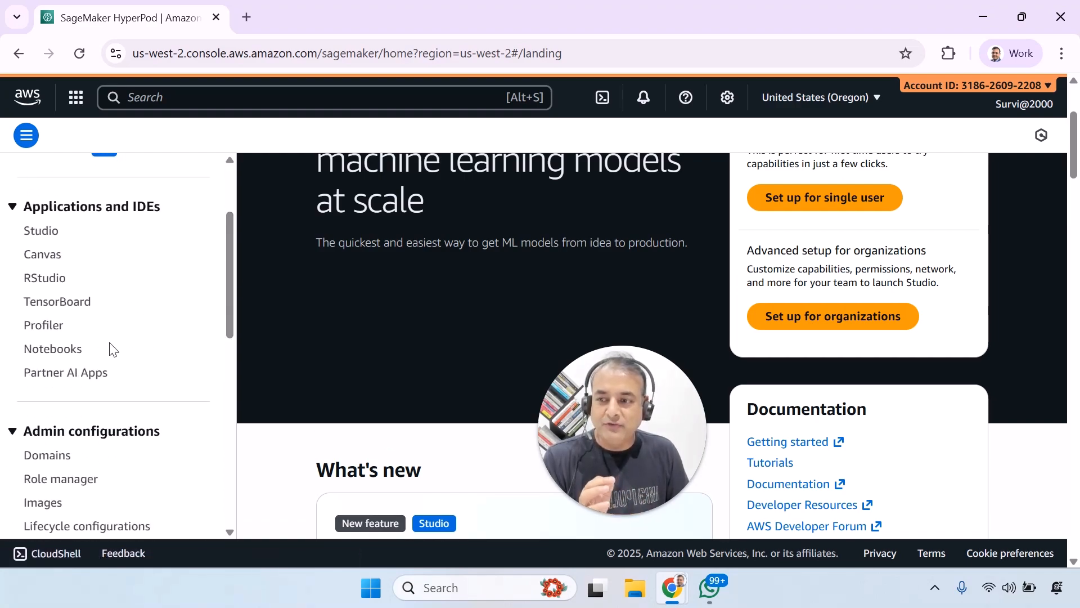
left_click(54, 352)
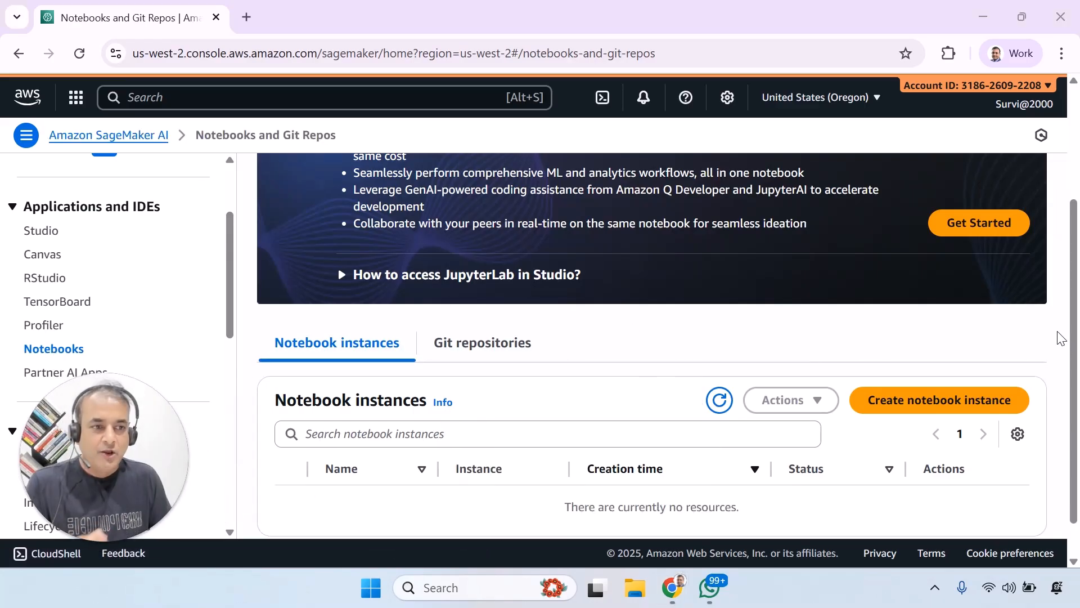
left_click_drag(1074, 244, 1077, 163)
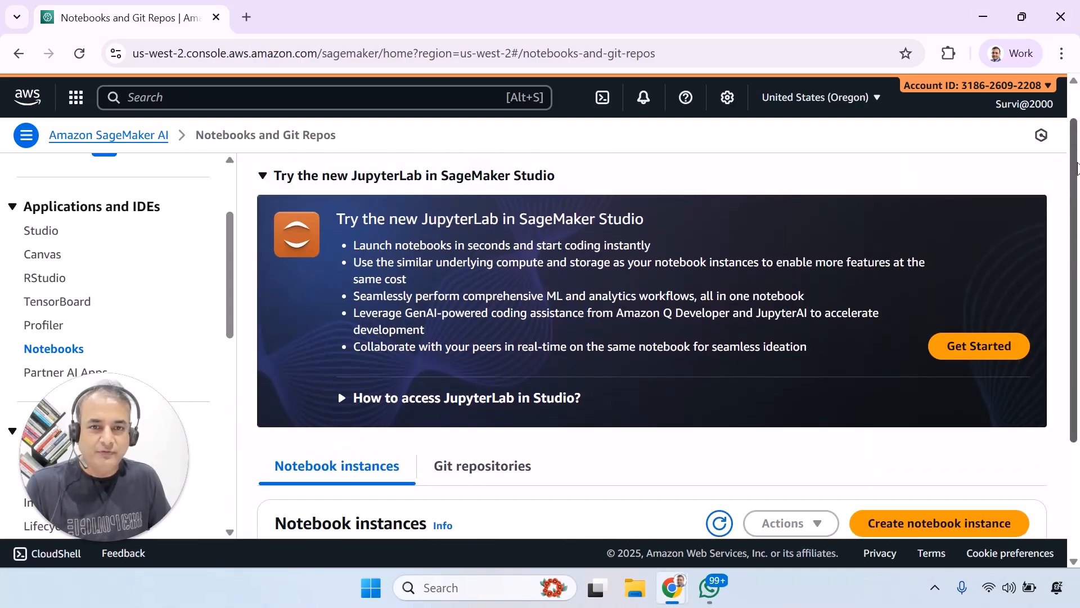
scroll(663, 205, "up", 2)
left_click(263, 198)
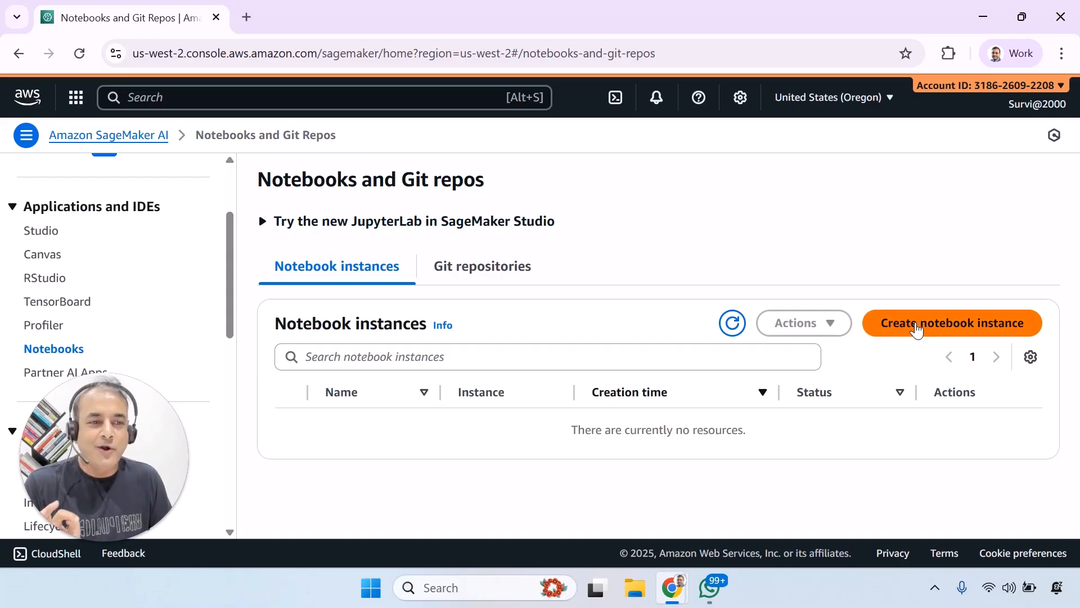
left_click(917, 330)
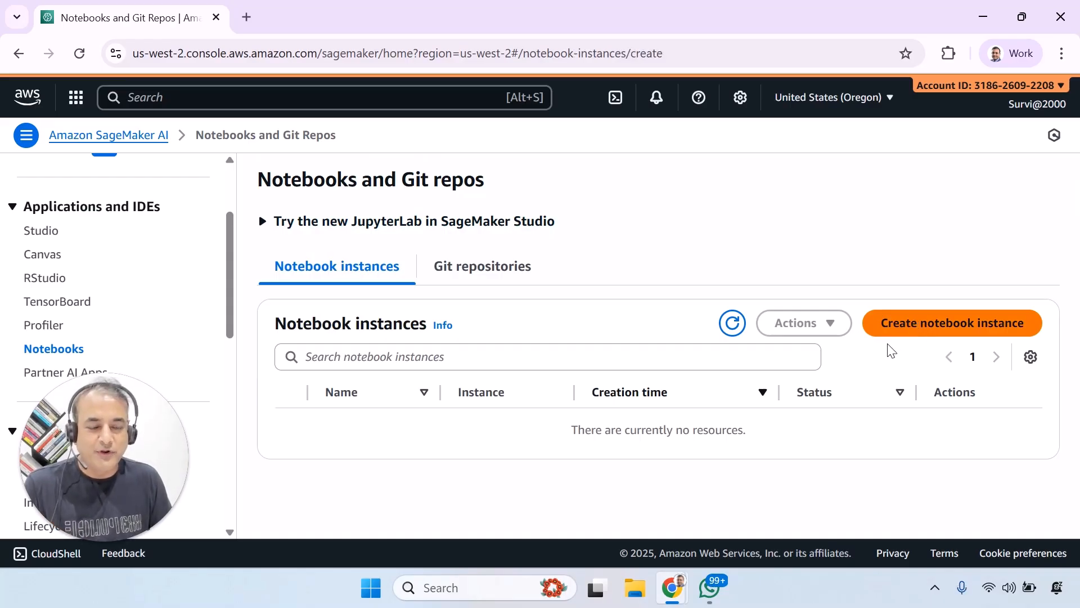
Switch to the lab guide and review its instructions for configuring the notebook instance and the role's IAM policies
key("alt+Tab")
scroll(437, 343, "down", 15)
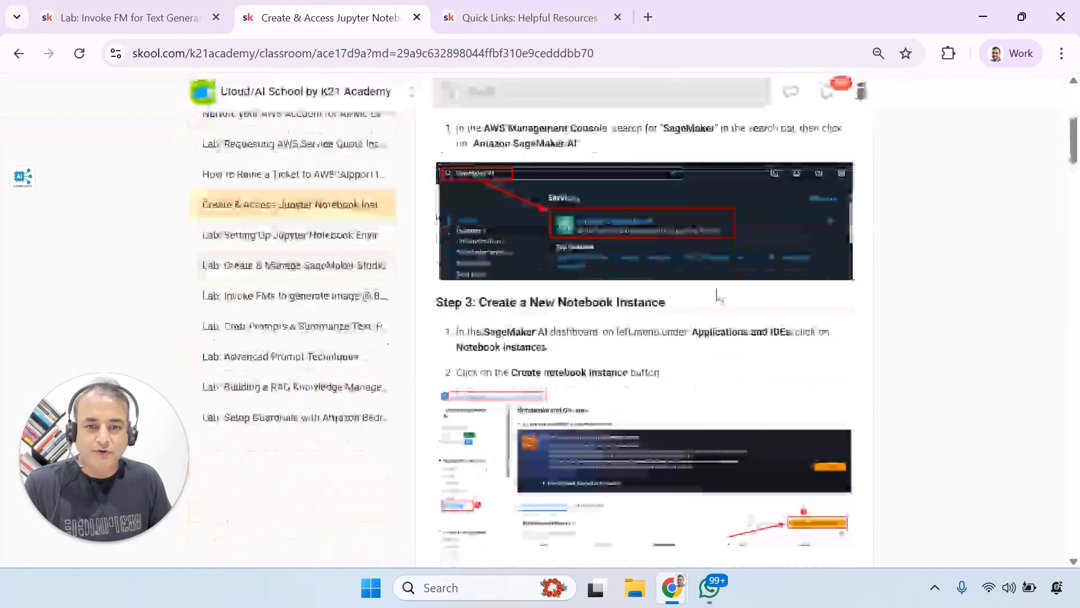
scroll(1076, 141, "down", 10)
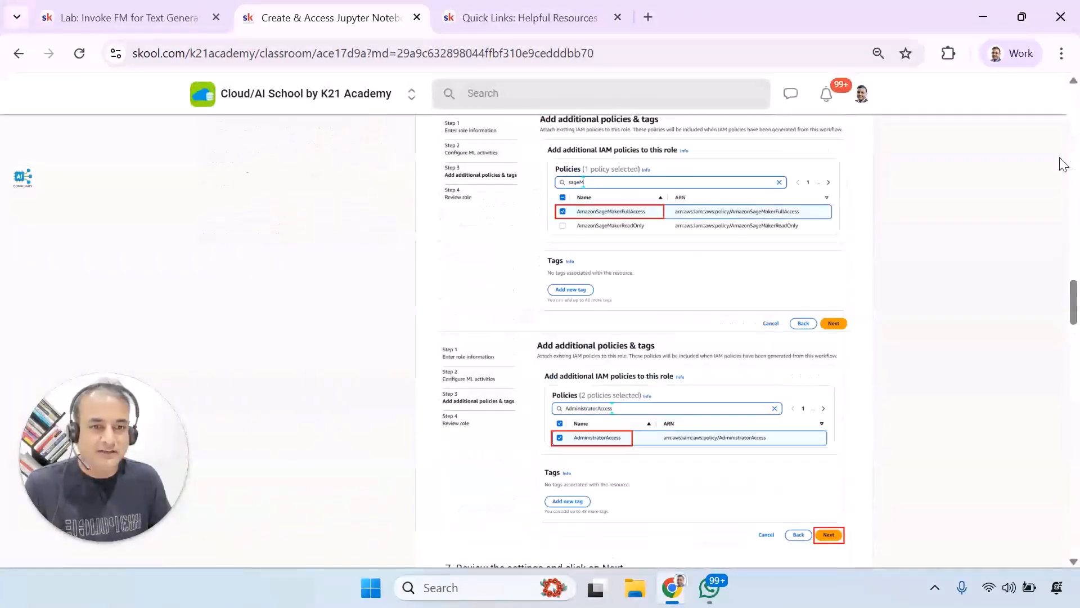
scroll(1032, 315, "down", 8)
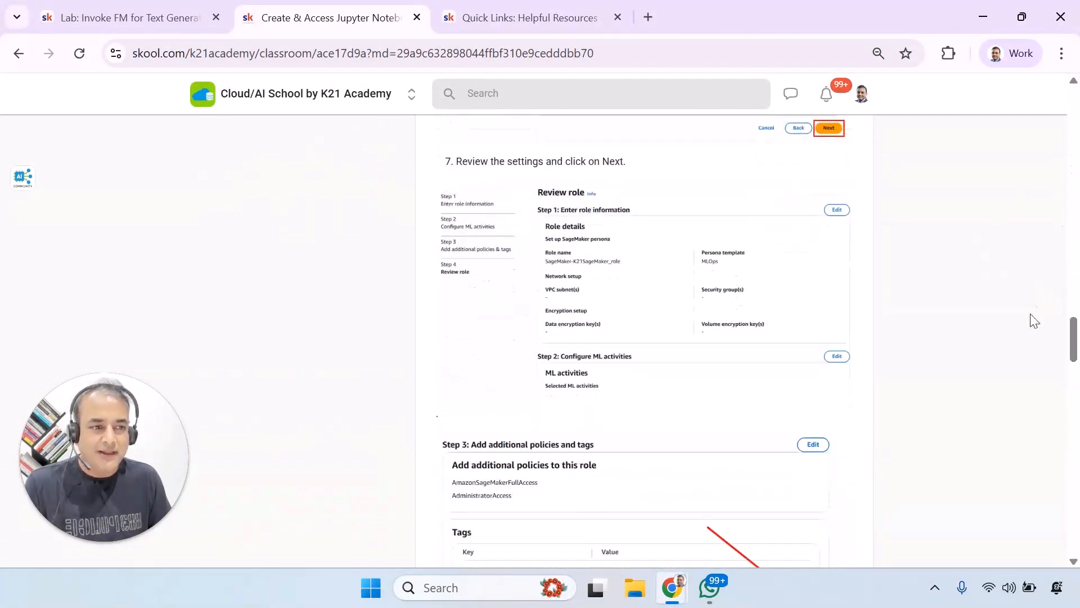
scroll(1072, 197, "up", 9)
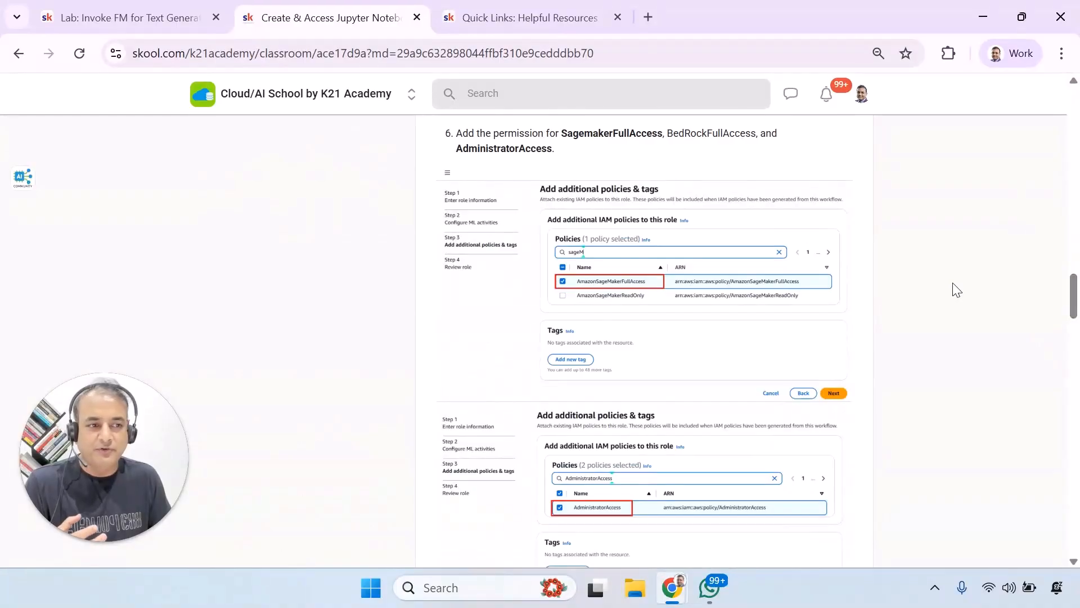
scroll(955, 291, "down", 1)
left_click_drag(1076, 301, 1079, 178)
Return to the AWS console and name the notebook instance K21AcademyJupyter followed by the owner's first name, checking the lab guide's naming example
key("alt+Tab")
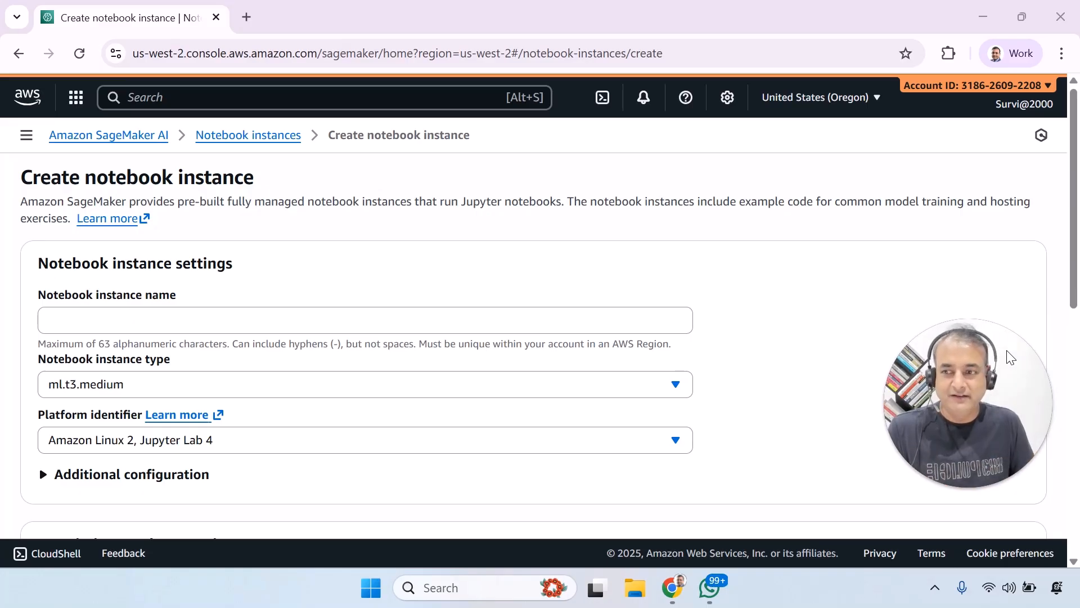
left_click(181, 319)
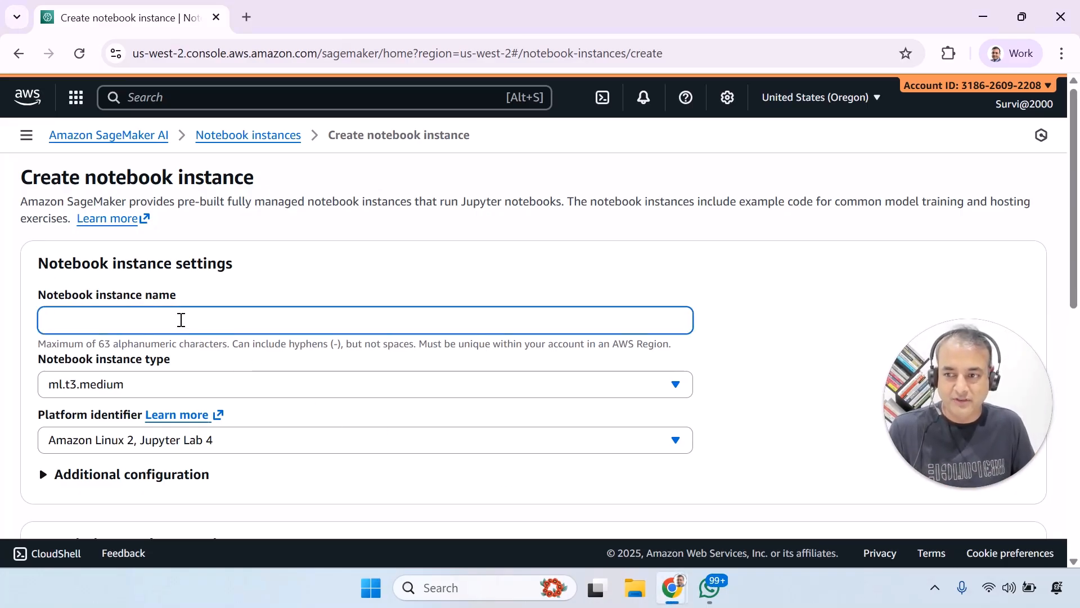
key("alt+Tab")
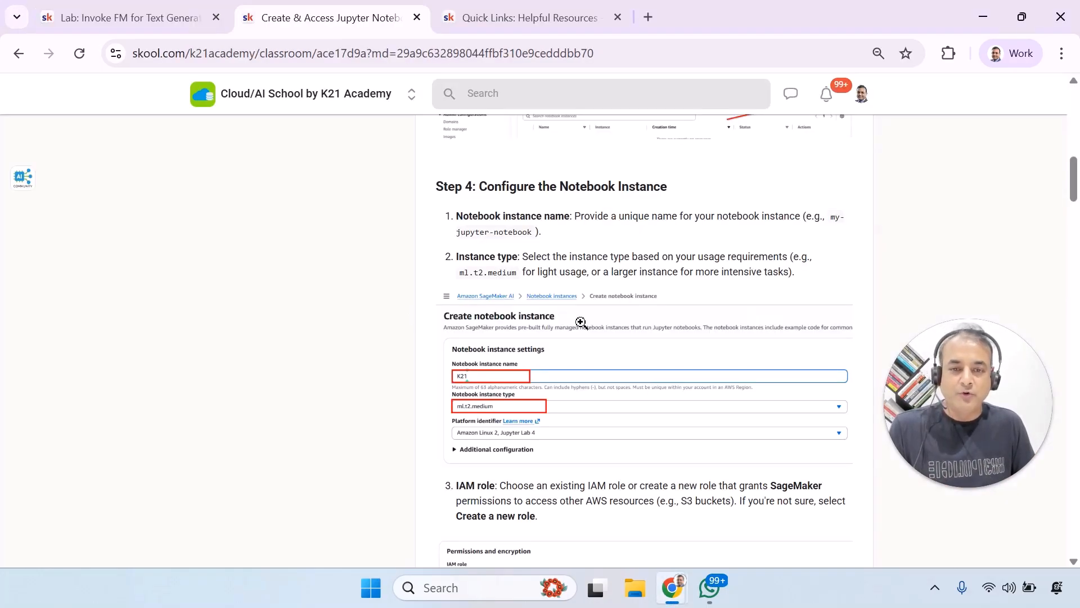
key("alt+Tab")
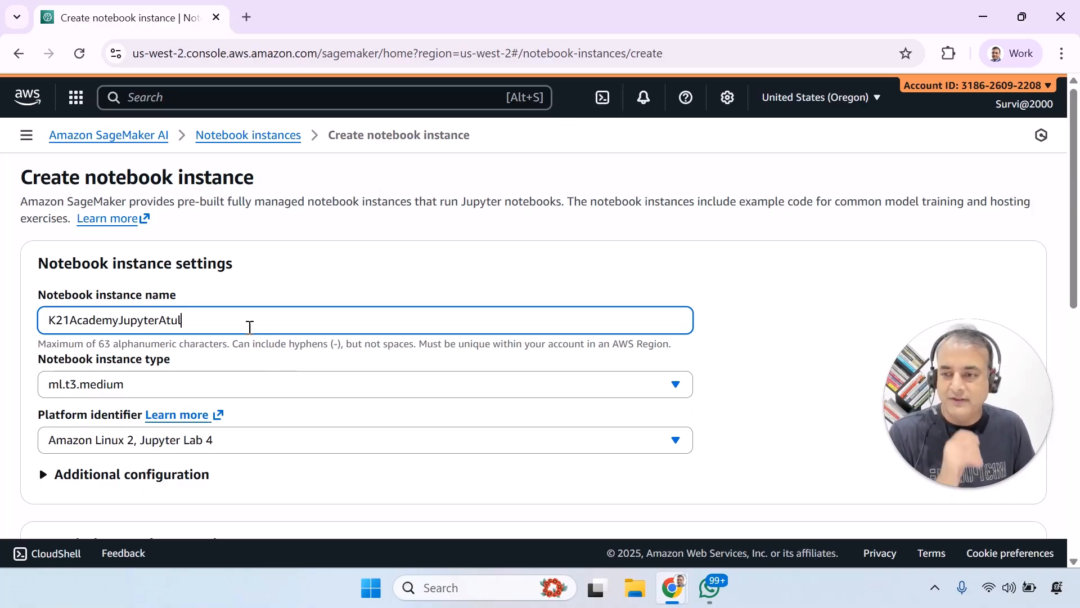
Set the notebook instance type to ml.t2.medium, as the lab guide specifies
left_click(127, 392)
left_click(144, 392)
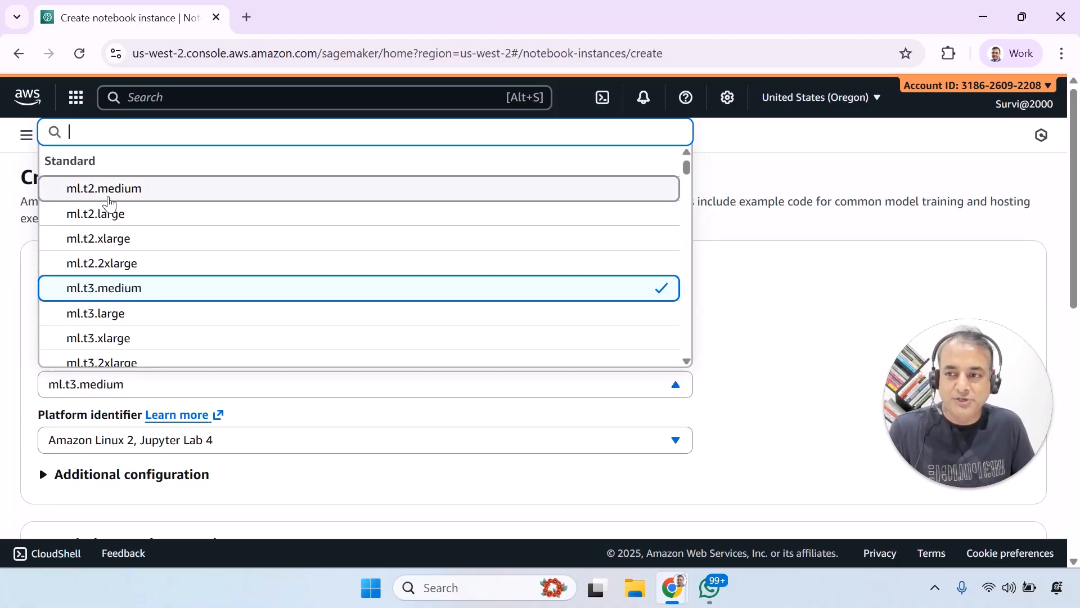
key("alt+Tab")
key("alt+Tab")
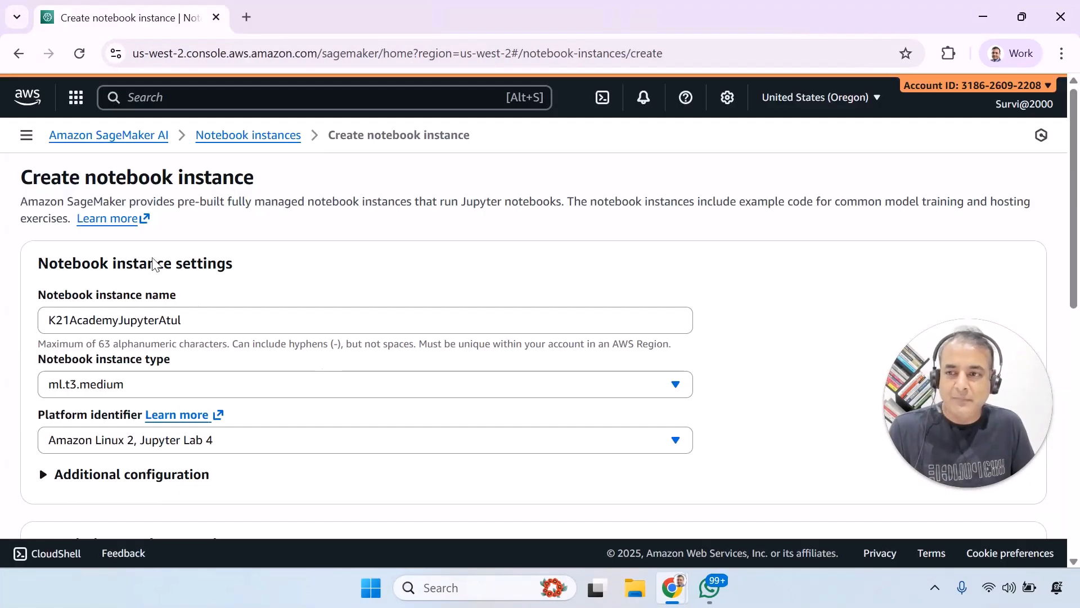
left_click(116, 388)
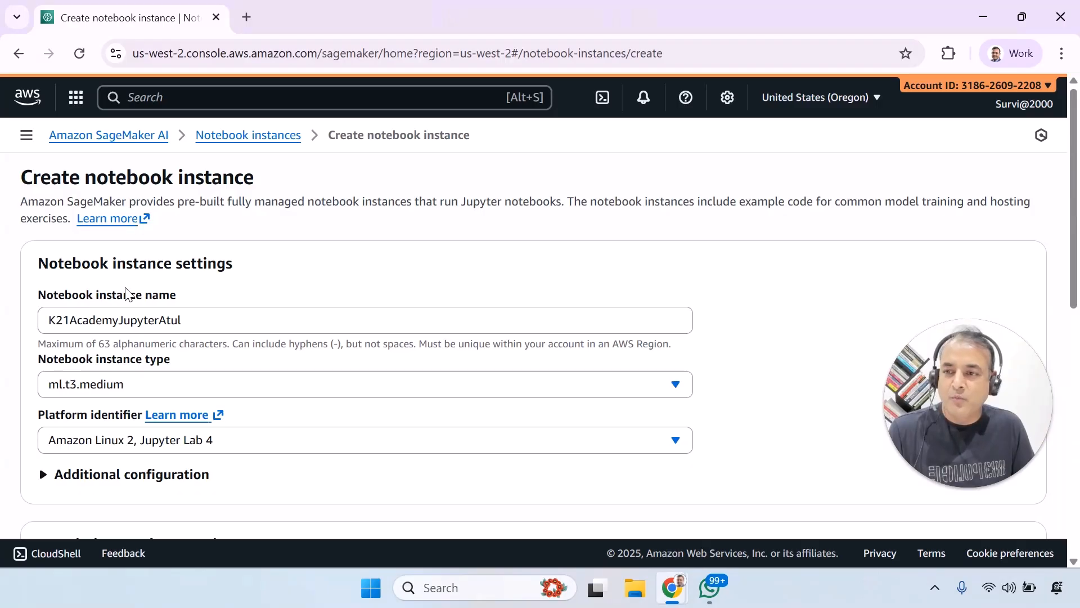
left_click(98, 388)
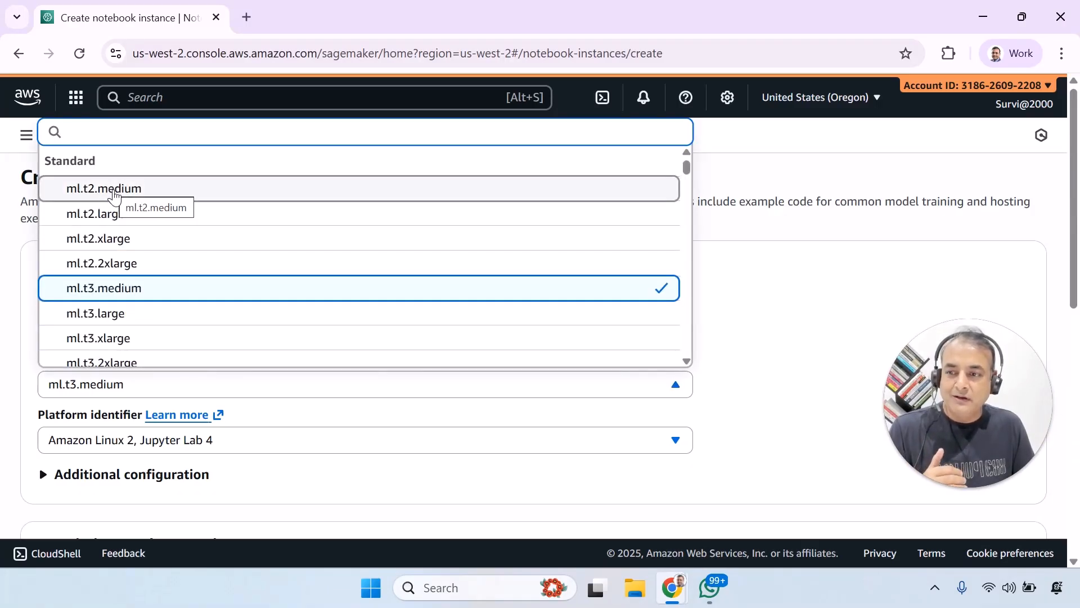
left_click(115, 191)
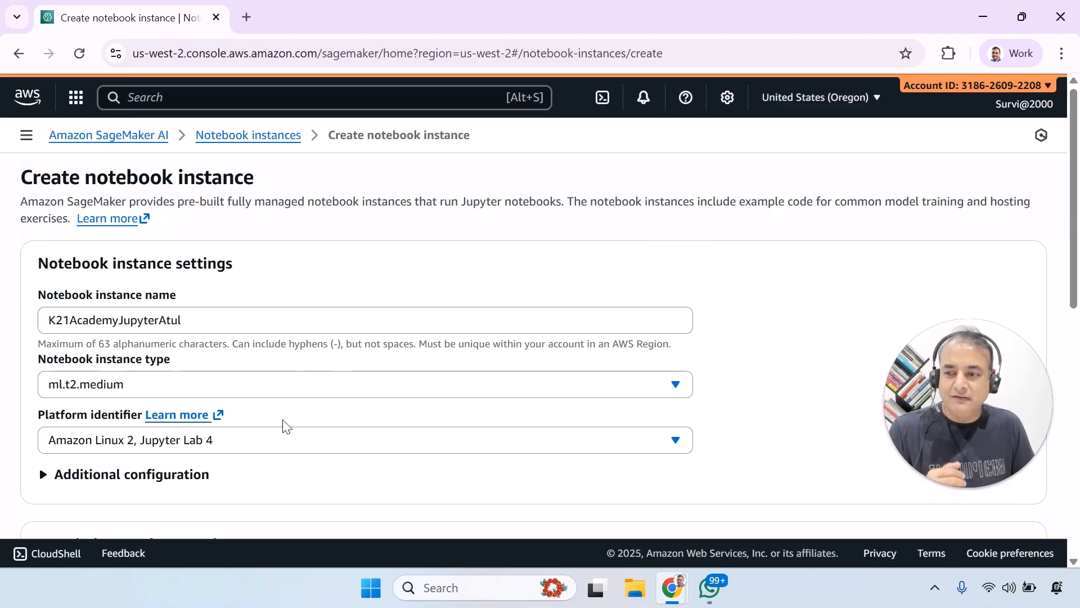
Look through the platform identifier options and expand the notebook instance's additional configuration to view its optional settings
left_click_drag(1074, 264, 1076, 325)
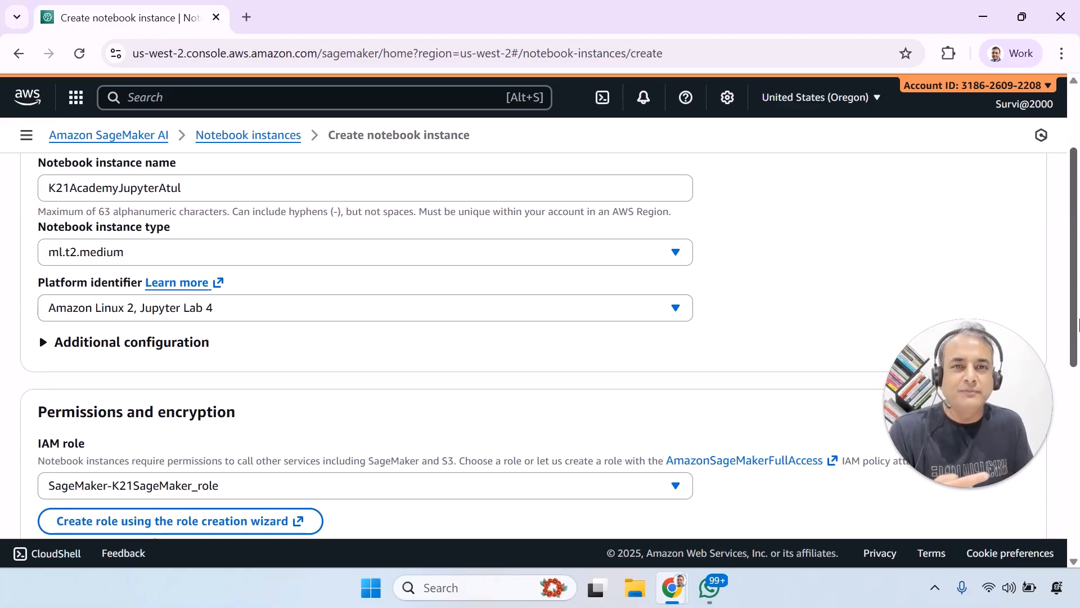
left_click(114, 309)
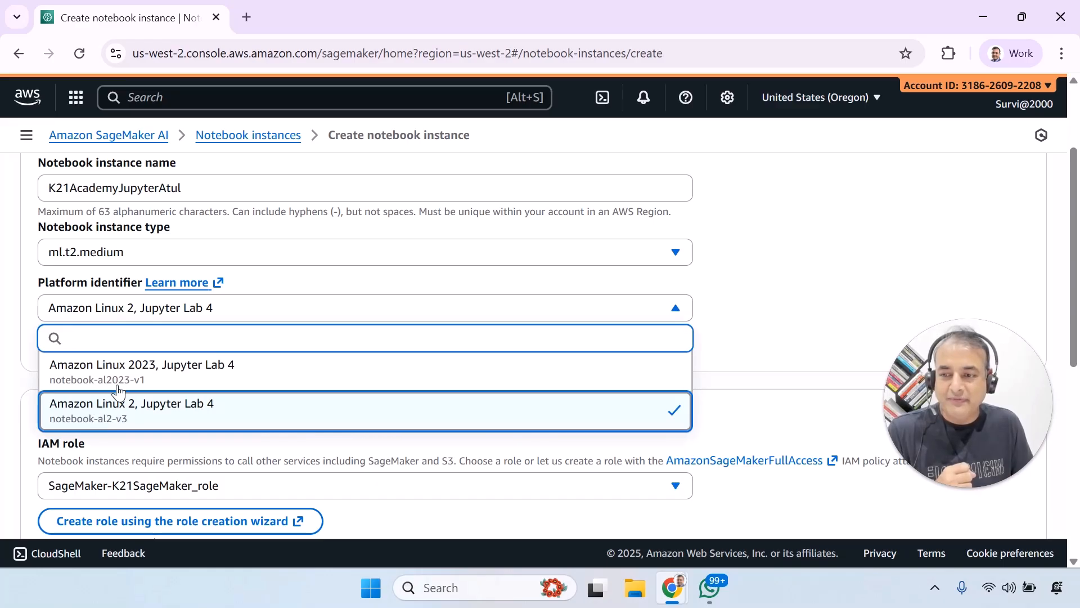
left_click(766, 357)
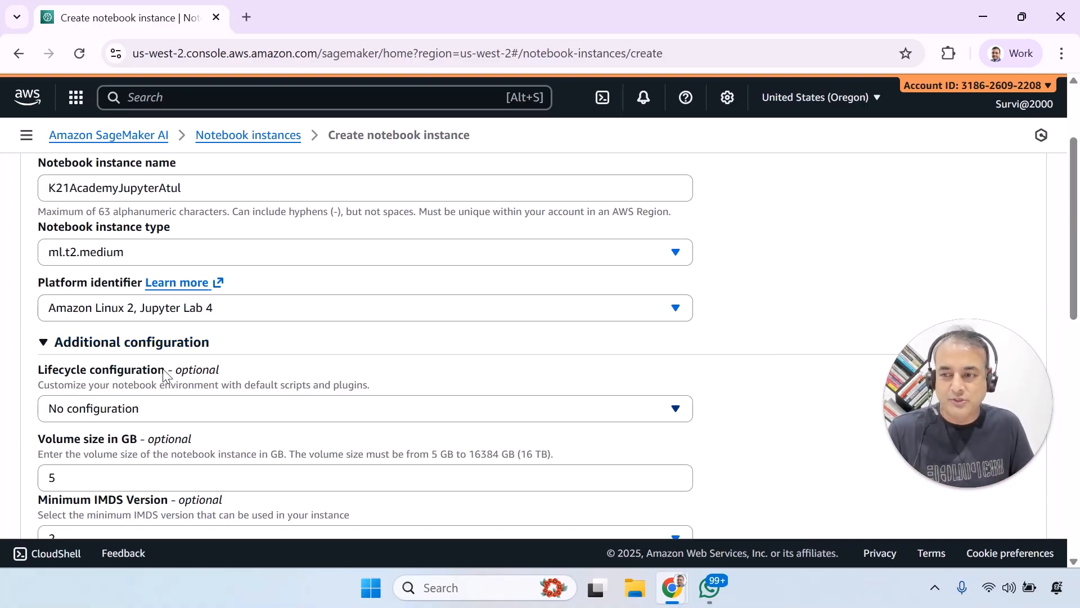
left_click_drag(1077, 290, 1079, 369)
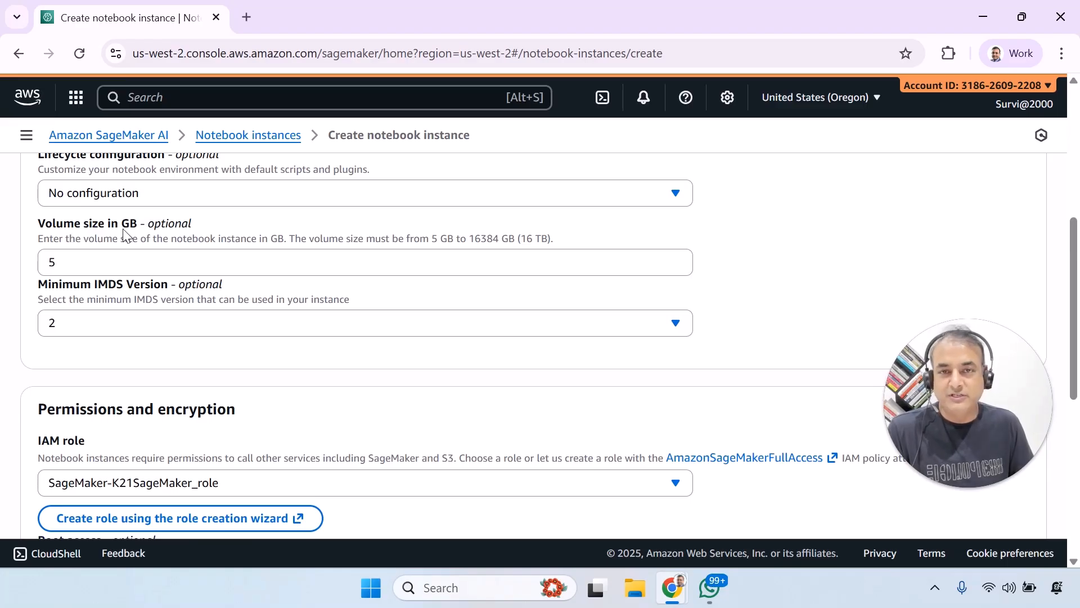
Examine the Permissions and encryption settings and the list of available AWS regions
left_click_drag(1072, 338, 1071, 402)
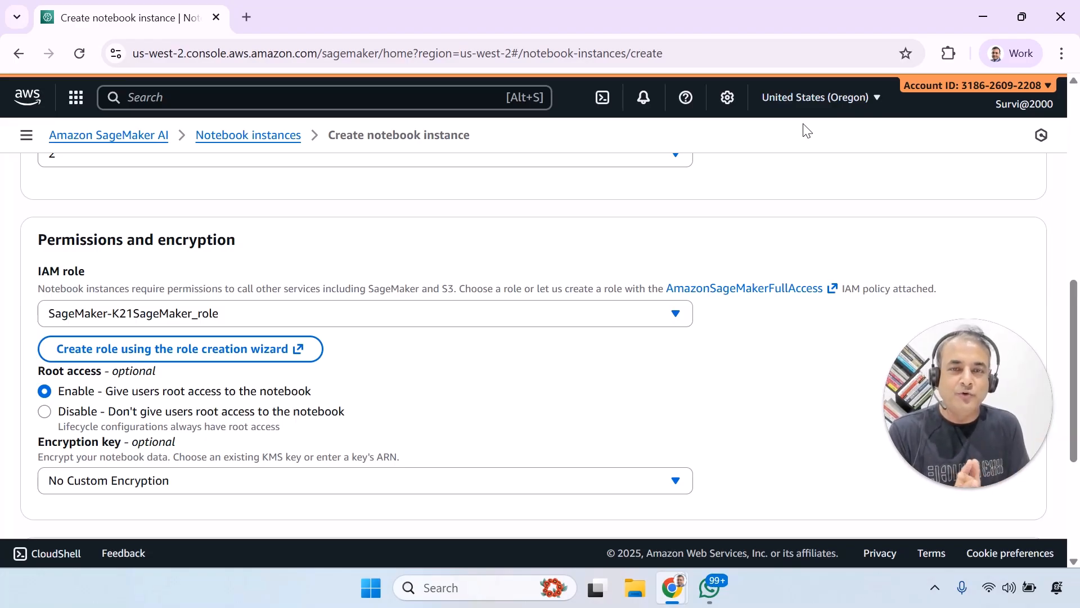
left_click(878, 101)
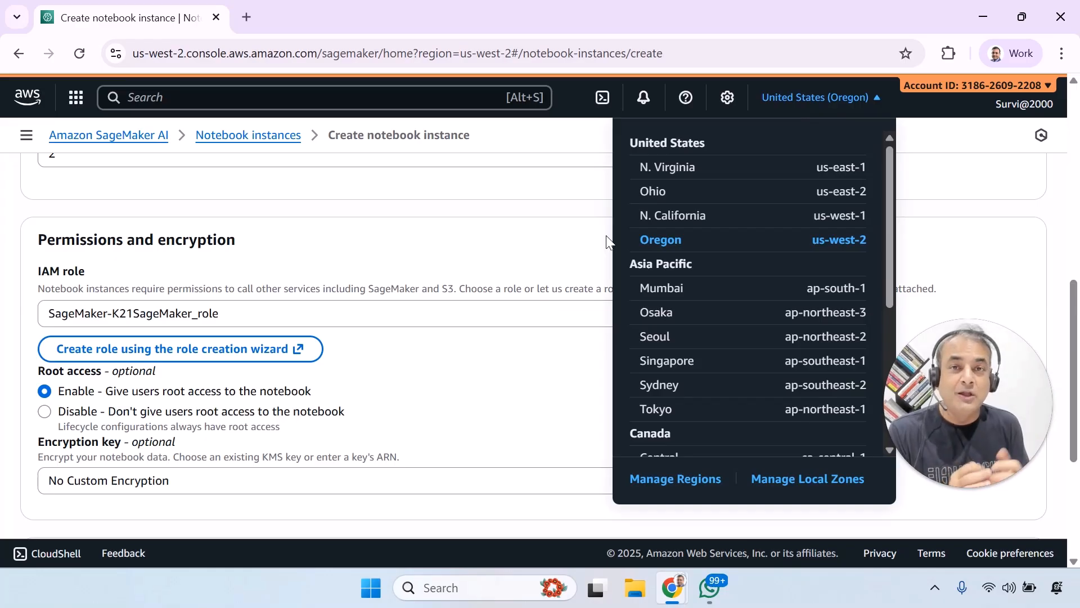
left_click(522, 412)
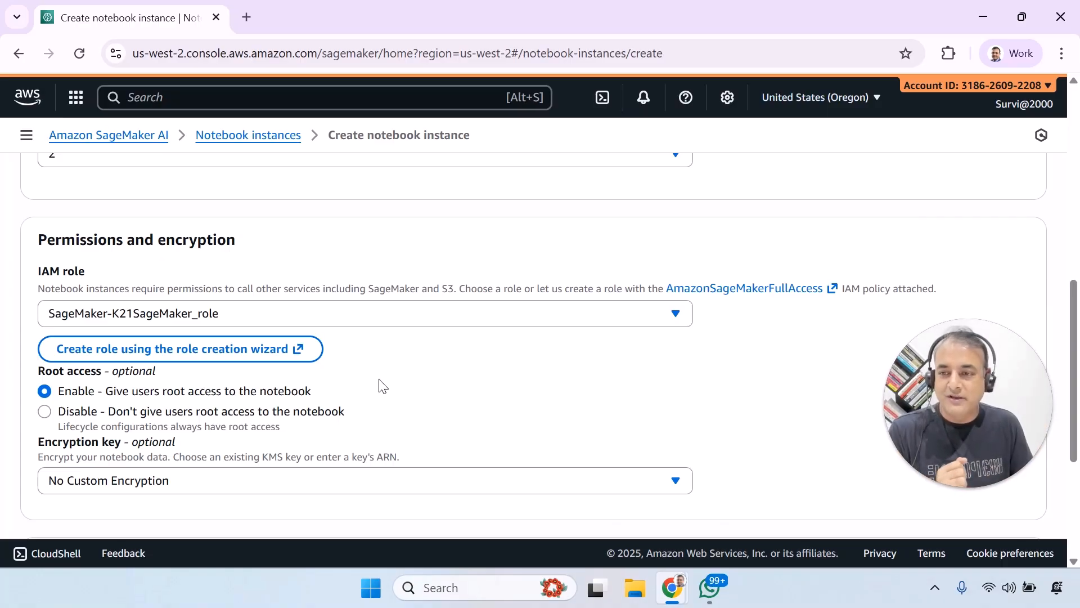
Open the role creation wizard for the IAM role and consult the lab guide's role information instructions
left_click(219, 355)
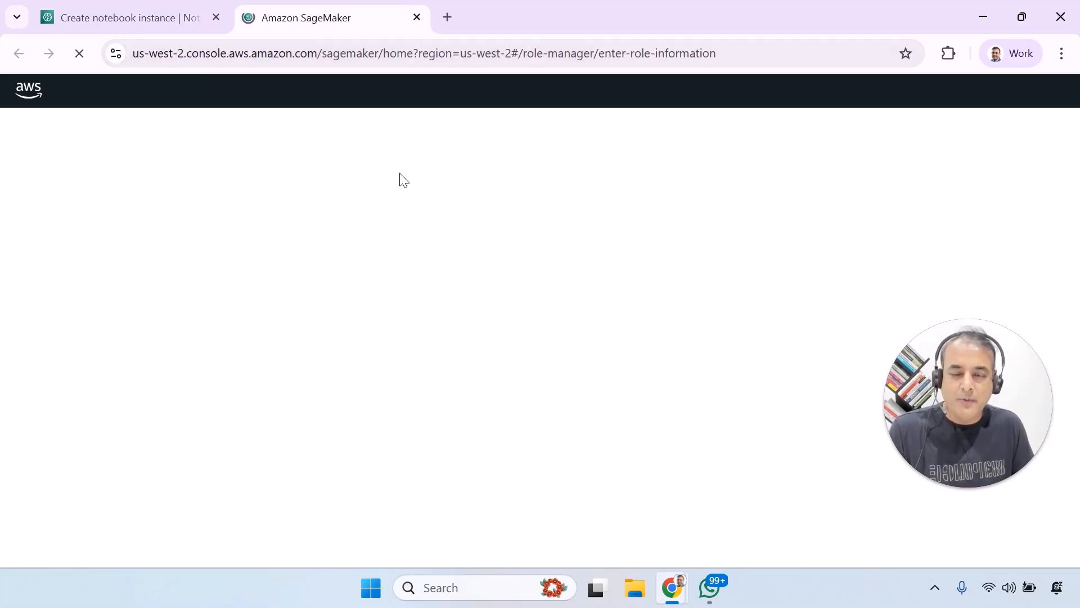
key("alt+Tab")
left_click(1073, 222)
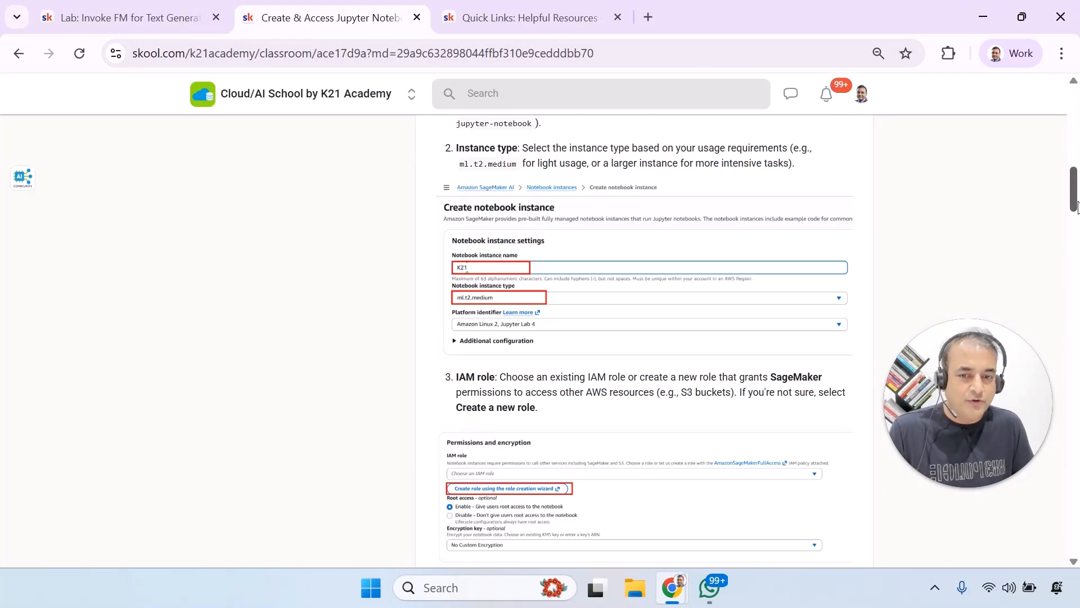
scroll(1073, 222, "down", 5)
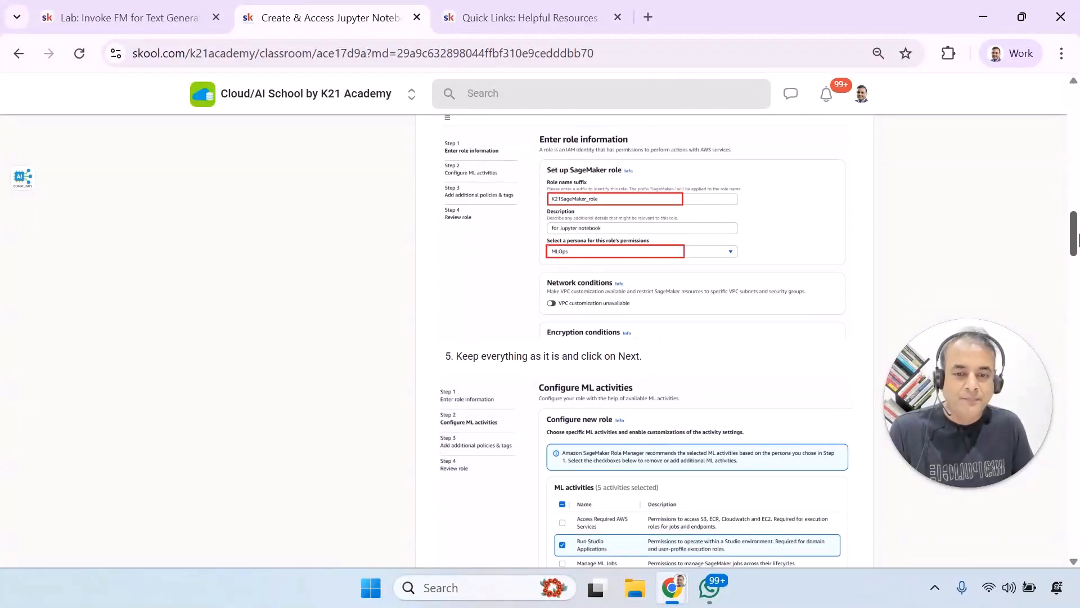
key("alt+Tab")
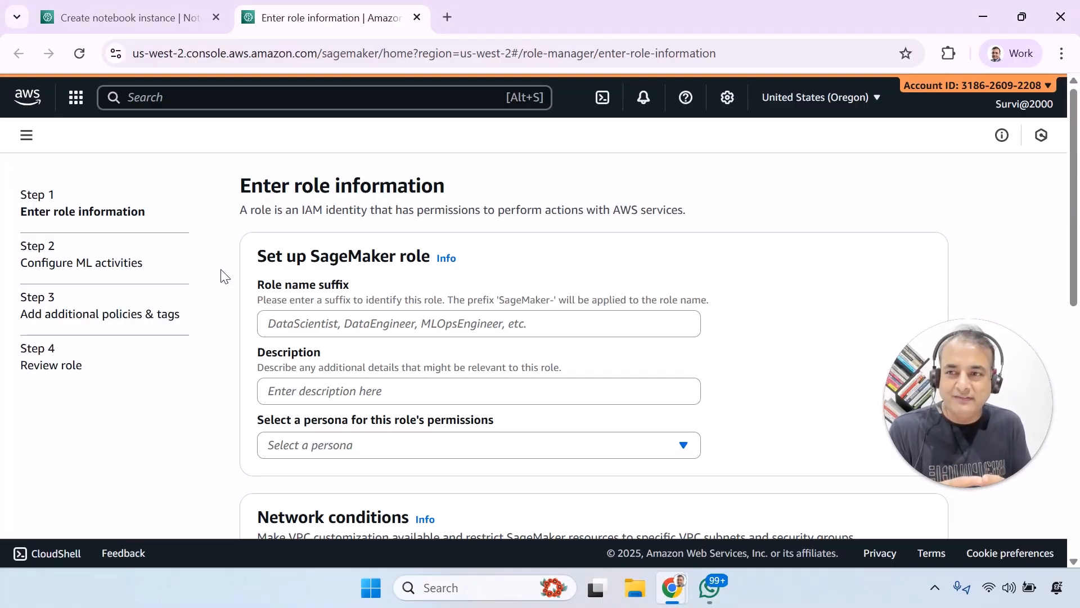
Set the role name suffix to K21SageMaker_Role2, using the lab guide's example as reference
left_click(329, 319)
key("alt+Tab")
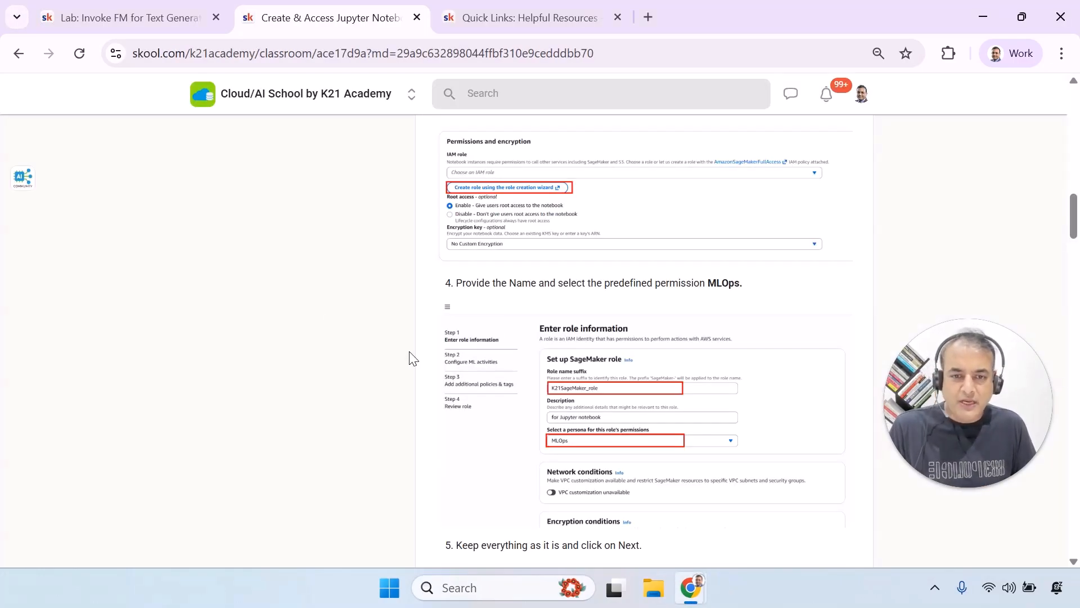
key("alt+Tab")
type("K")
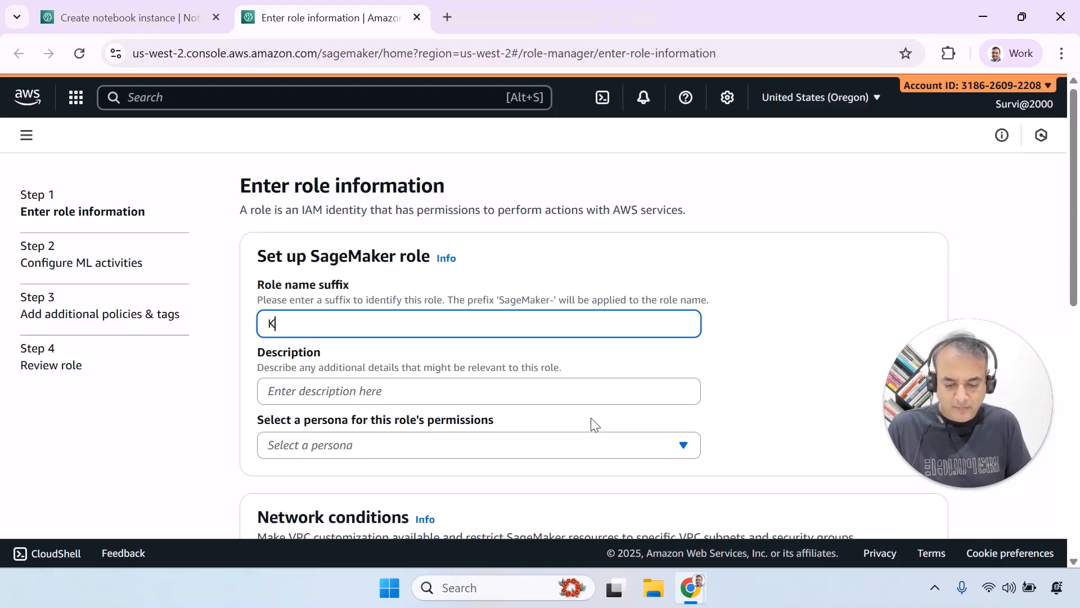
key("alt+Tab")
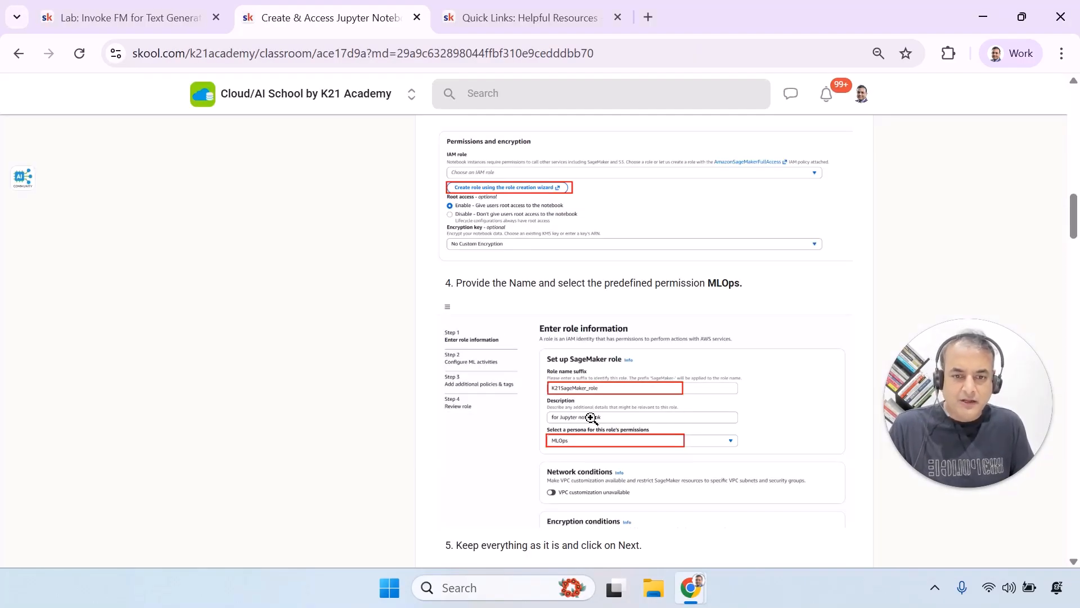
key("alt+Tab")
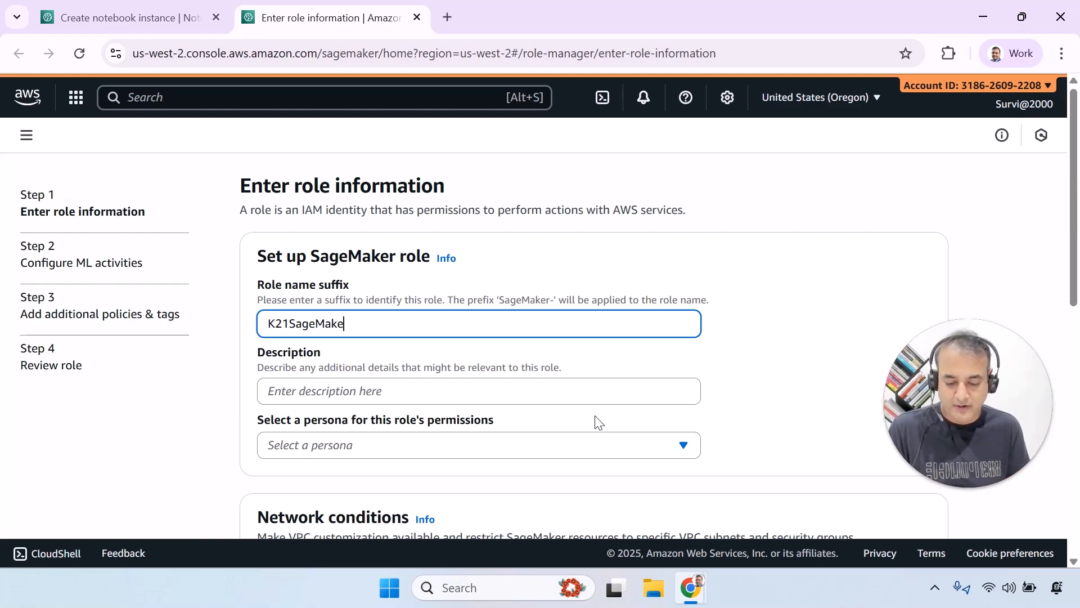
type("_Role2")
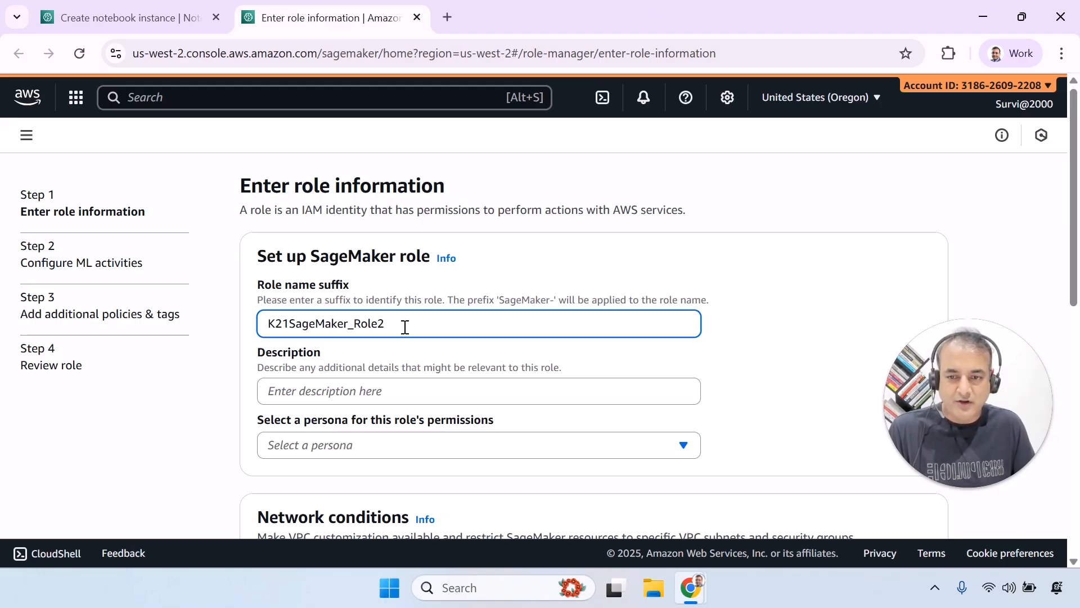
Enter "Description" as the role description and choose the MLOps persona for the role's permissions
left_click(359, 391)
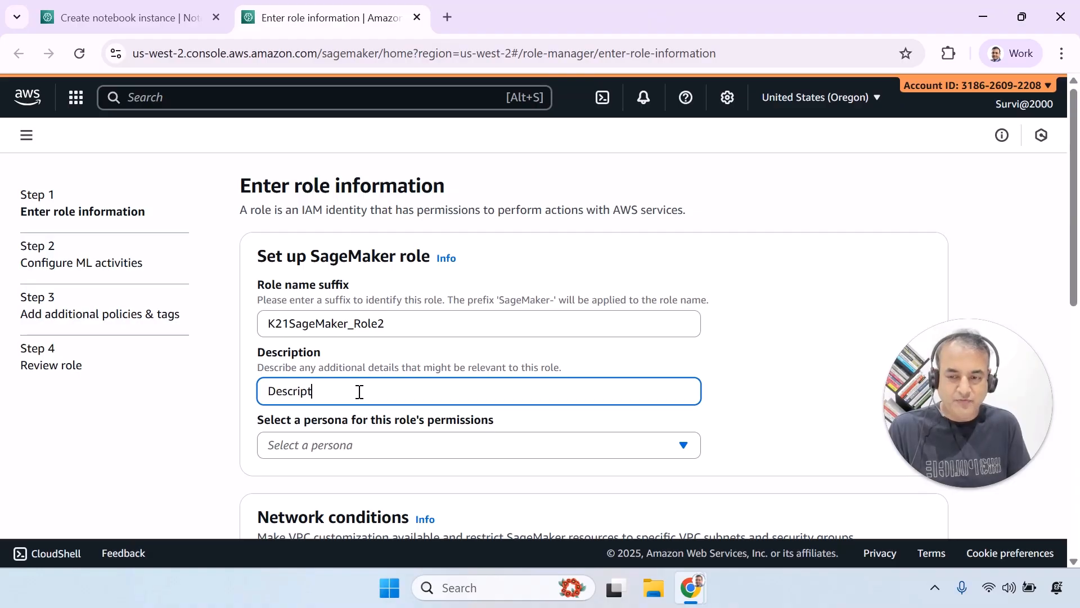
left_click(339, 453)
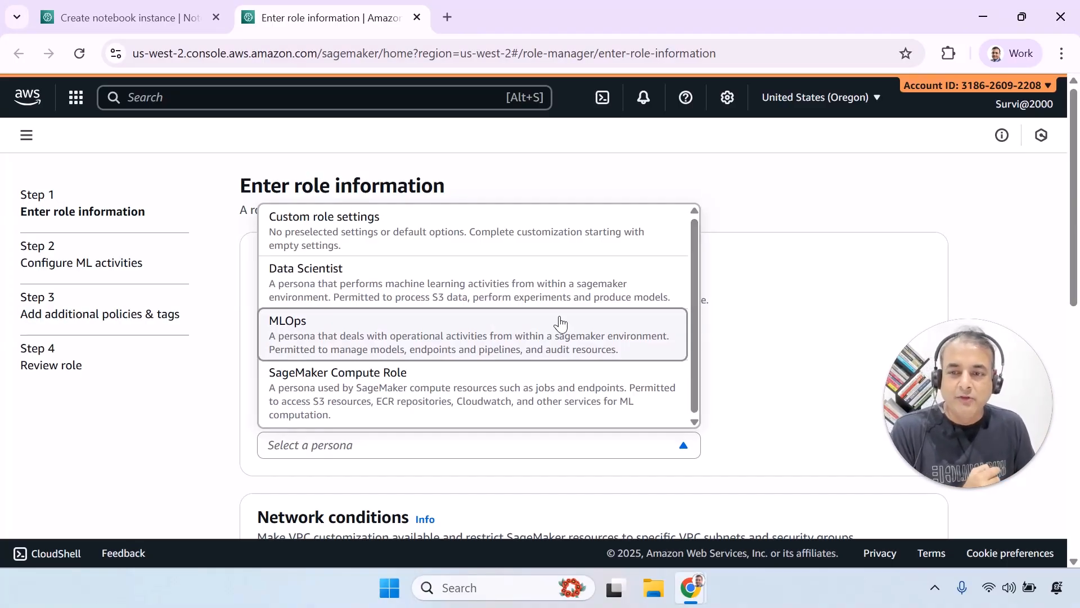
left_click(400, 349)
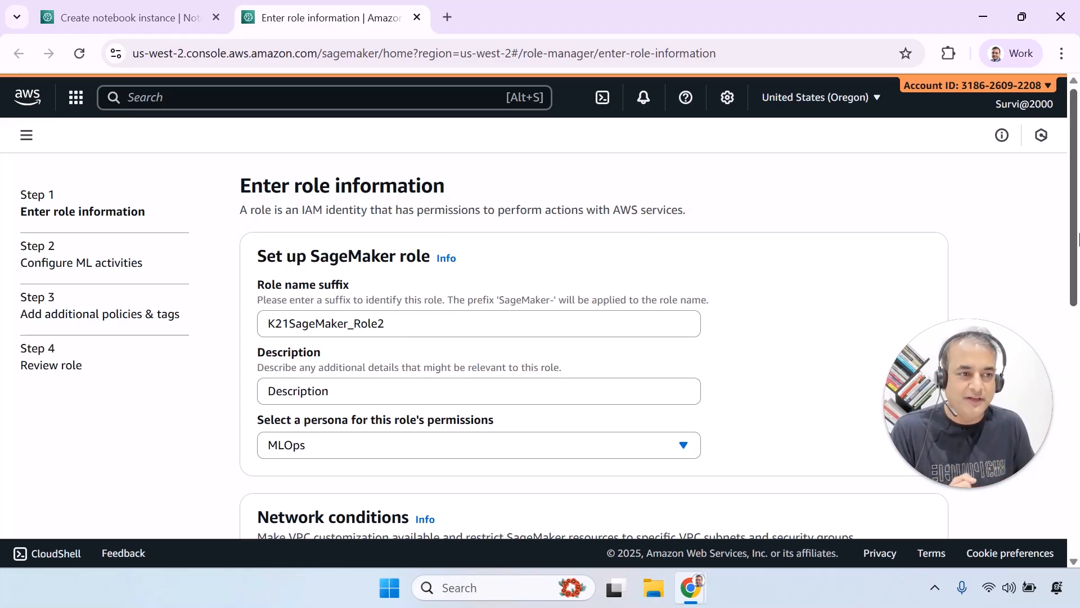
Keep the default network and encryption conditions and continue to the Configure ML activities stage
left_click_drag(1078, 239, 1077, 284)
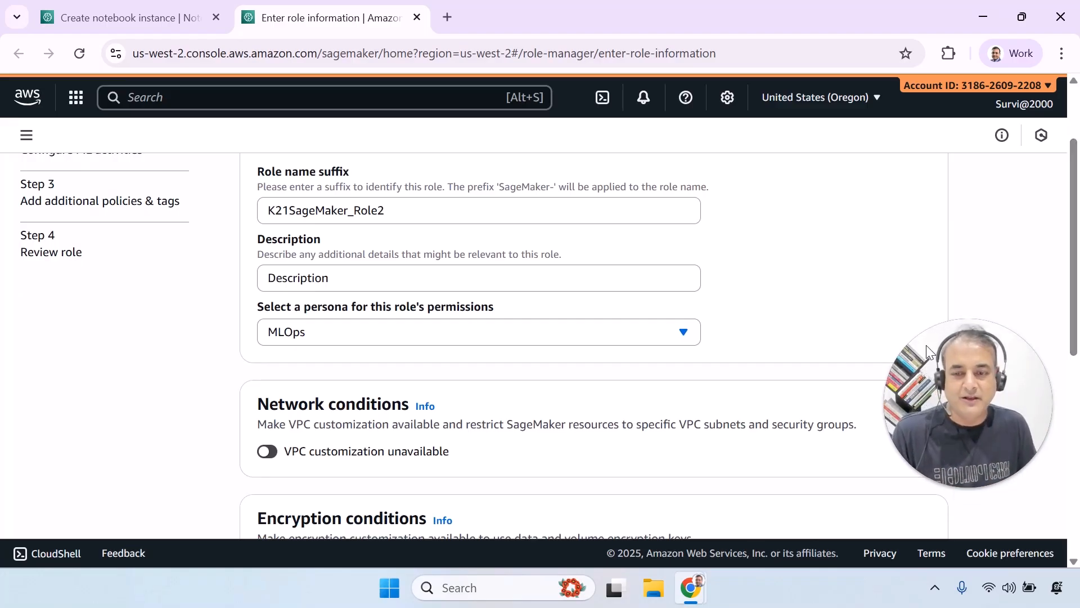
left_click_drag(1076, 291, 1076, 353)
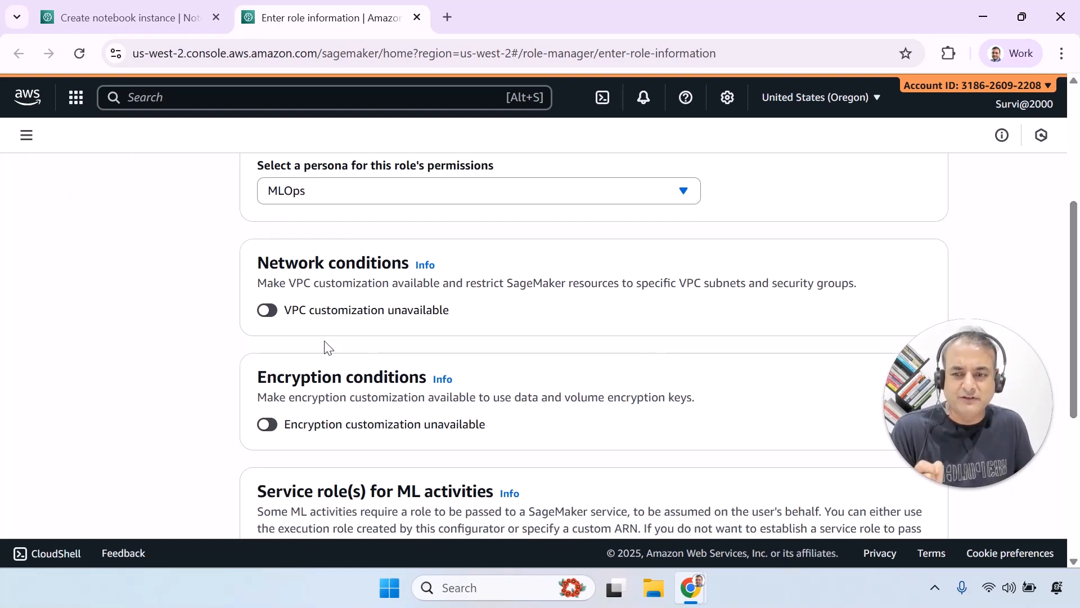
left_click_drag(1076, 319, 916, 285)
left_click(939, 449)
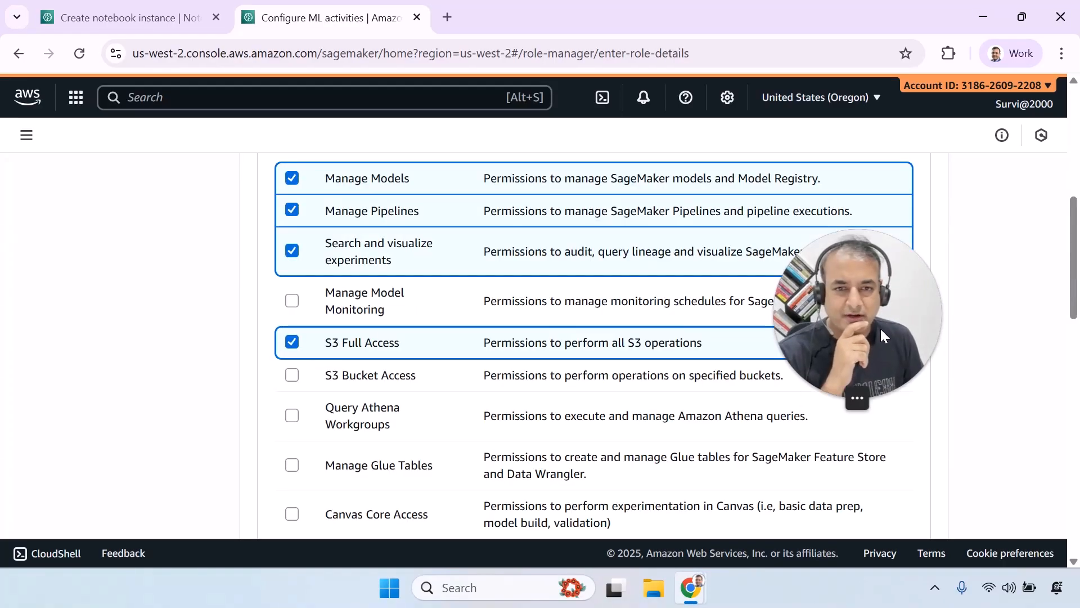
Check the preselected ML activities against the lab guide, keep them as they are, and continue to the additional policies stage
scroll(858, 324, "up", 8)
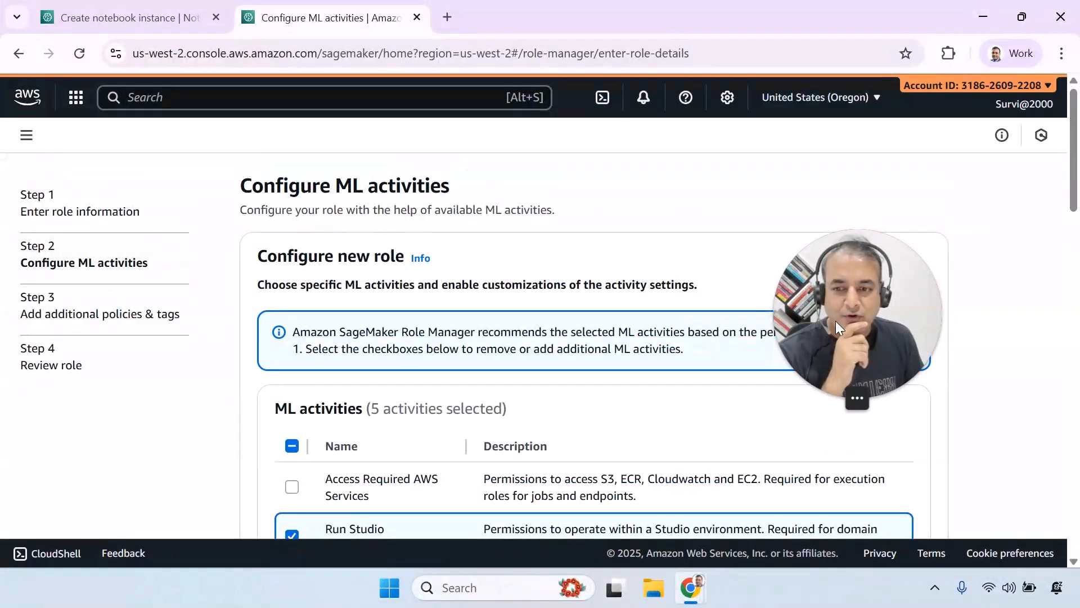
left_click_drag(860, 319, 938, 330)
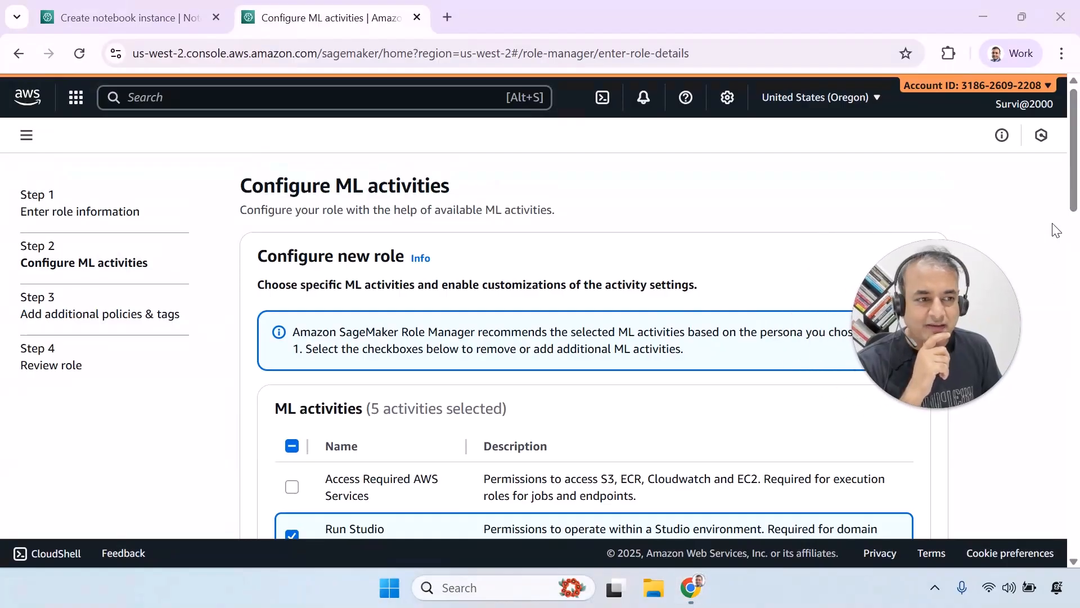
scroll(1077, 220, "down", 3)
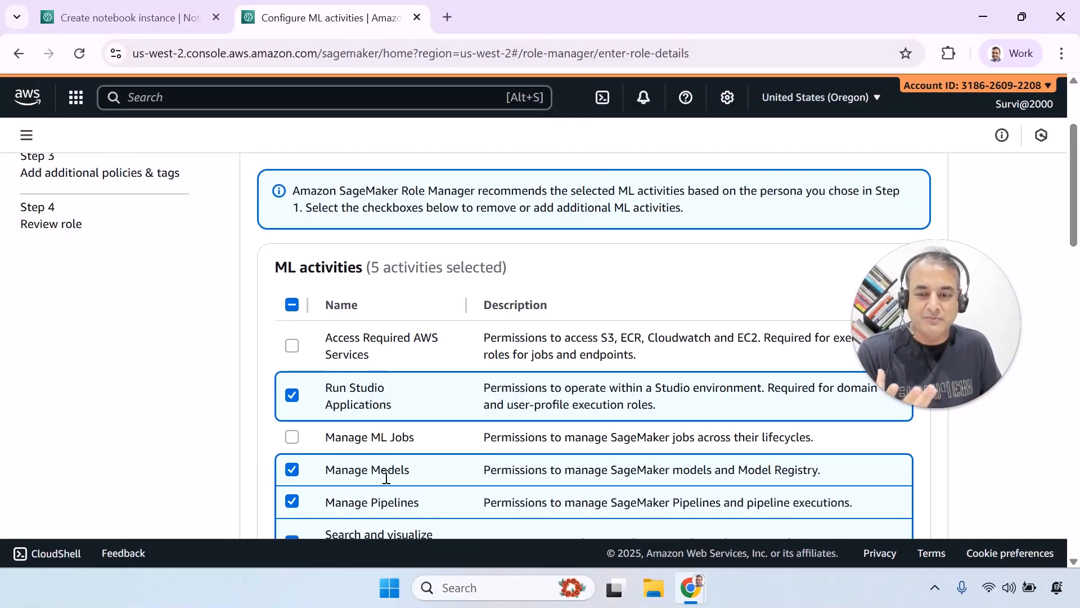
left_click_drag(1076, 228, 1076, 495)
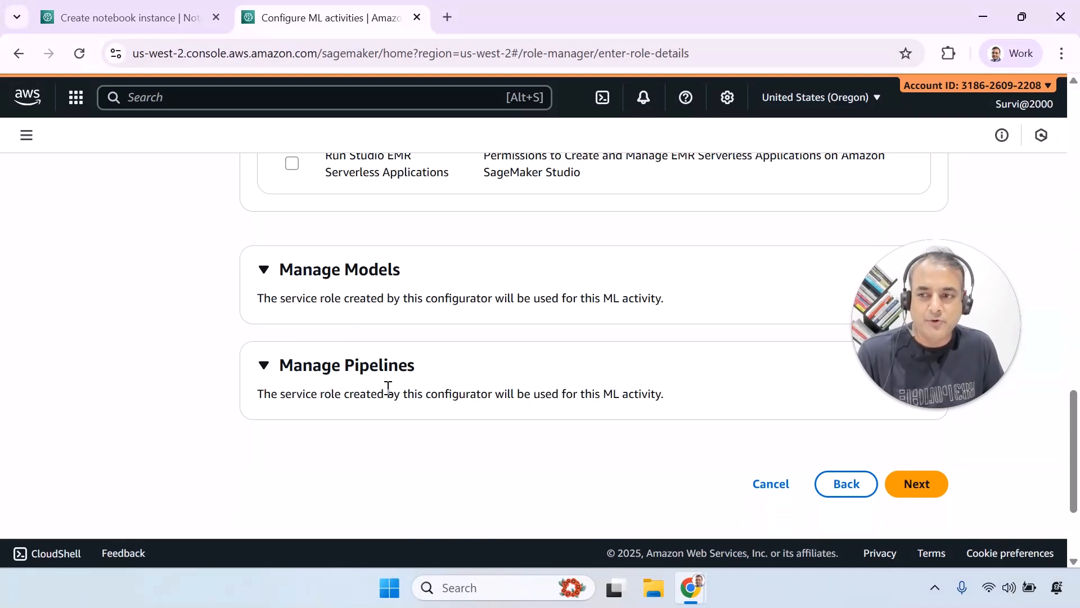
key("alt+Tab")
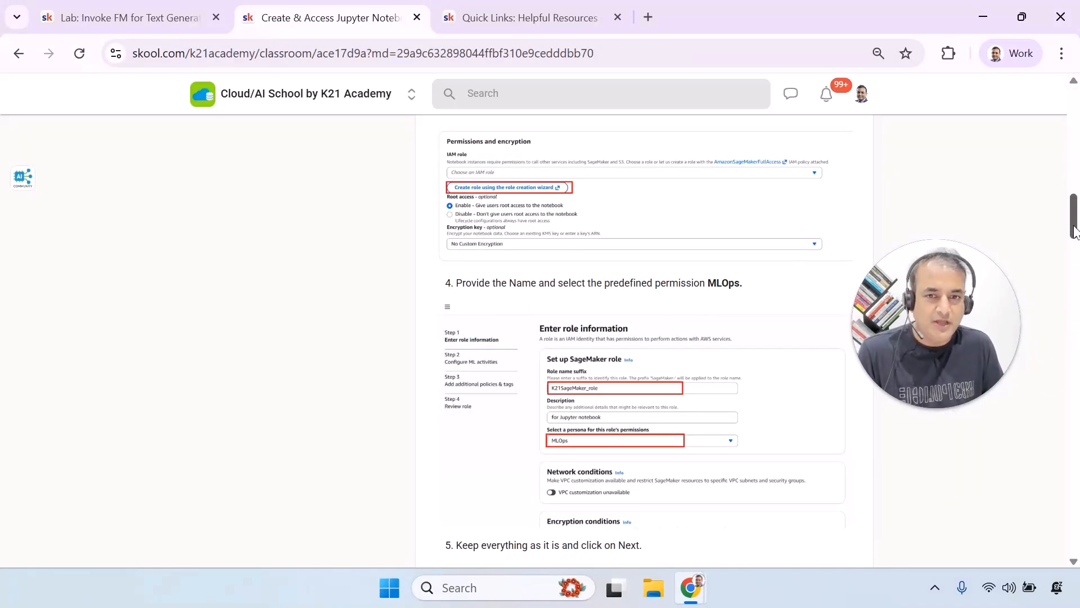
left_click_drag(1074, 231, 1075, 298)
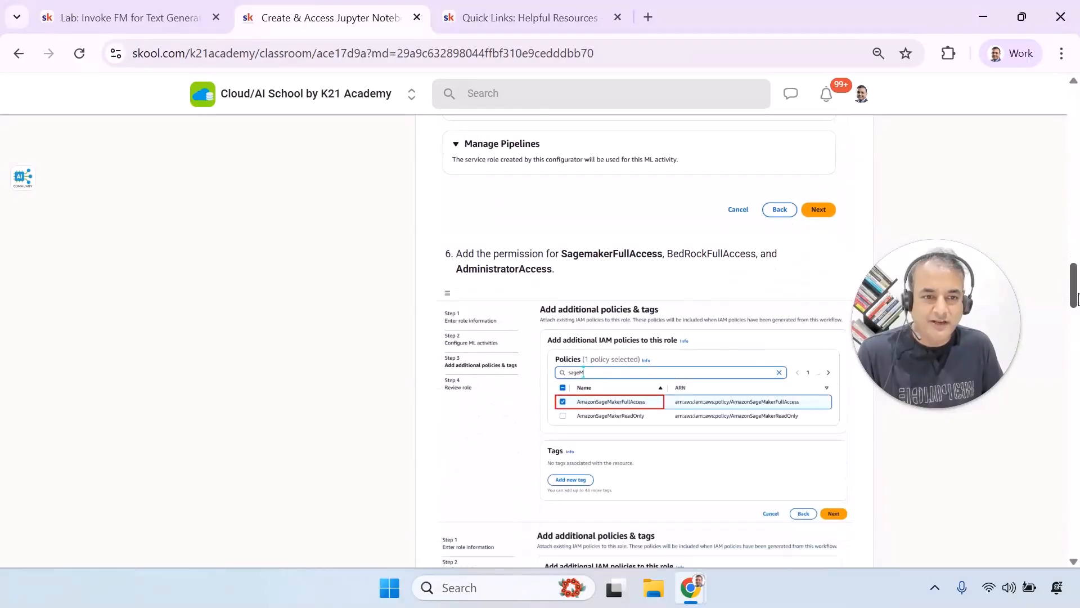
key("alt+Tab")
left_click(903, 483)
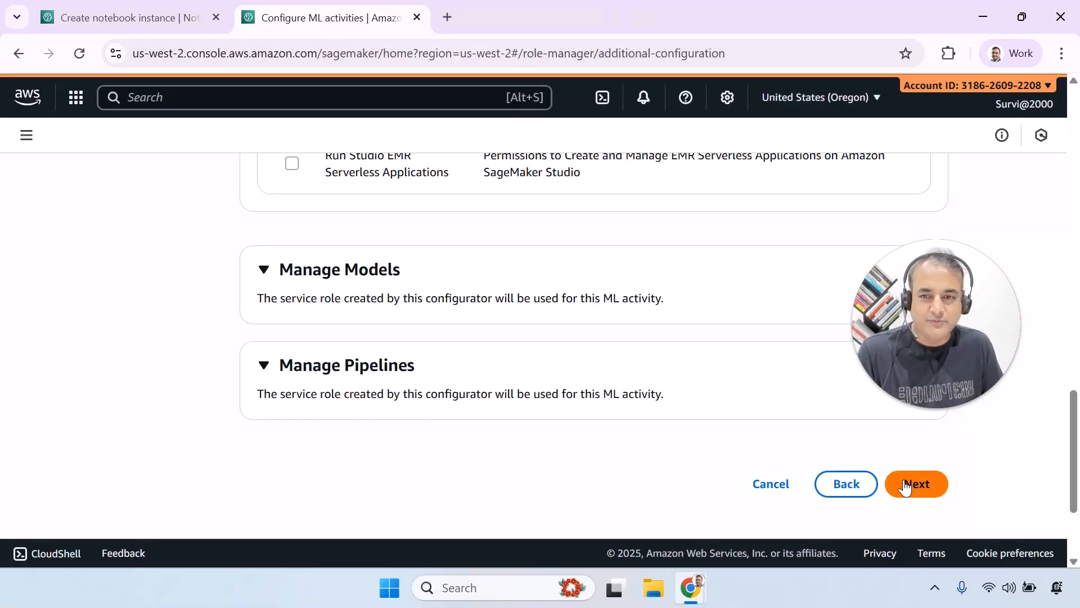
Consult the lab guide's step 6 for the required permissions and add the AmazonSageMakerFullAccess policy to the role
left_click_drag(1074, 302, 1077, 105)
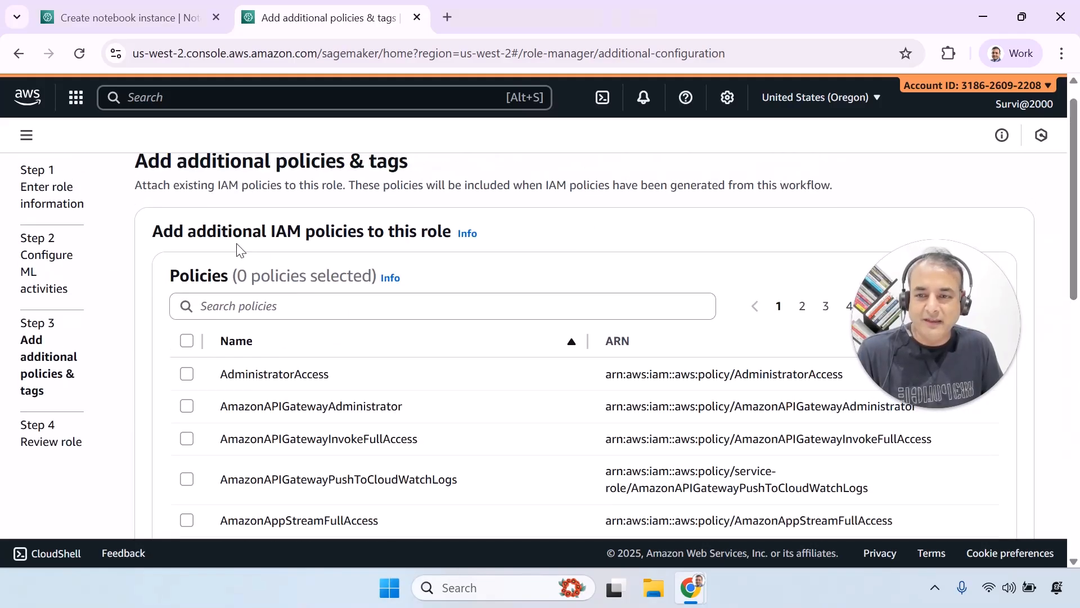
key("alt+Tab")
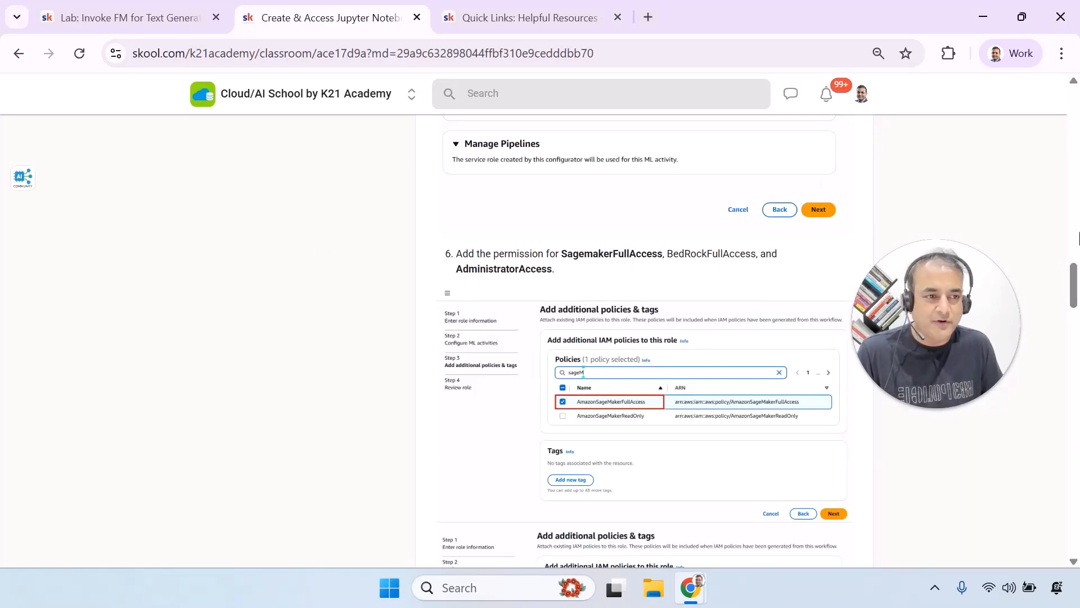
left_click_drag(1076, 280, 1075, 247)
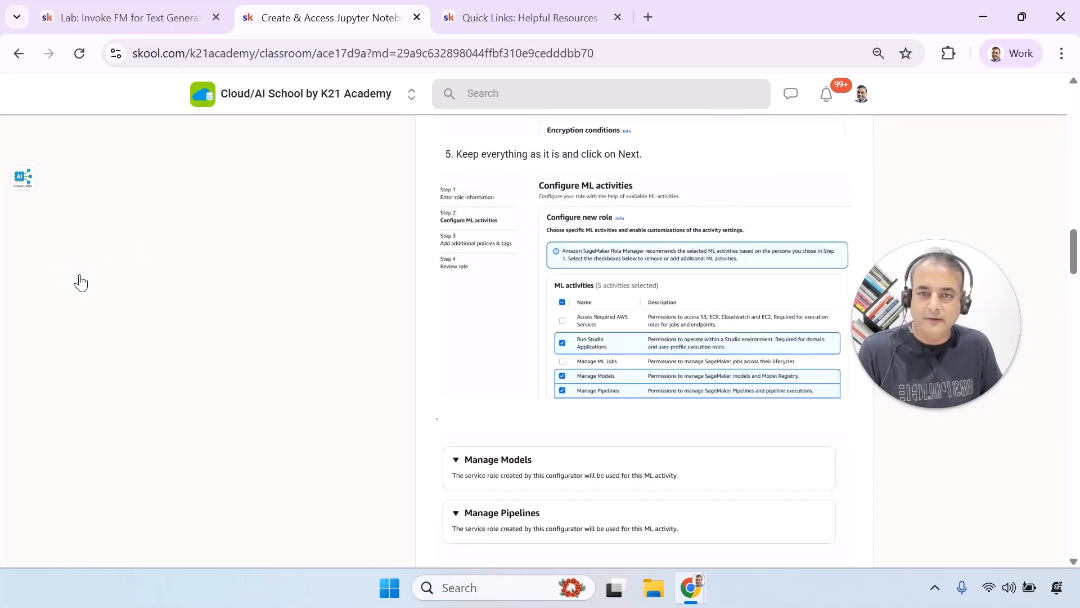
scroll(530, 330, "down", 5)
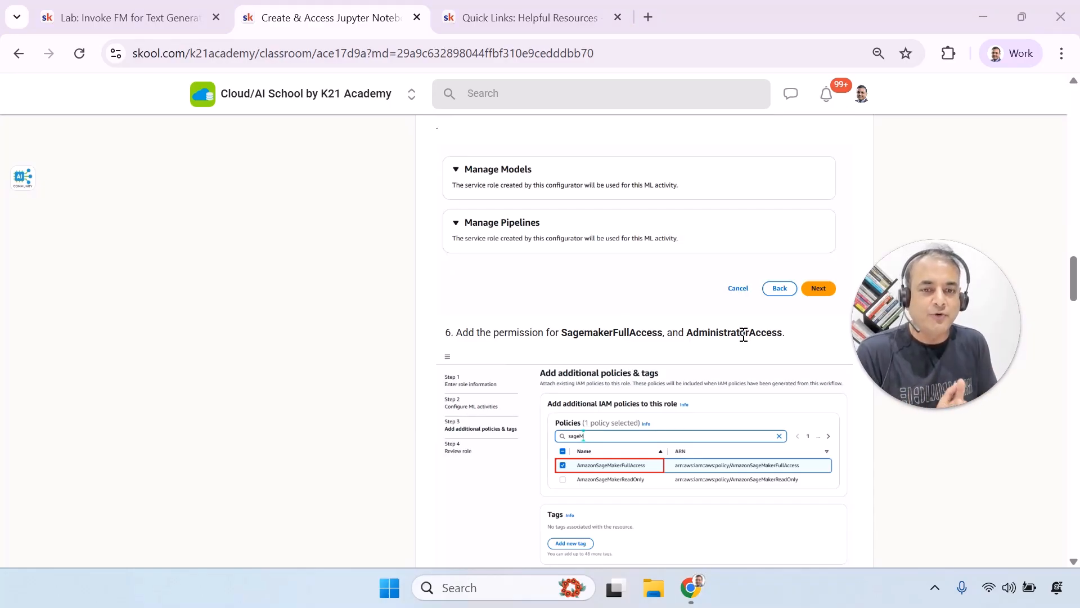
left_click_drag(565, 327, 650, 333)
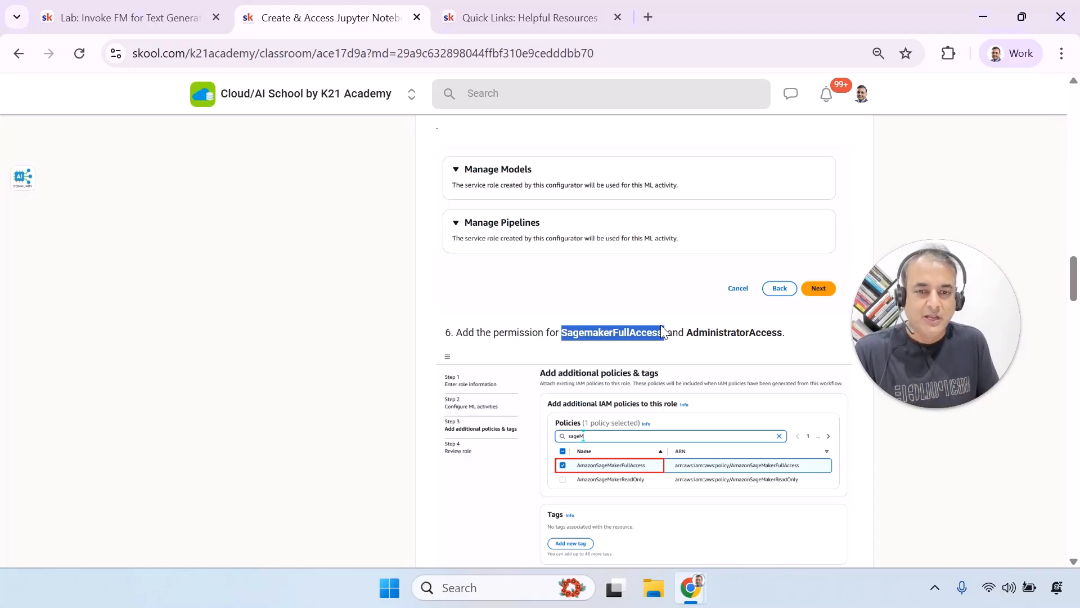
key("alt+Tab")
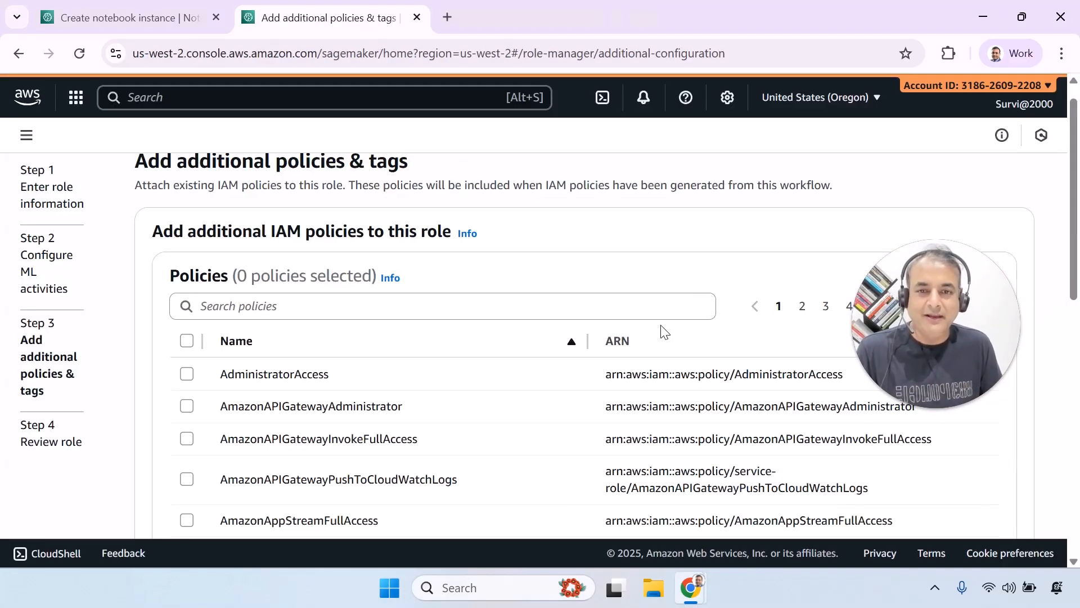
left_click(277, 312)
type("sagem")
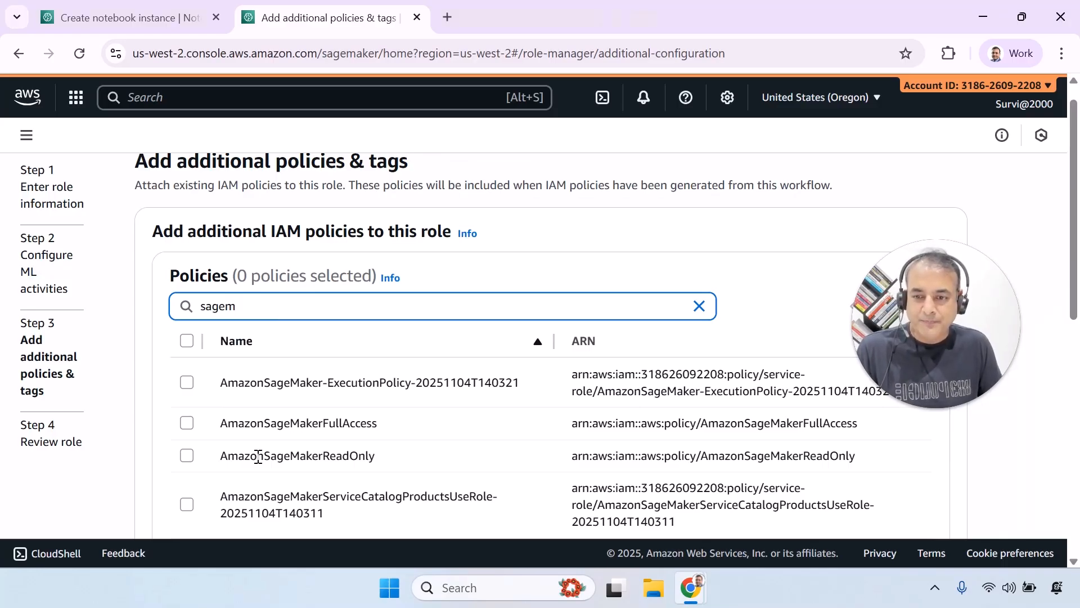
left_click(187, 424)
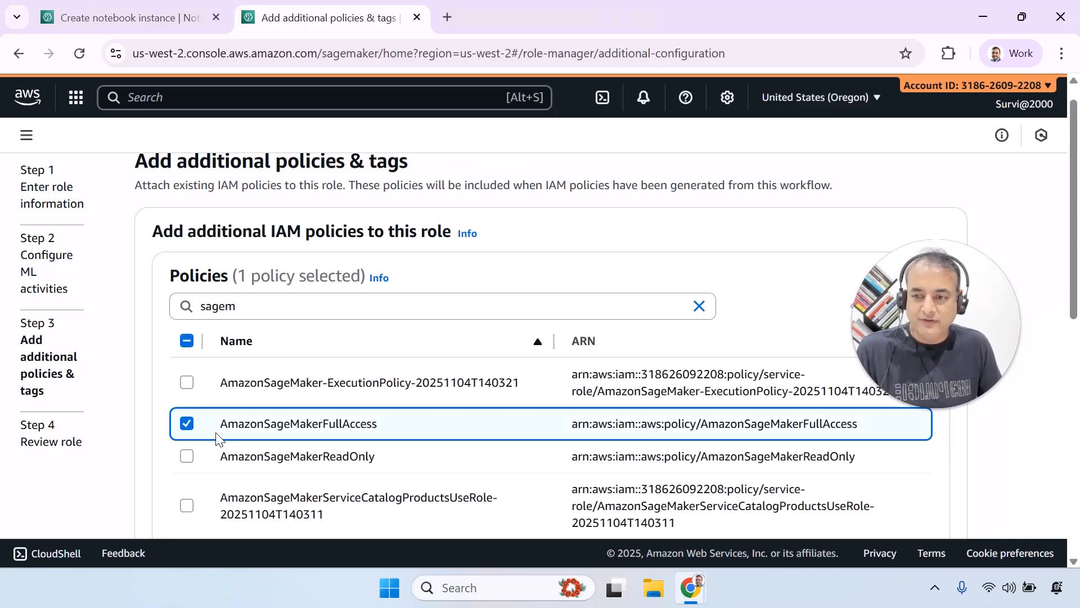
Find and add the AdministratorAccess policy, leave the tags empty, and continue to the role review
left_click(240, 306)
type("admin")
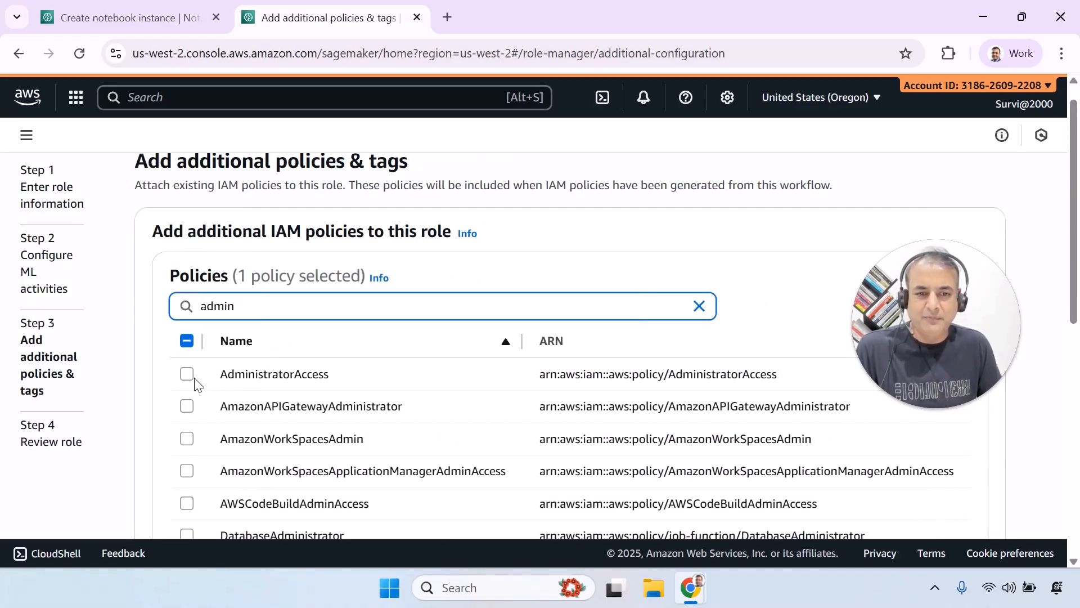
left_click(190, 378)
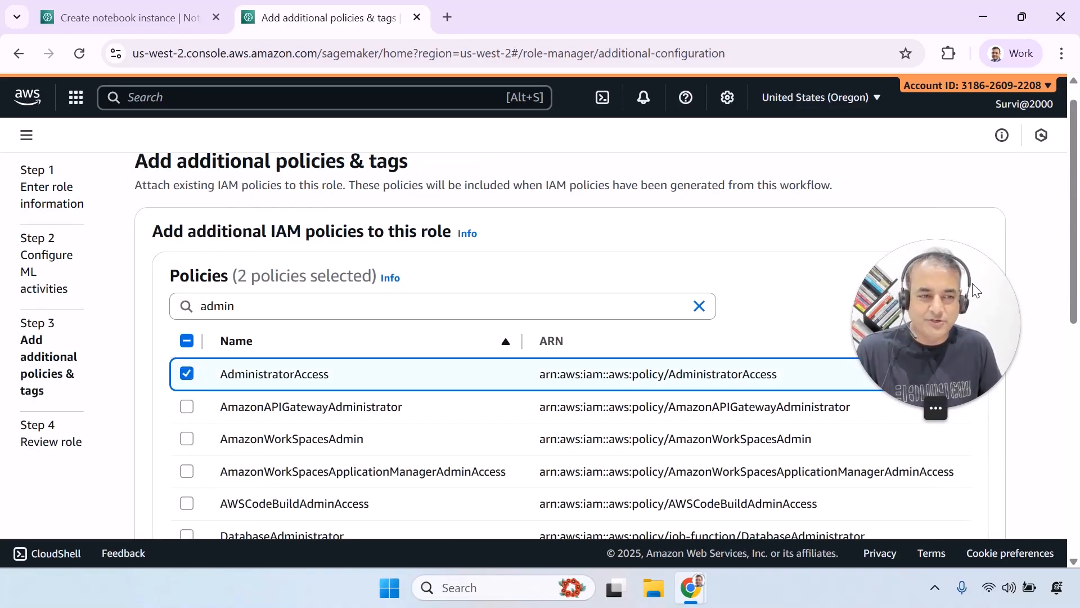
scroll(1078, 276, "down", 1)
scroll(1077, 275, "down", 6)
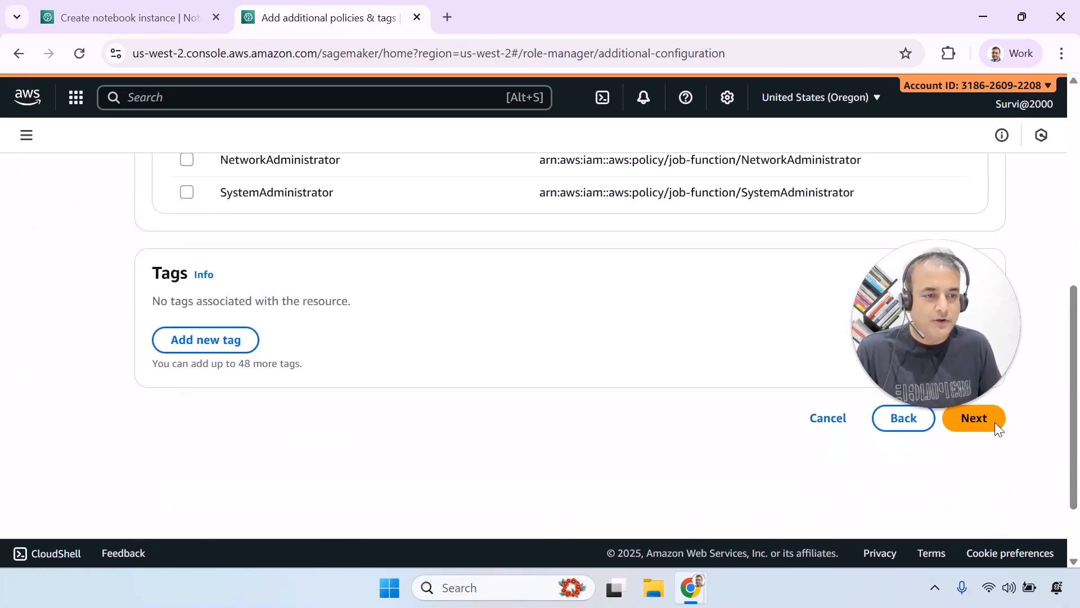
left_click(995, 420)
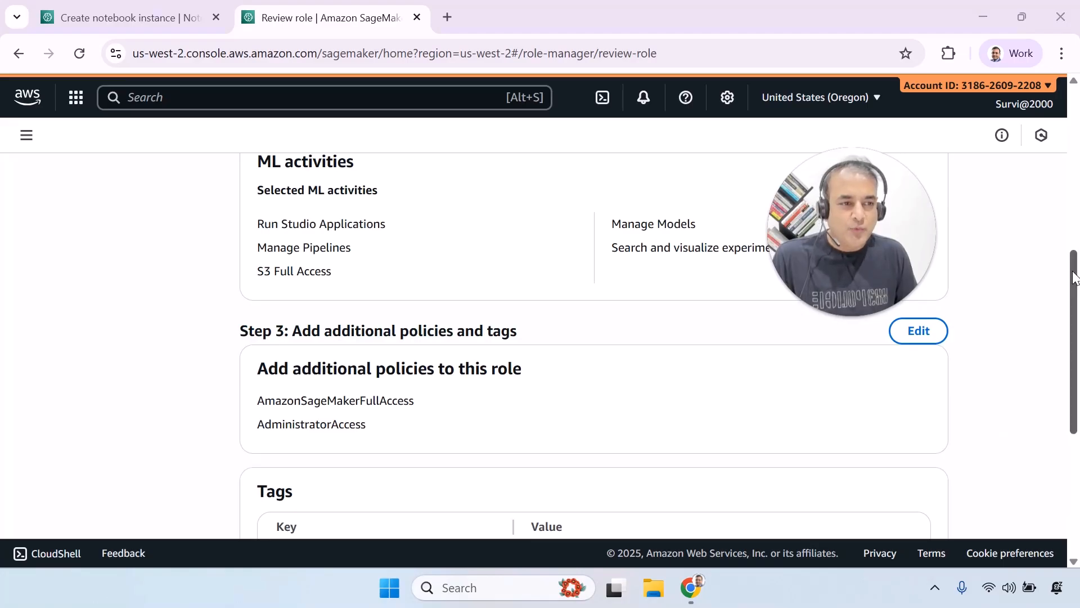
Review the role name, persona, ML activities and additional policies, and submit the role for creation
scroll(1041, 226, "up", 6)
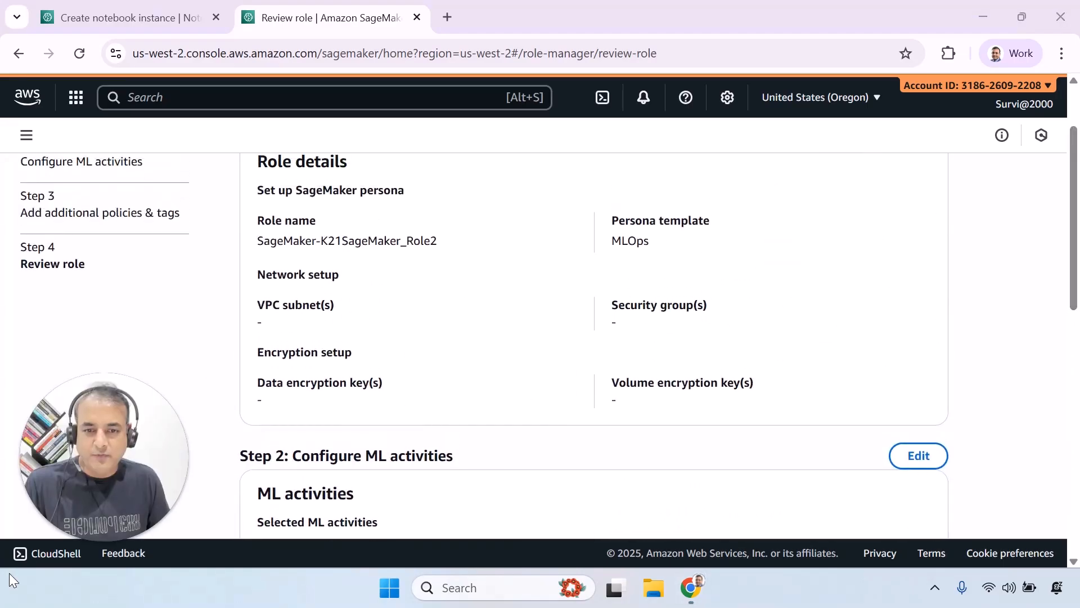
left_click_drag(1073, 270, 1076, 210)
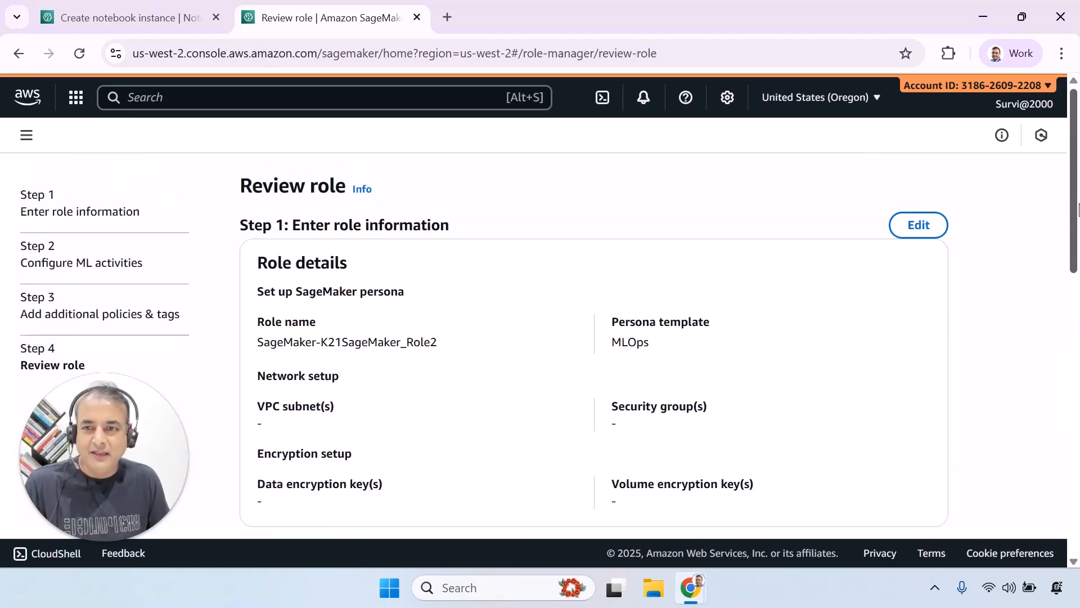
scroll(1078, 209, "down", 6)
scroll(1078, 216, "up", 6)
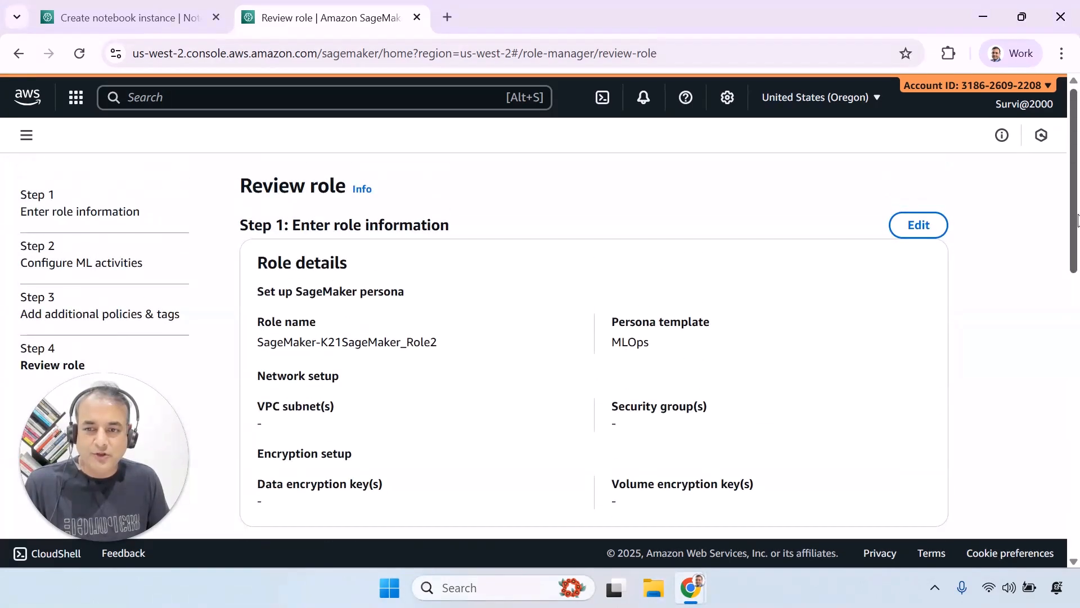
scroll(1077, 220, "down", 1)
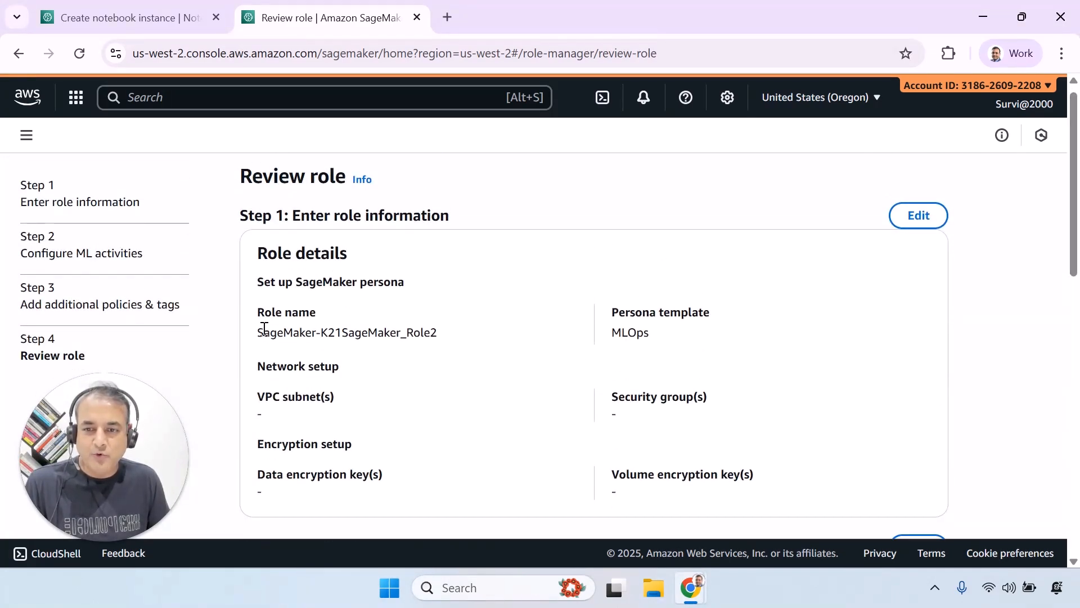
left_click_drag(264, 328, 441, 336)
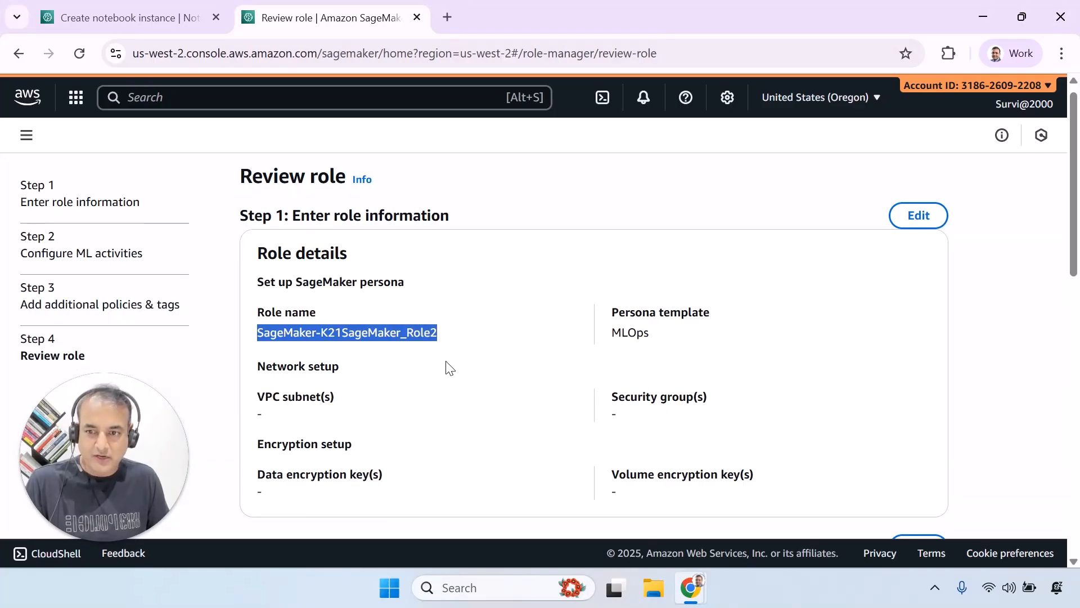
scroll(1078, 256, "down", 2)
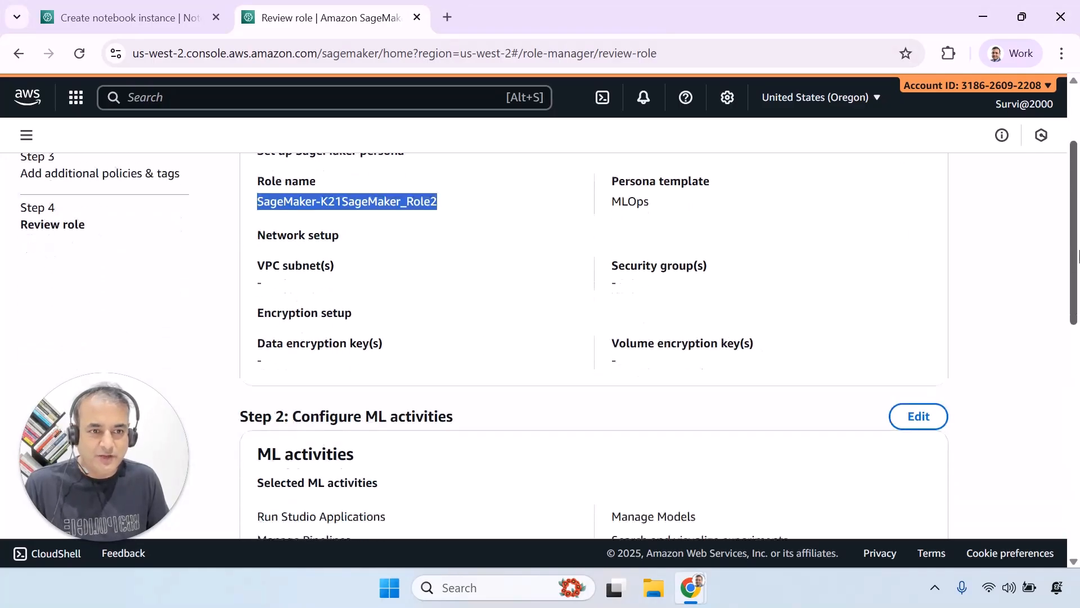
left_click_drag(1077, 256, 1077, 431)
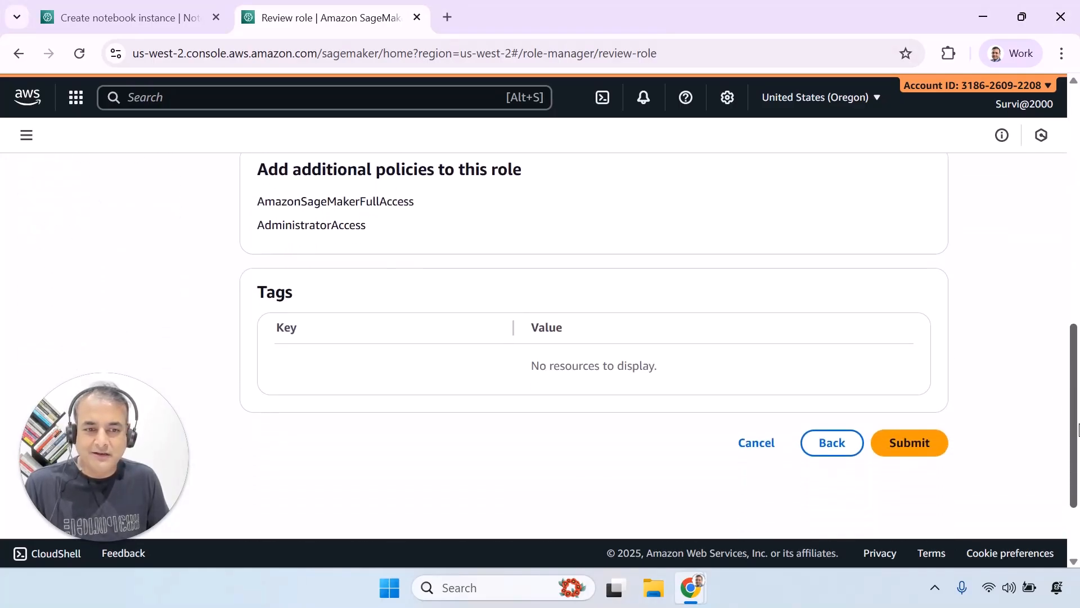
left_click(917, 444)
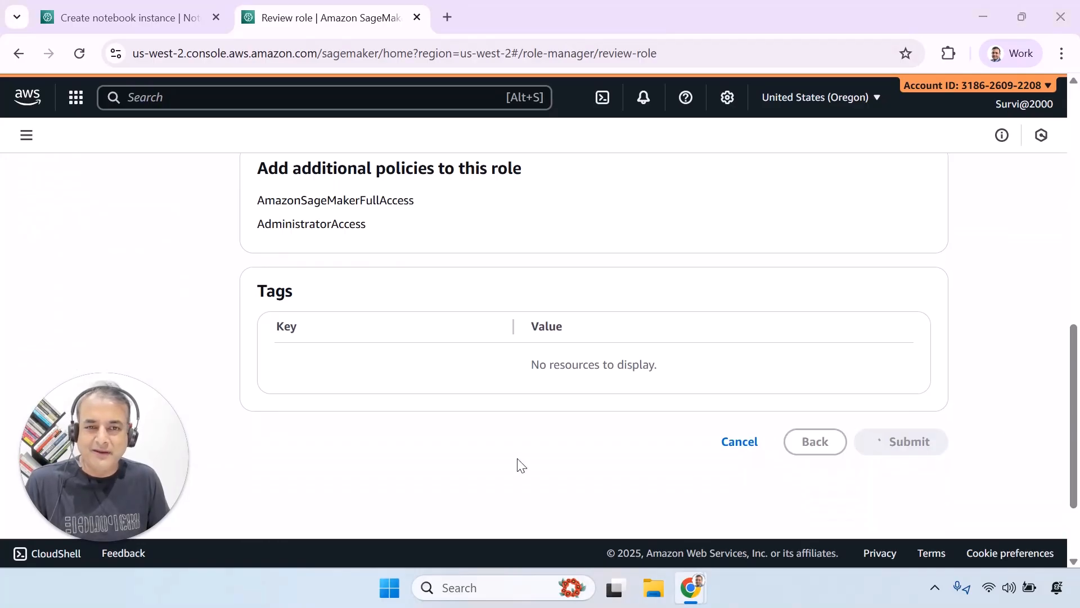
Consult the lab guide's instructions that follow the policy step and return to the role creation page
key("alt+Tab")
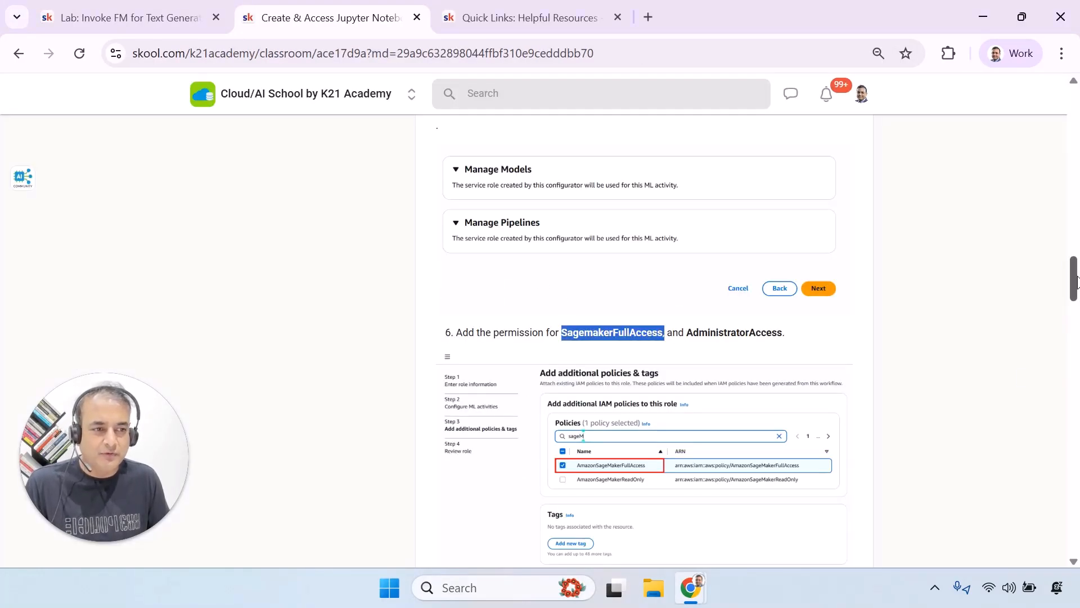
left_click_drag(1078, 280, 1078, 390)
key("alt+Tab")
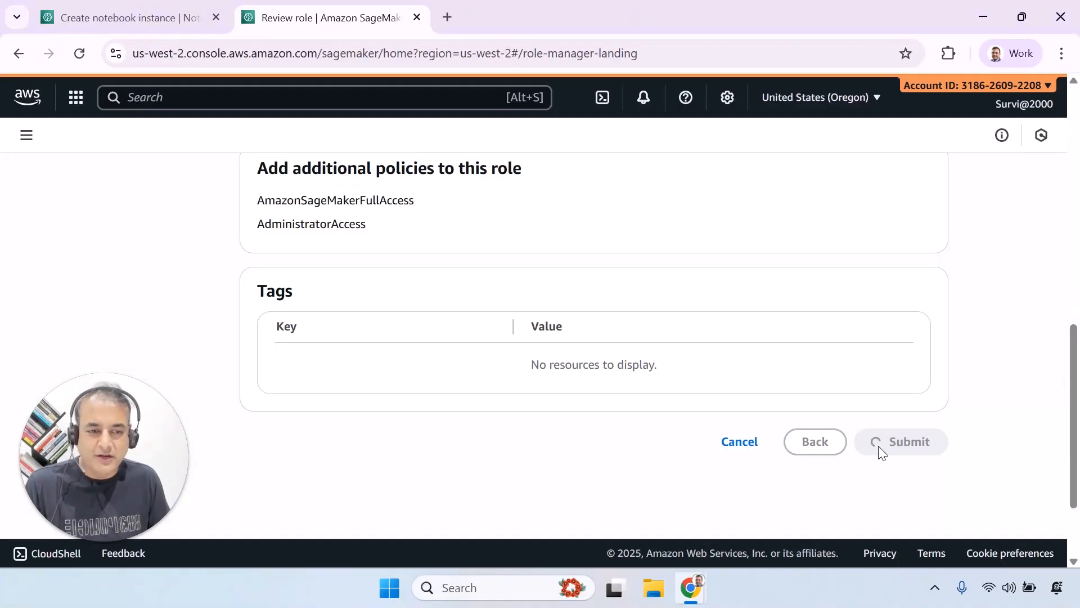
left_click_drag(111, 407, 296, 390)
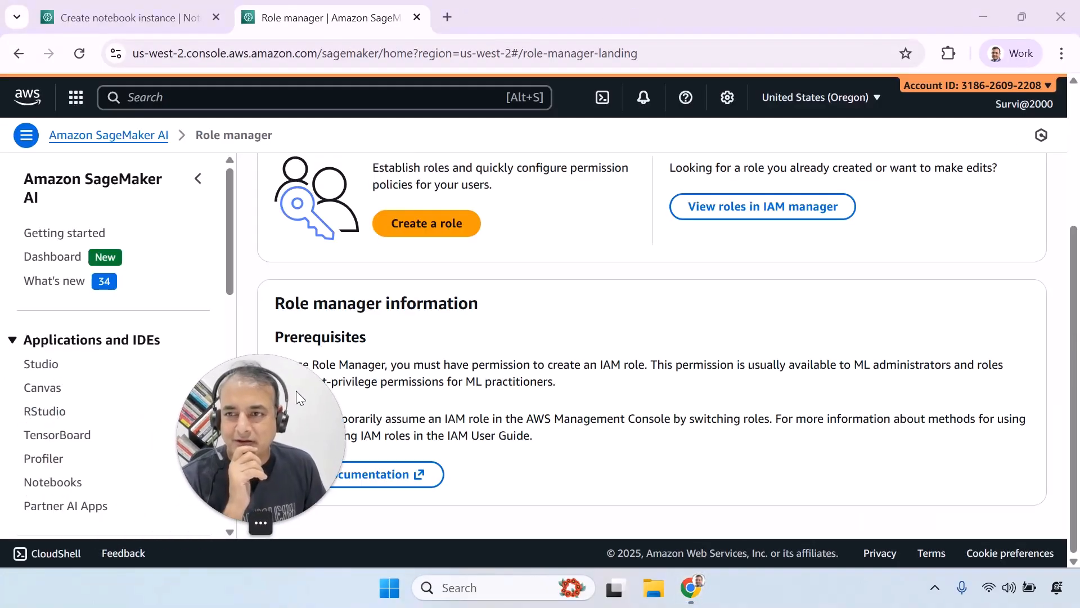
Return to the notebook instance form, look for the new role among the existing IAM roles, and reload the page to refresh the list
left_click(150, 26)
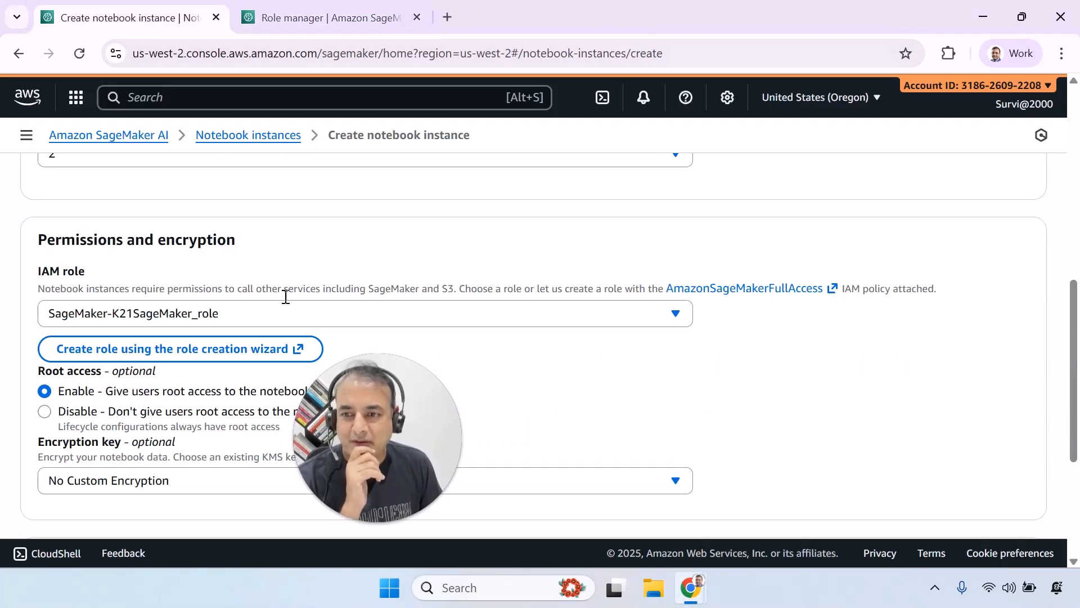
mouse_move(372, 426)
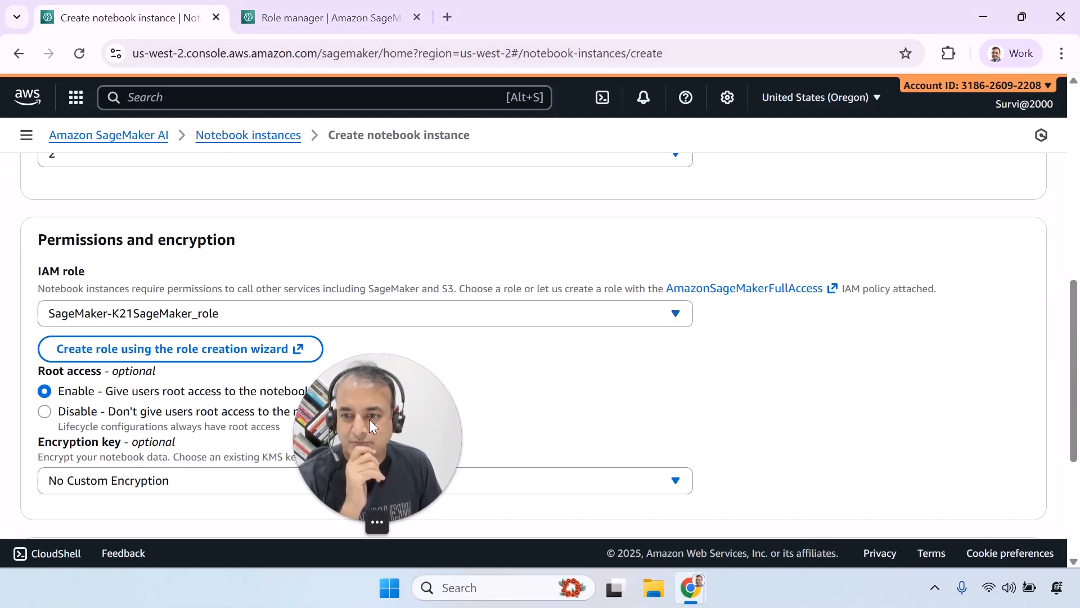
left_click_drag(371, 426, 763, 378)
left_click(679, 314)
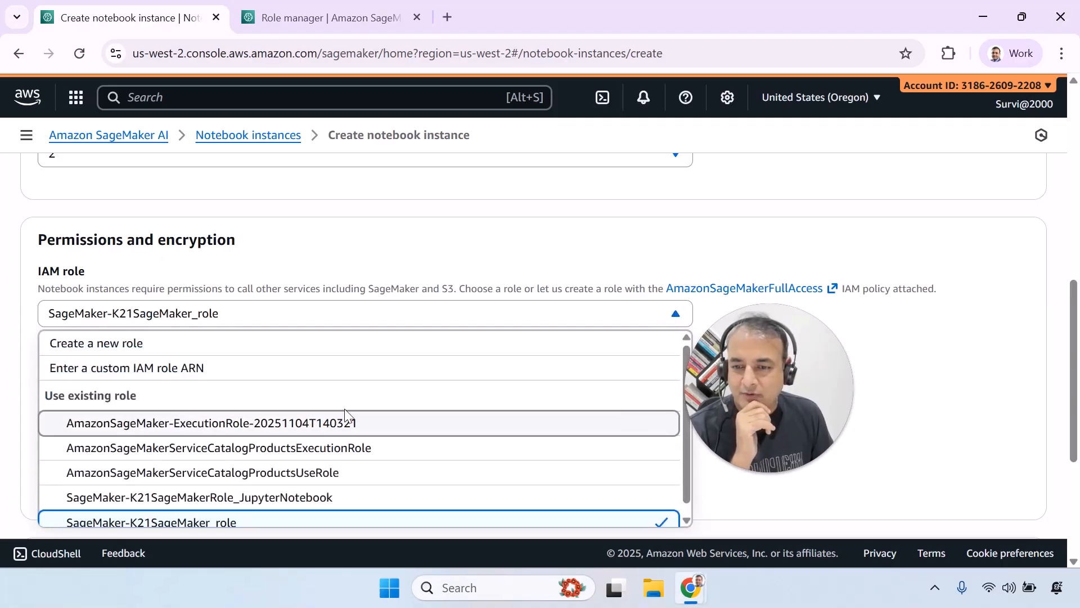
left_click_drag(1078, 340, 1079, 432)
left_click_drag(686, 236, 686, 254)
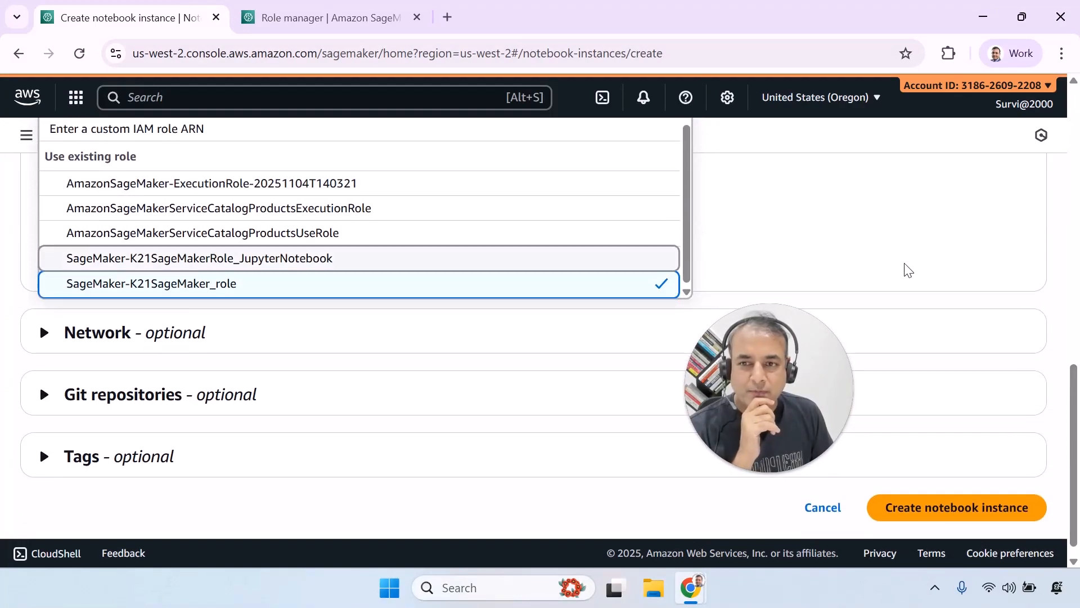
left_click(491, 55)
key("Return")
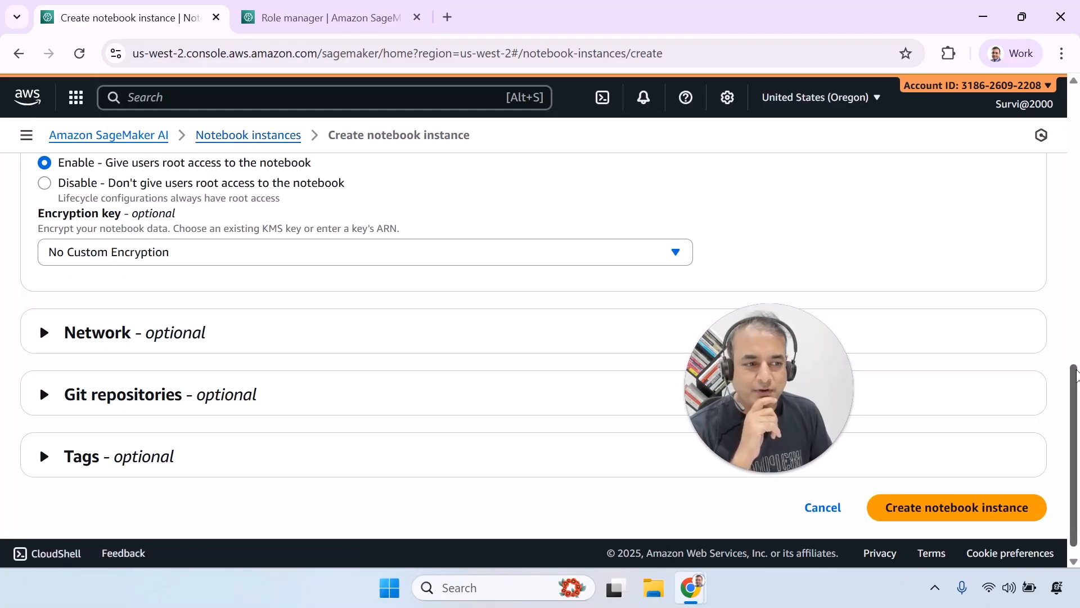
Go back to the notebook instances list, start a fresh notebook instance, and name it JupyerNotebook
scroll(389, 315, "up", 4)
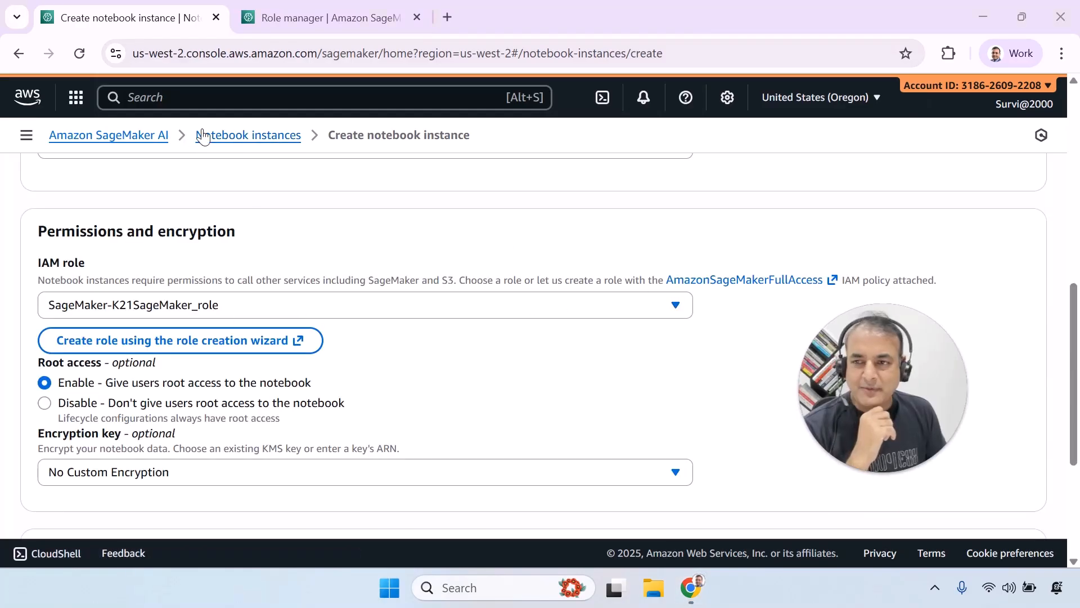
left_click(225, 136)
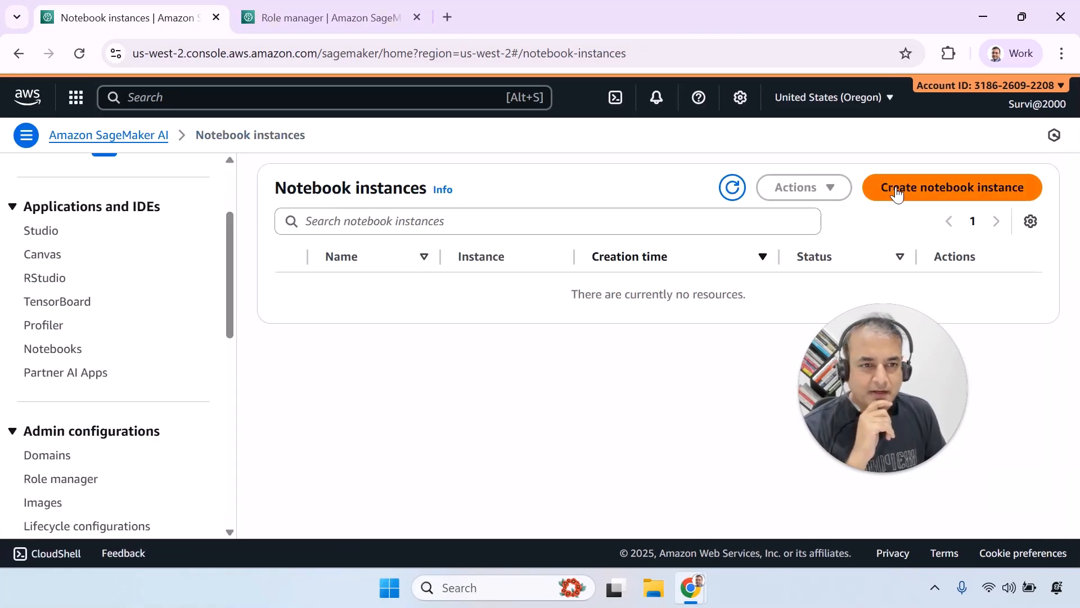
left_click(926, 184)
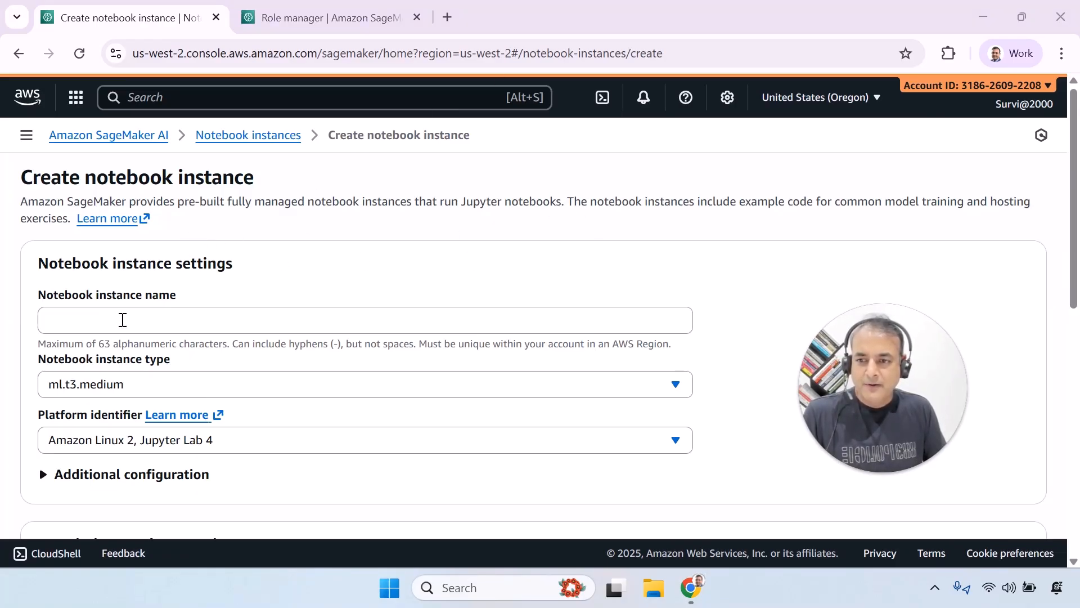
left_click(122, 320)
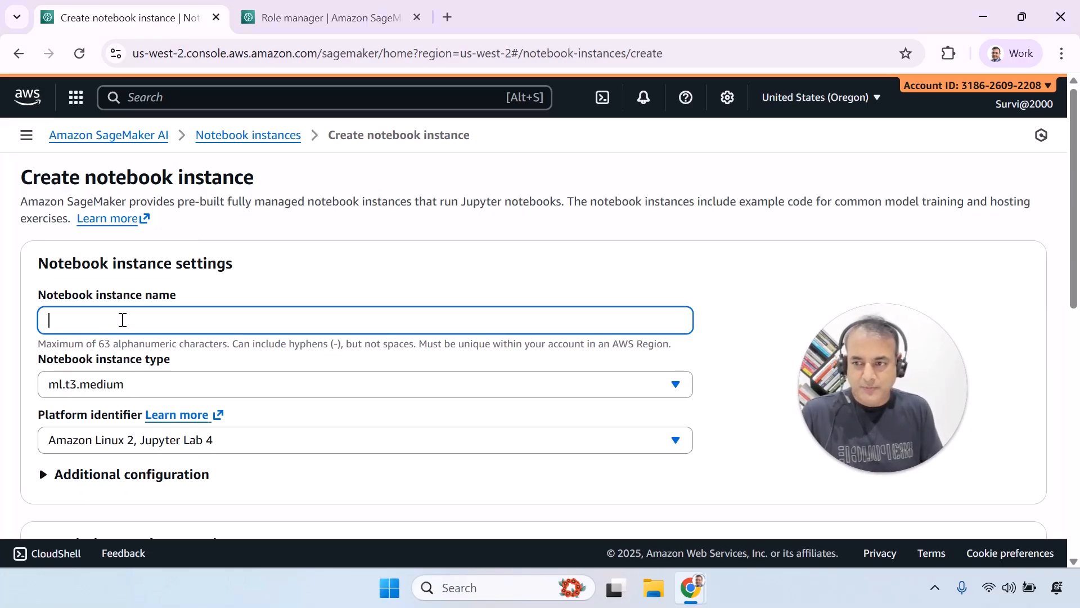
type("JupyerN")
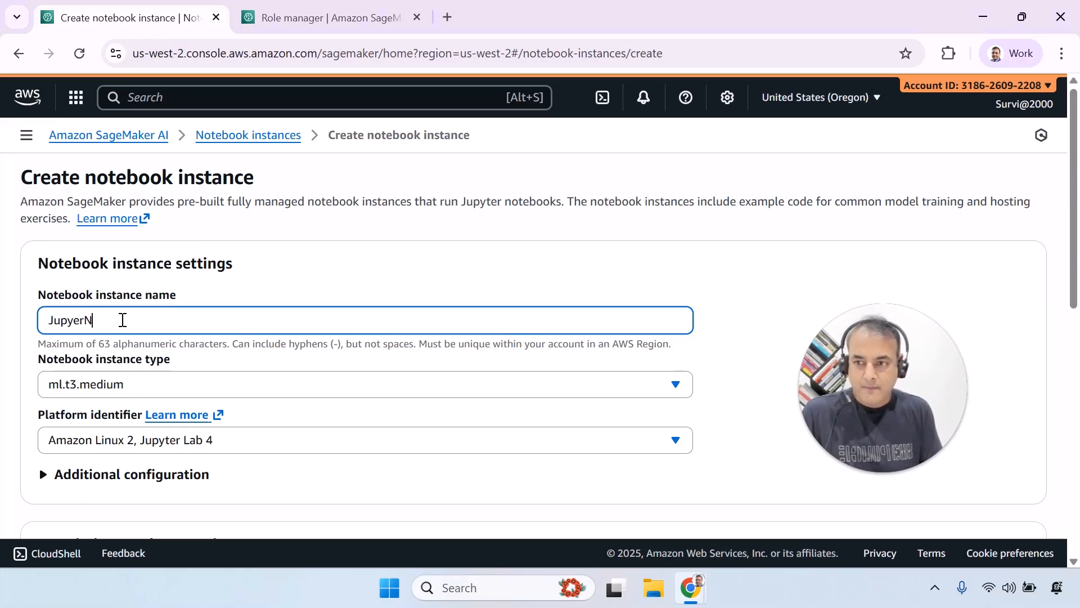
type("otebook")
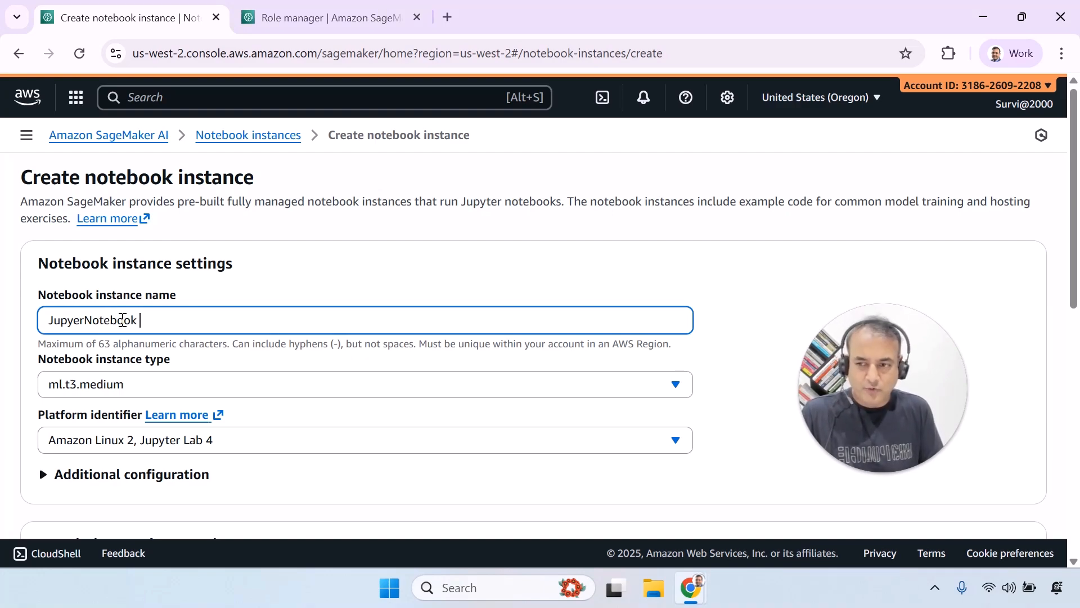
Set the instance type to ml.t2.medium, use the IAM role SageMaker-K21SageMaker_Role2, and create the notebook instance
left_click(128, 390)
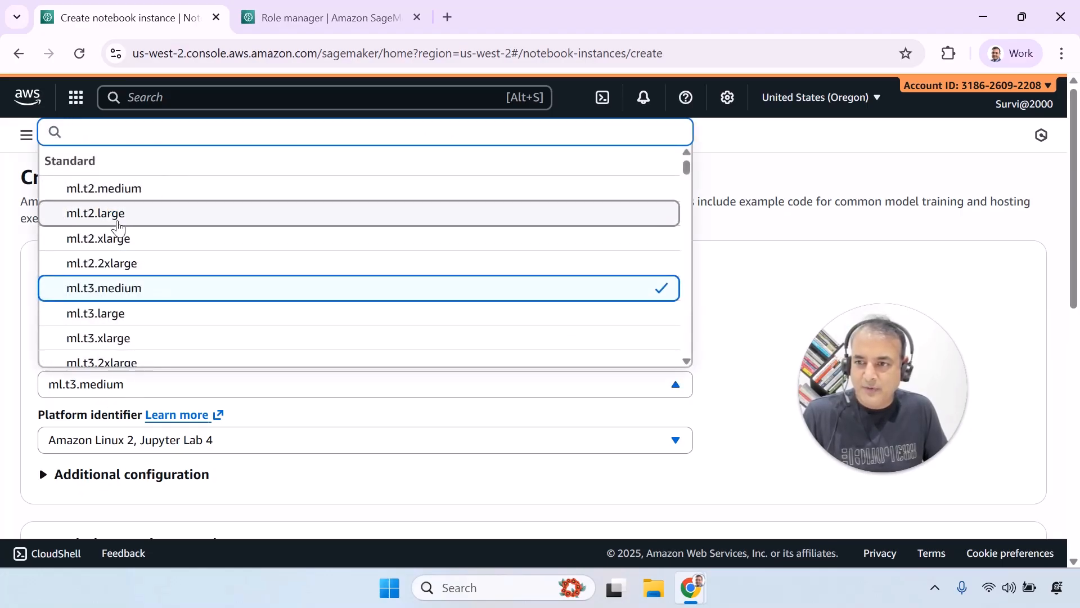
left_click(112, 190)
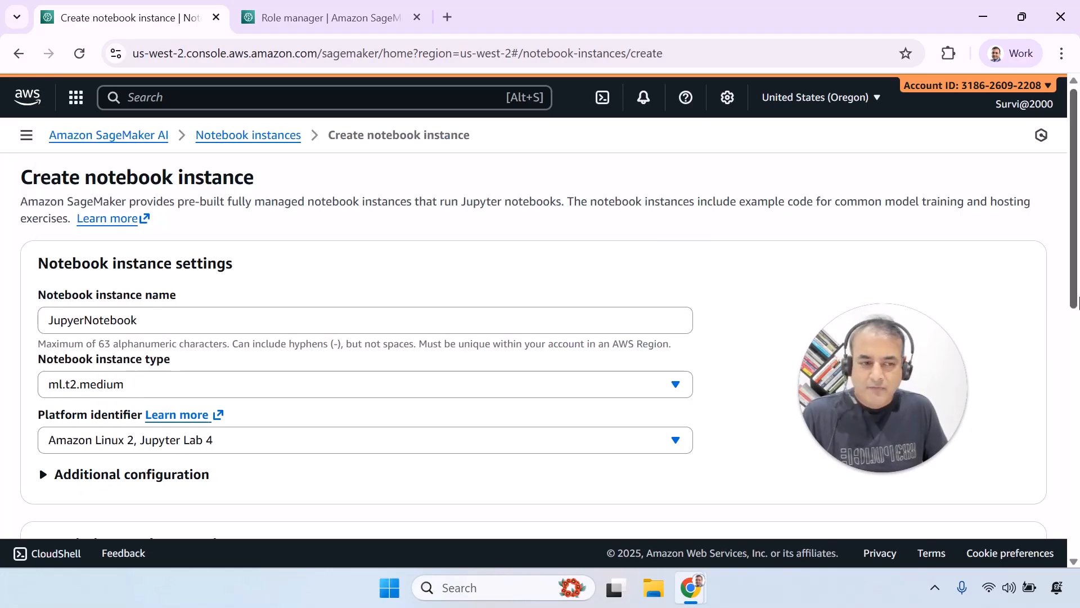
left_click_drag(1074, 274, 1073, 436)
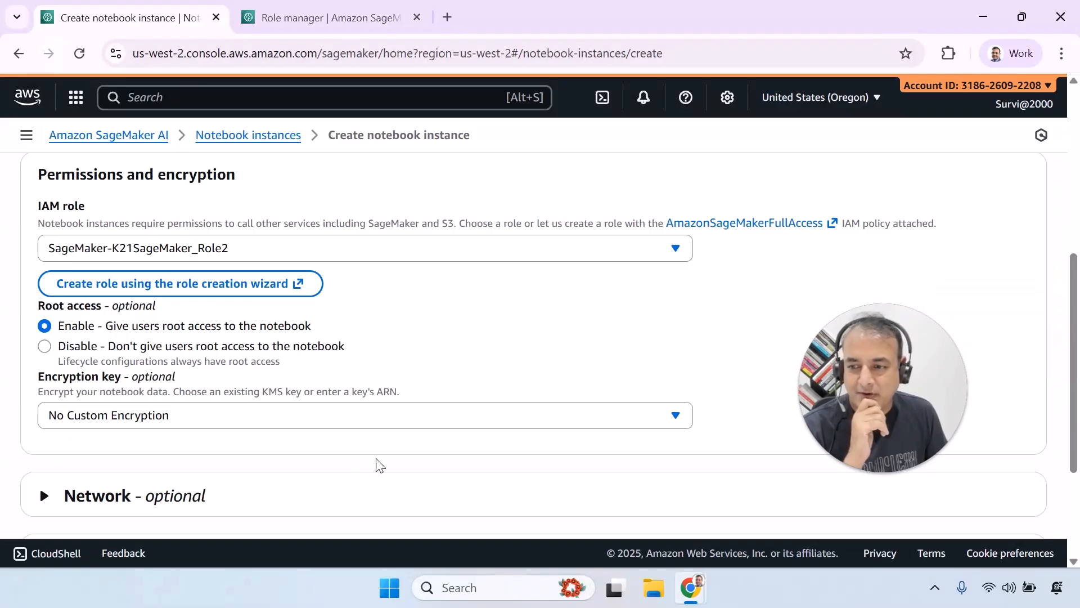
left_click_drag(1073, 437, 1071, 512)
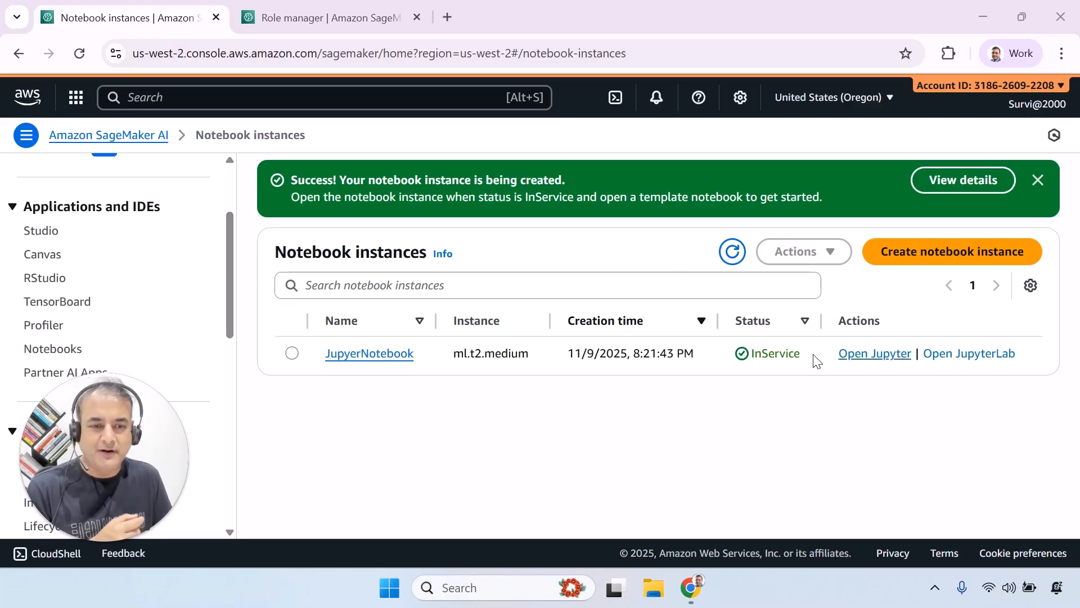
Refresh the instance list, open JupyerNotebook in both Jupyter and JupyterLab, and check the two opened pages
left_click(733, 253)
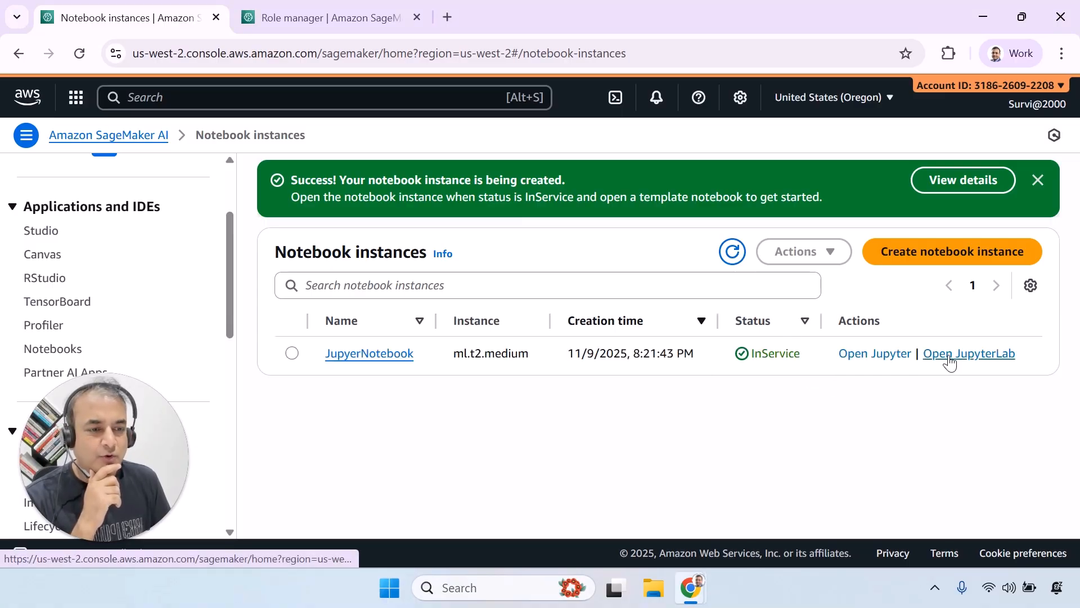
left_click(877, 358)
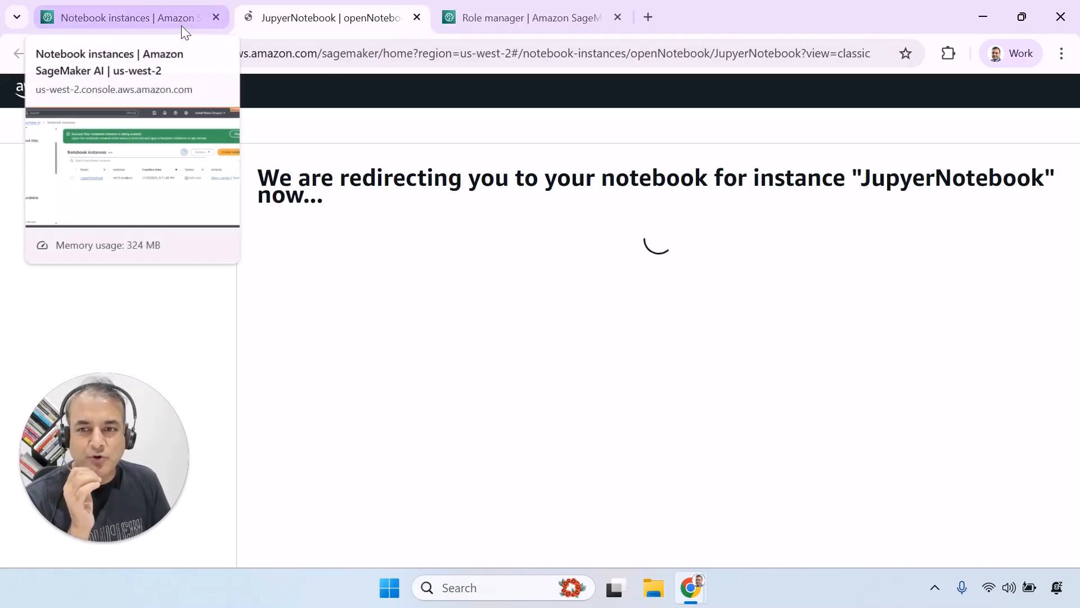
left_click(128, 15)
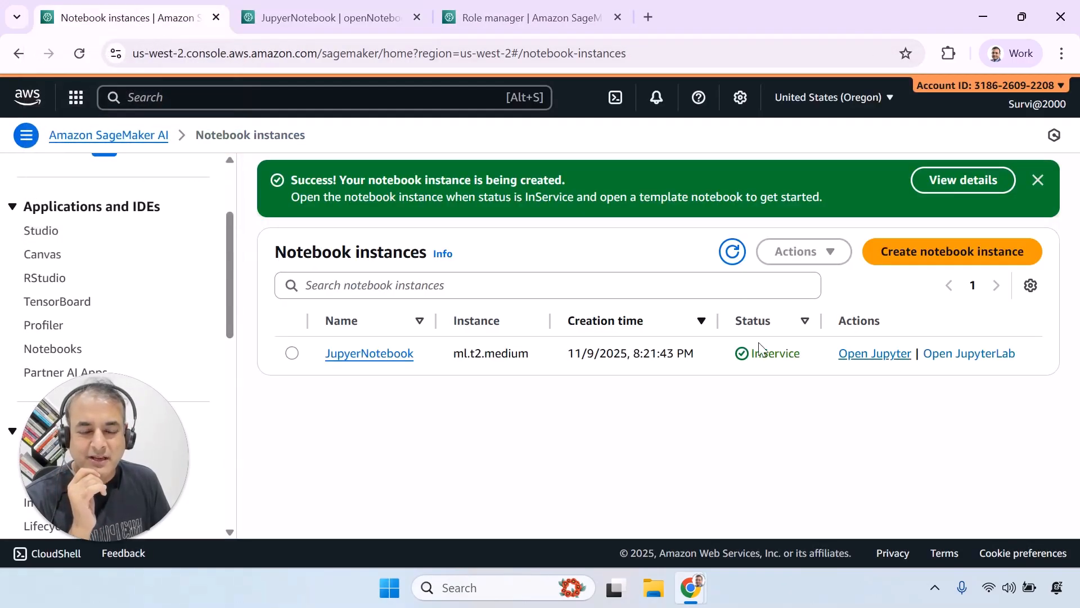
left_click(963, 355)
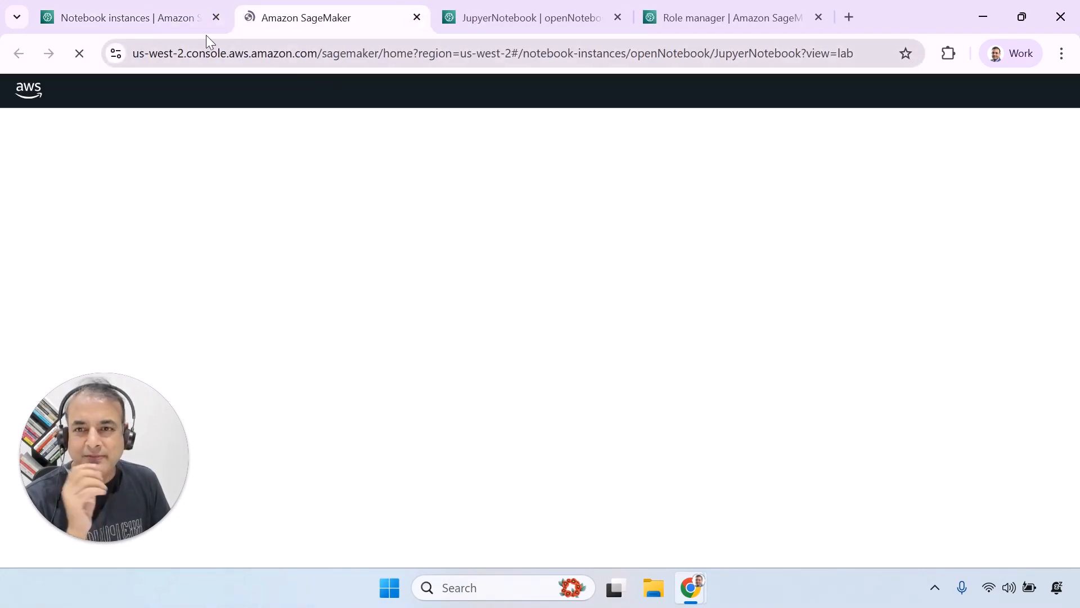
left_click(180, 25)
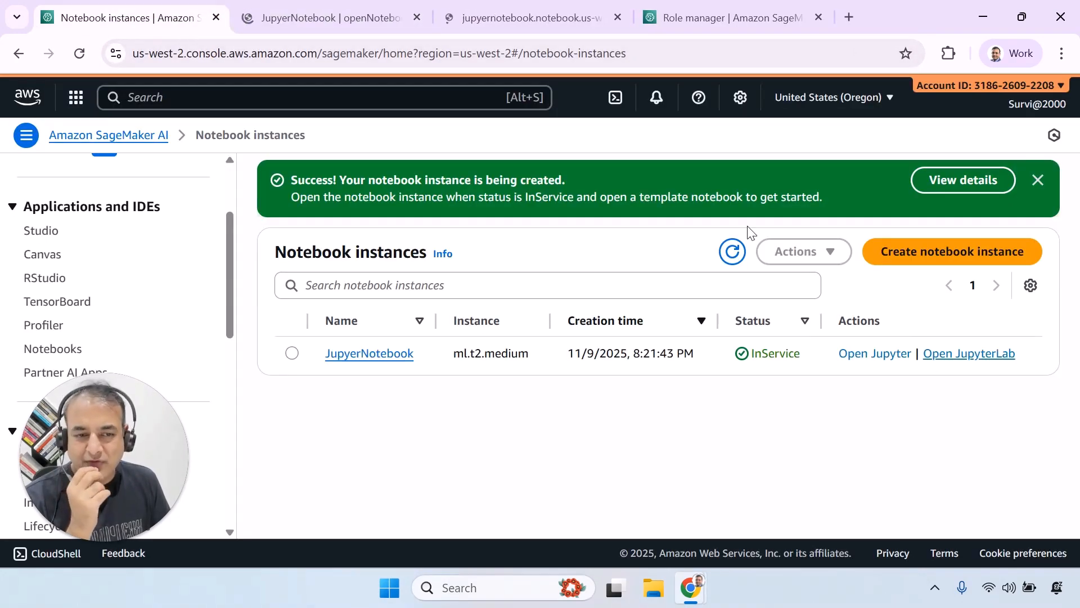
left_click(390, 22)
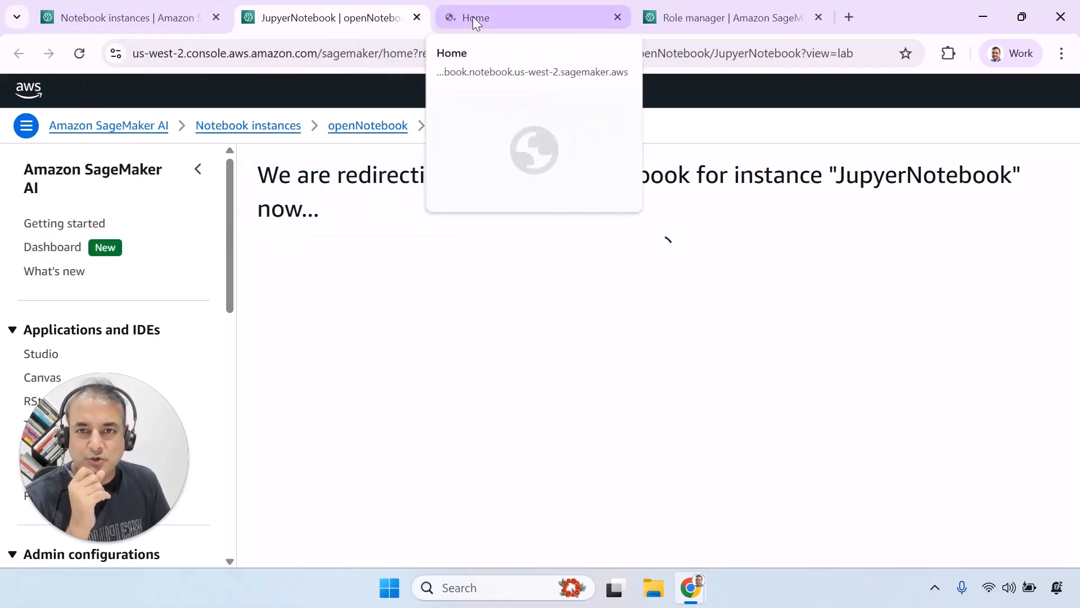
left_click(475, 19)
Return to the notebook instances list, select JupyerNotebook, and display the actions available for it
left_click(168, 16)
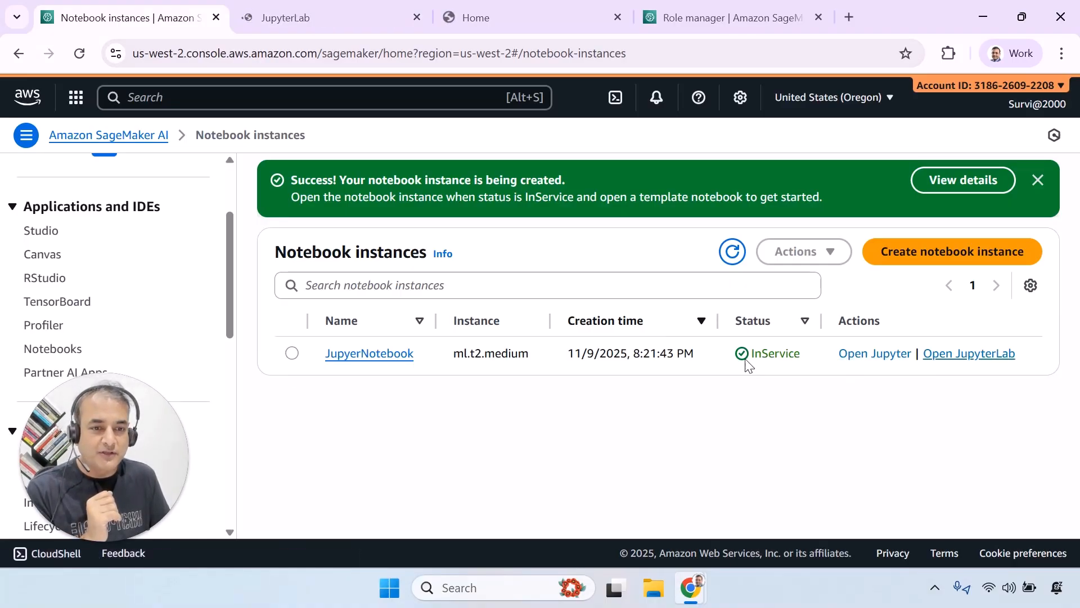
left_click(291, 353)
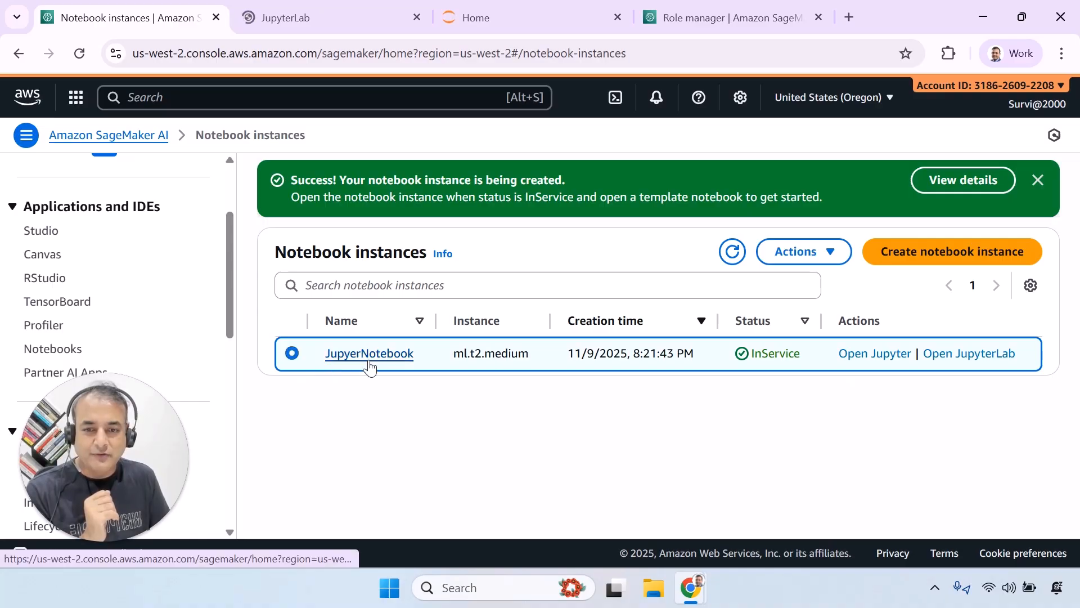
left_click(777, 248)
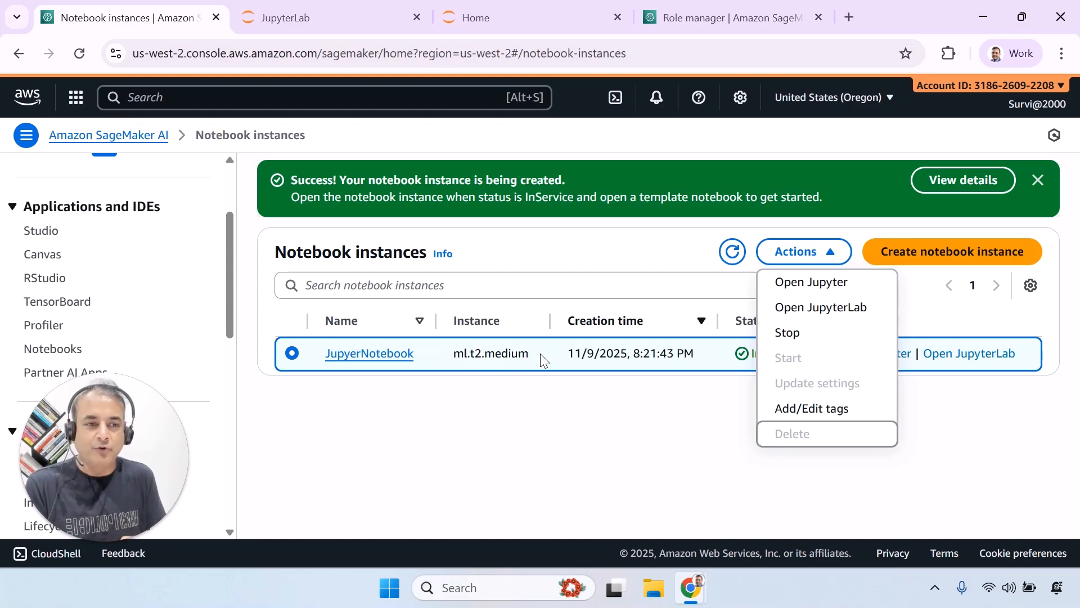
Switch to the K21 Academy lab guide in the other browser window and review its opening steps and lab list
key("alt+Tab")
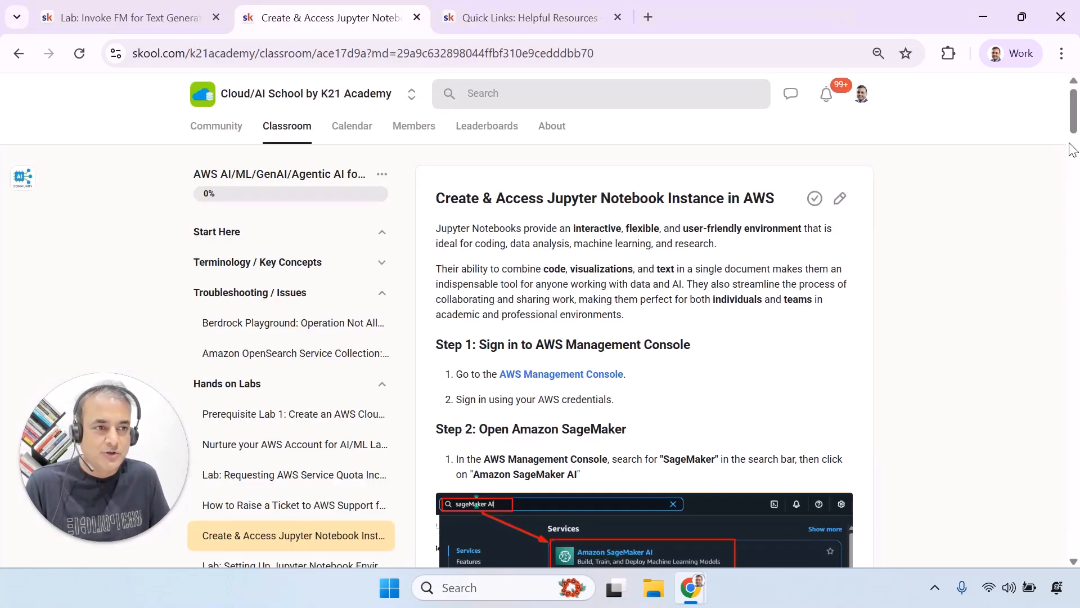
left_click_drag(1073, 126, 1064, 151)
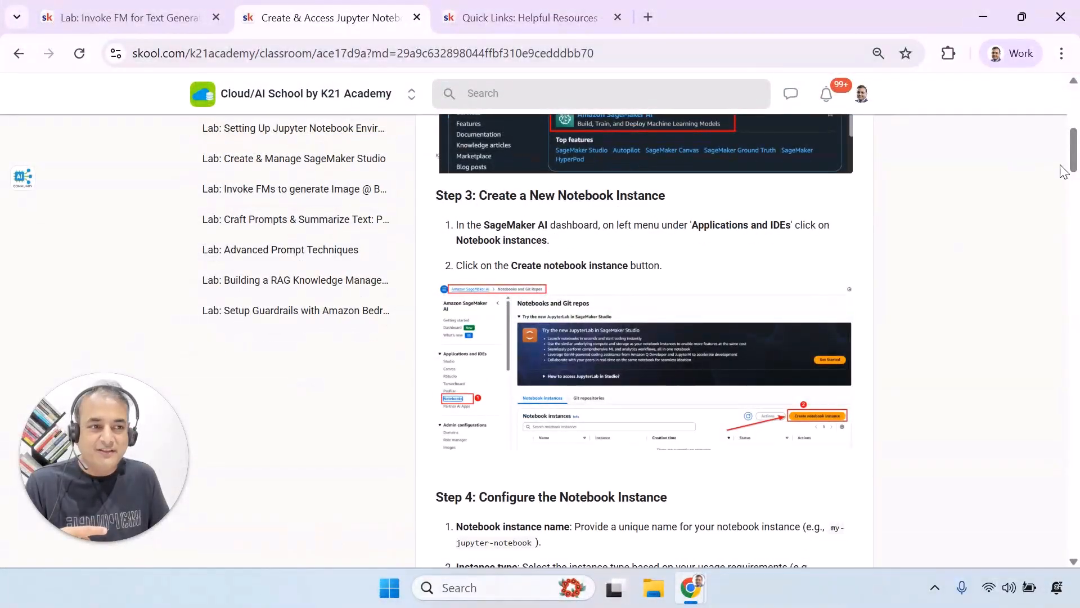
scroll(315, 231, "up", 2)
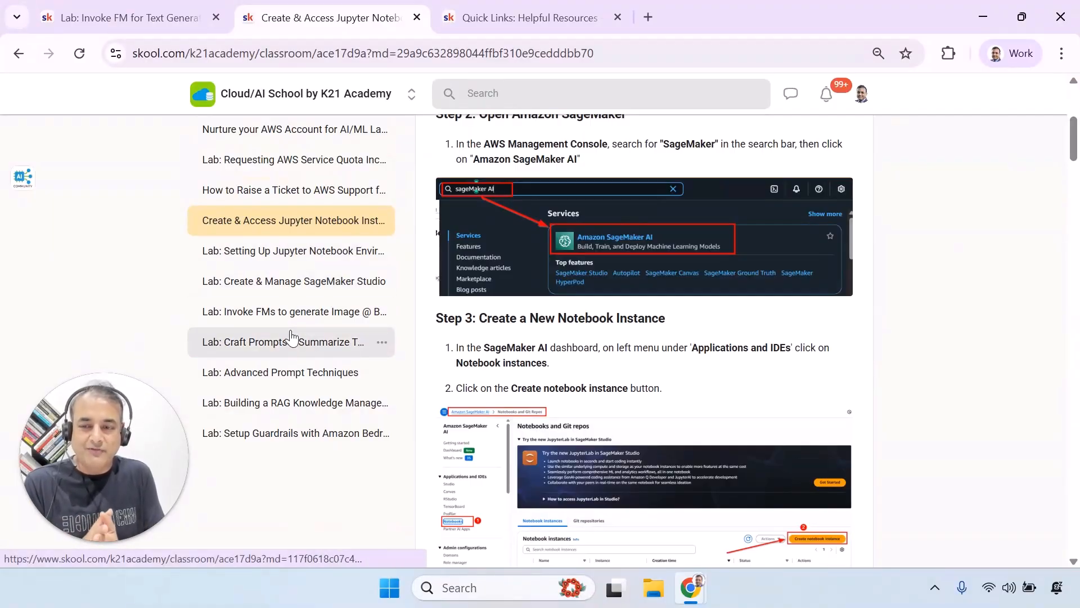
Look through the course modules, including M10: MLOps On AWS, and the related course links on the Quick Links page
left_click(533, 17)
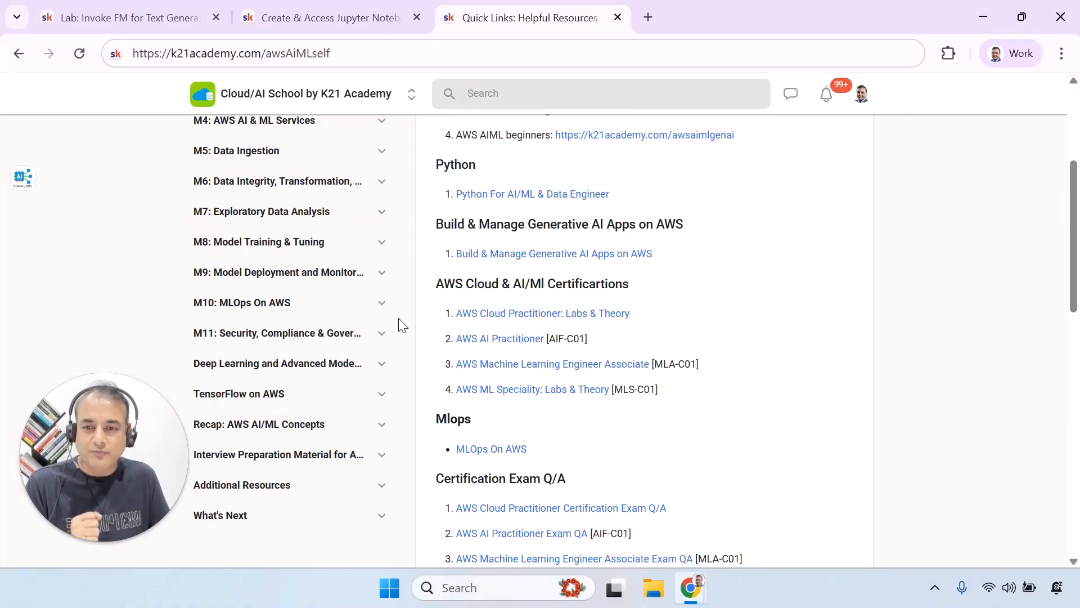
left_click(383, 299)
left_click(384, 305)
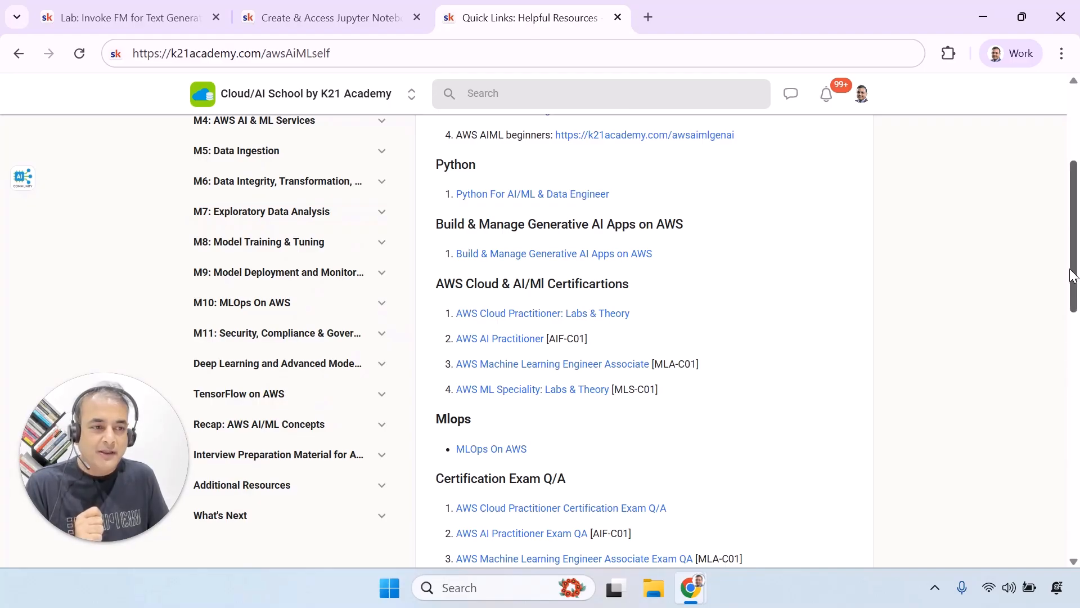
left_click_drag(1075, 264, 1076, 228)
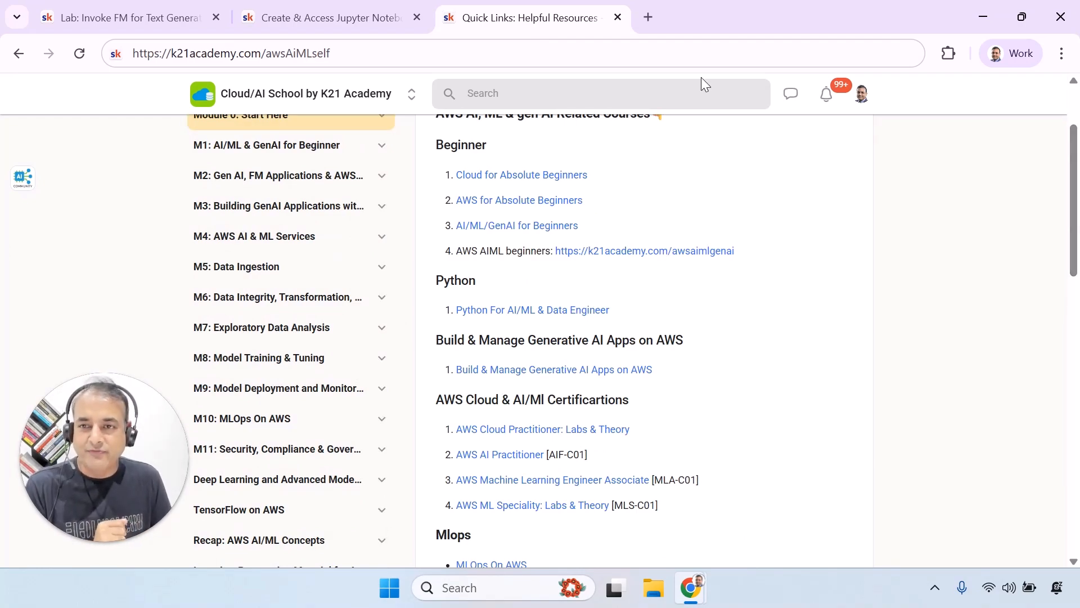
Return to the Jupyter notebook lab guide and read its access step, Stop / Delete notes and progress diary section
left_click(306, 19)
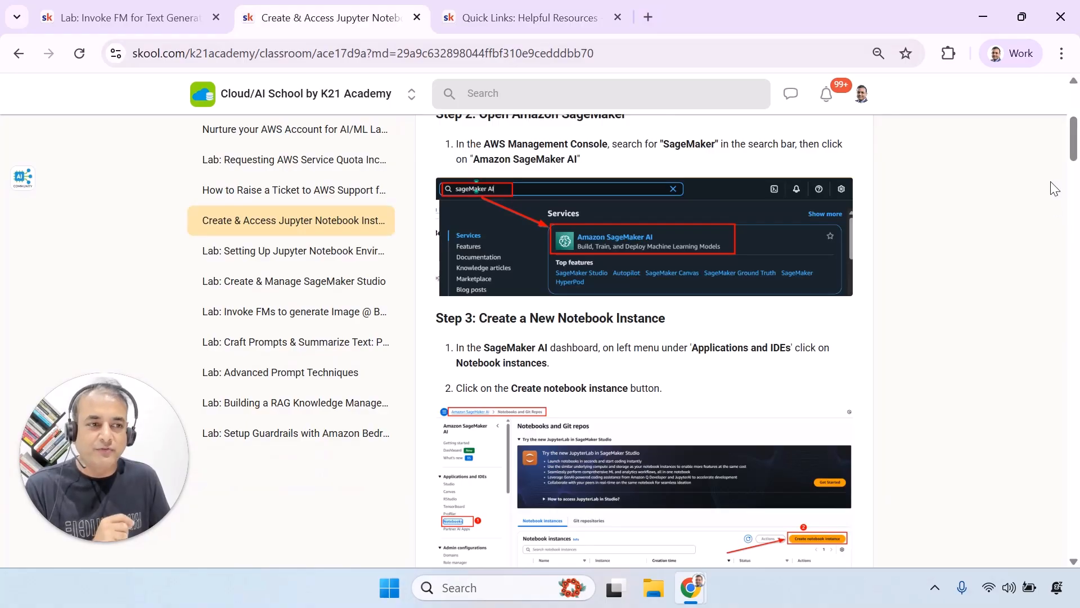
left_click_drag(1073, 143, 1079, 424)
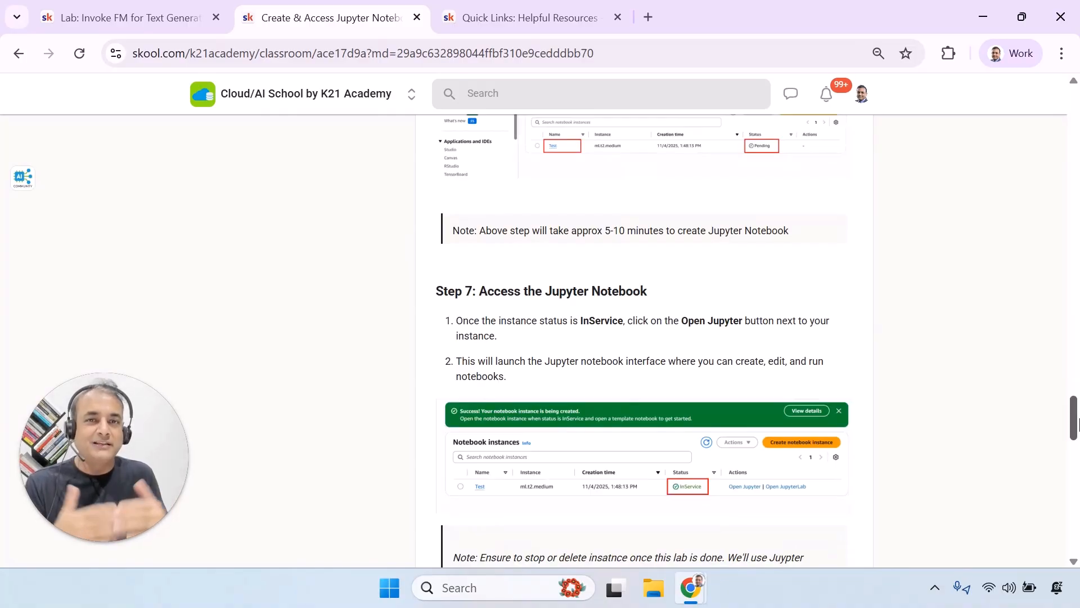
left_click_drag(1079, 423, 1079, 475)
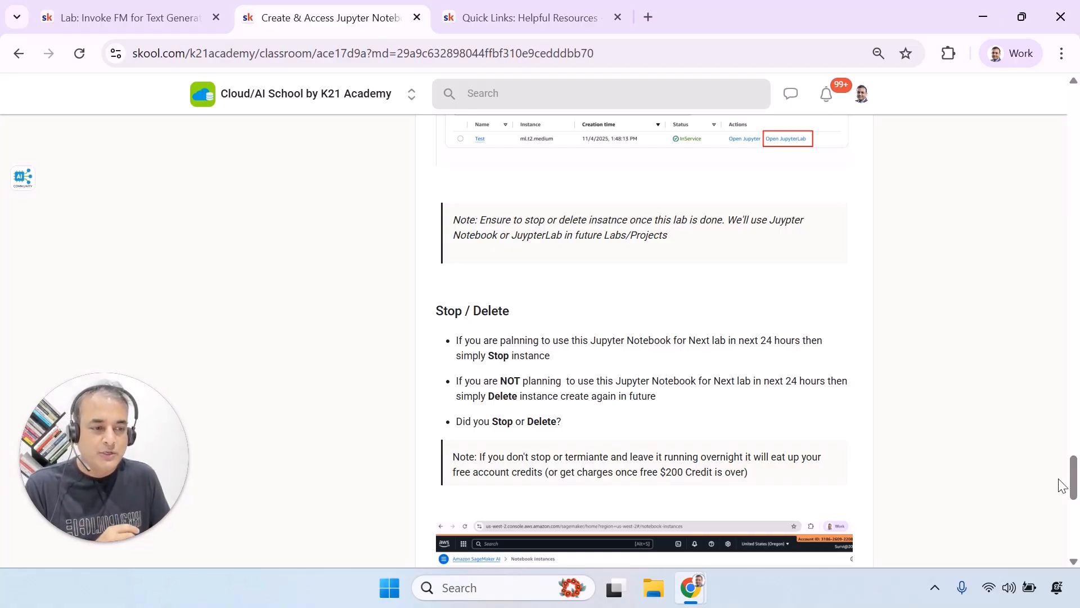
left_click_drag(1075, 477, 1078, 515)
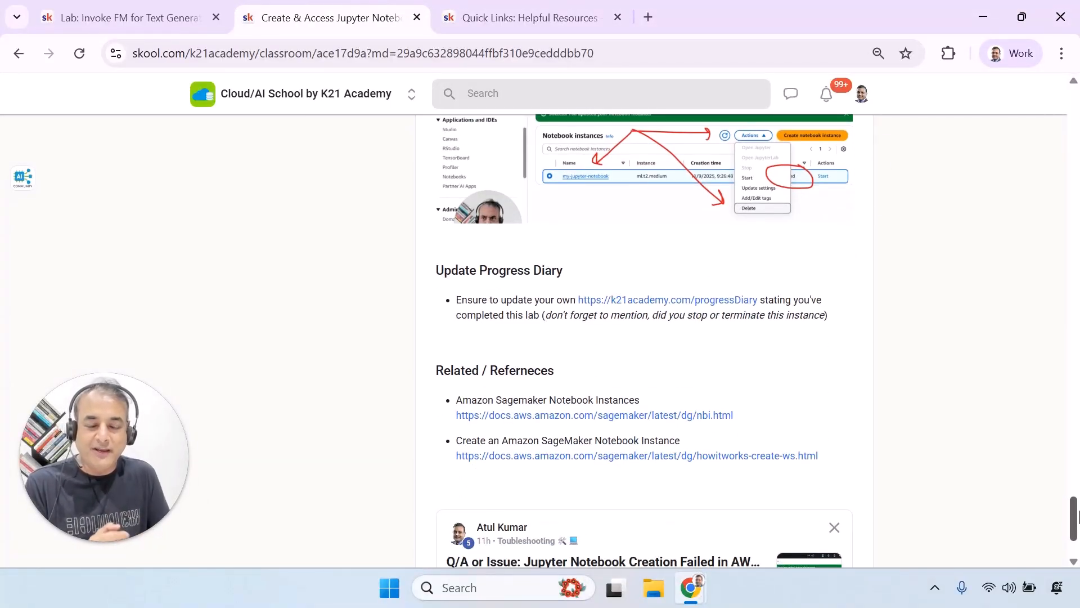
Open the progress diary link, read how to structure a diary post, and return to the lab guide
left_click(694, 304)
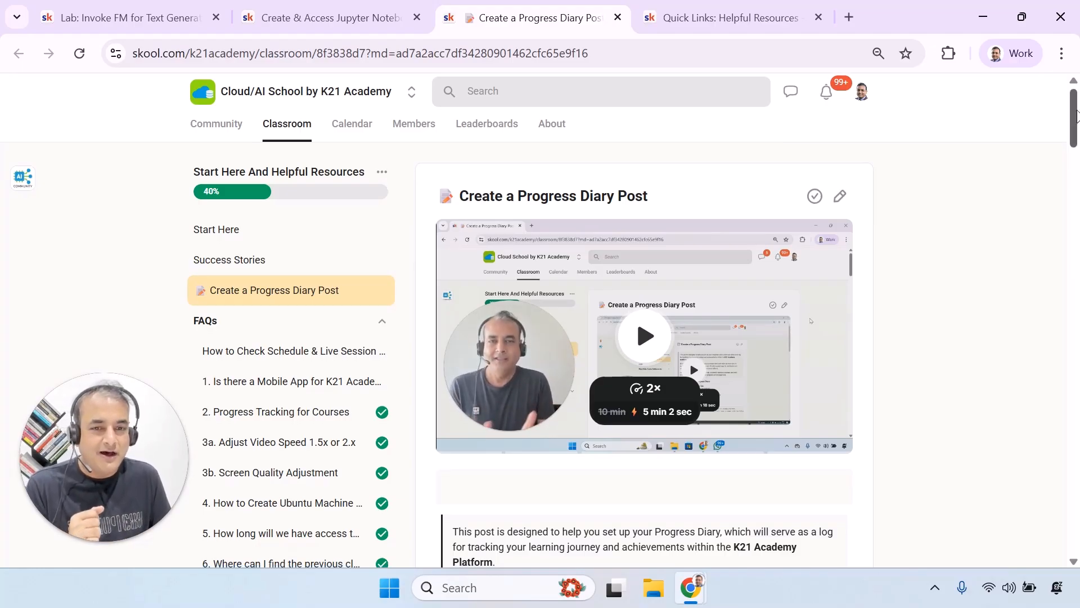
left_click_drag(1075, 113, 1076, 213)
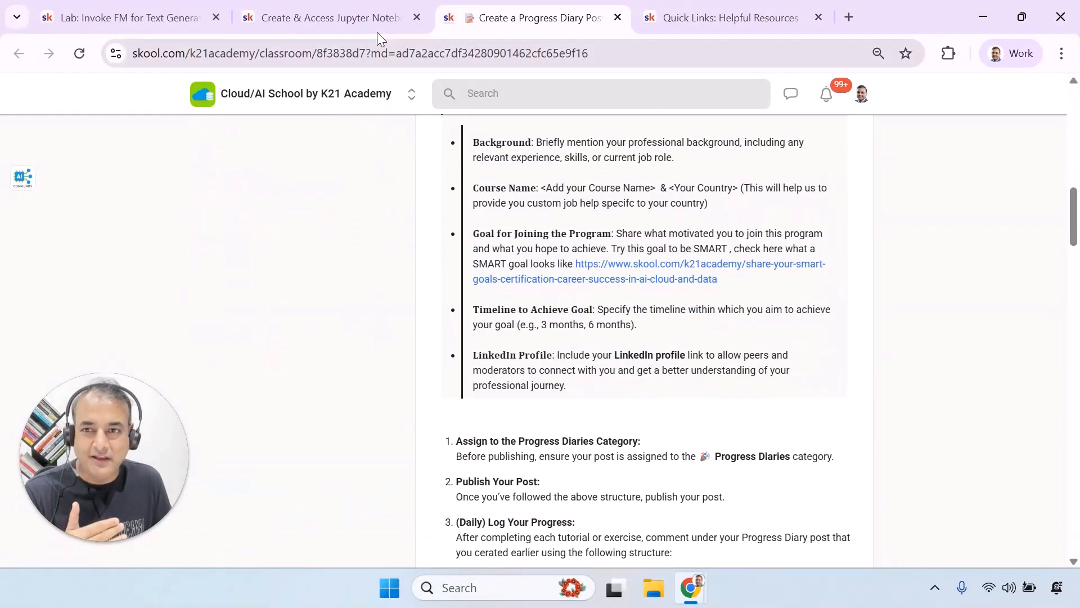
left_click(360, 18)
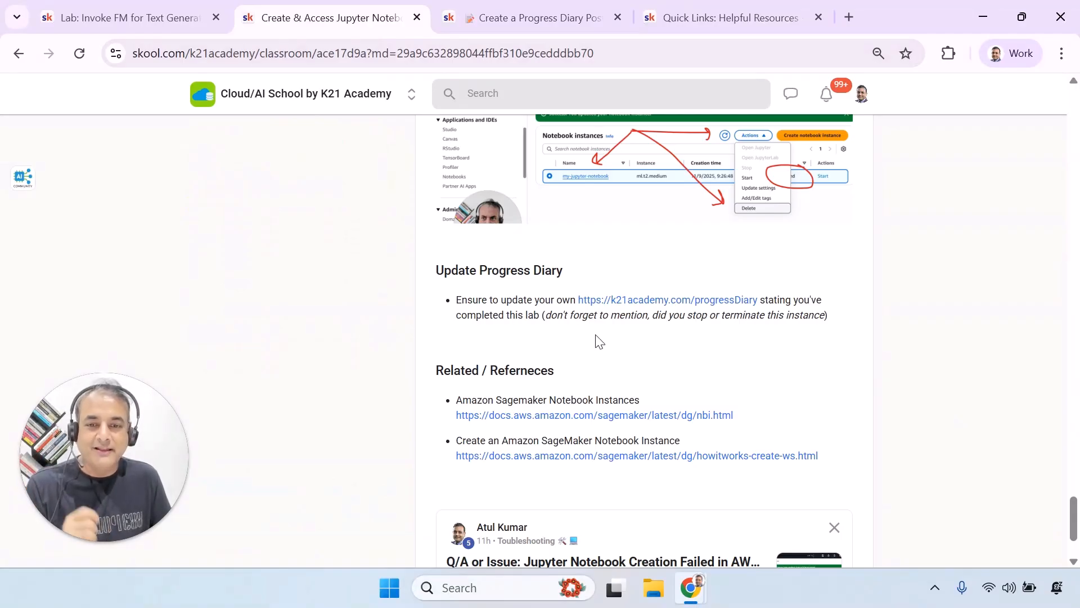
Review the stop-or-terminate reminder, the SageMaker reference links, and the Q/A post at the end of the lab guide
left_click_drag(595, 322, 752, 318)
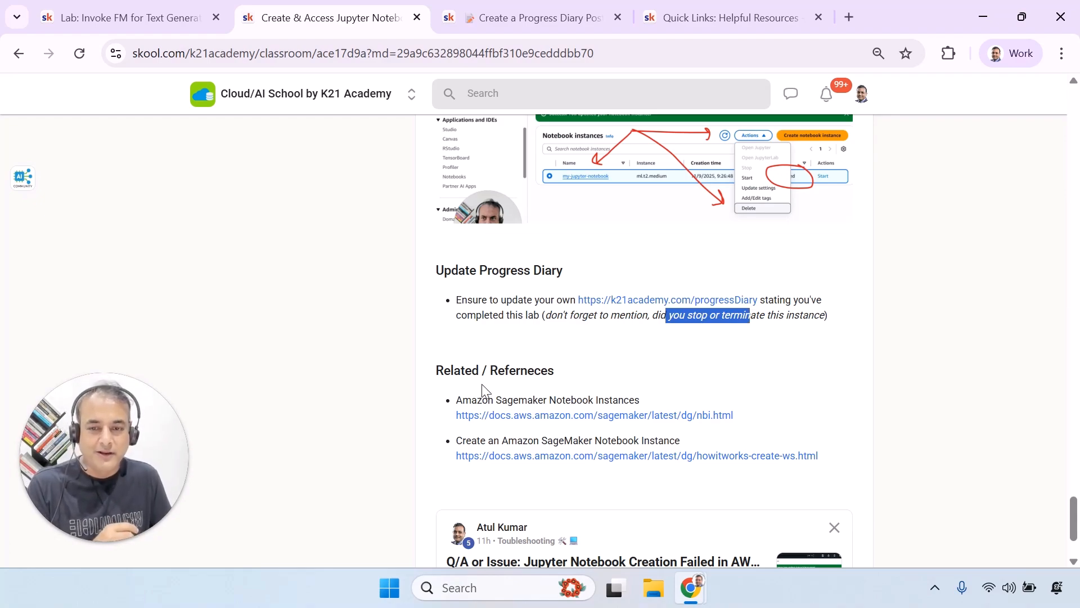
left_click_drag(490, 375, 611, 437)
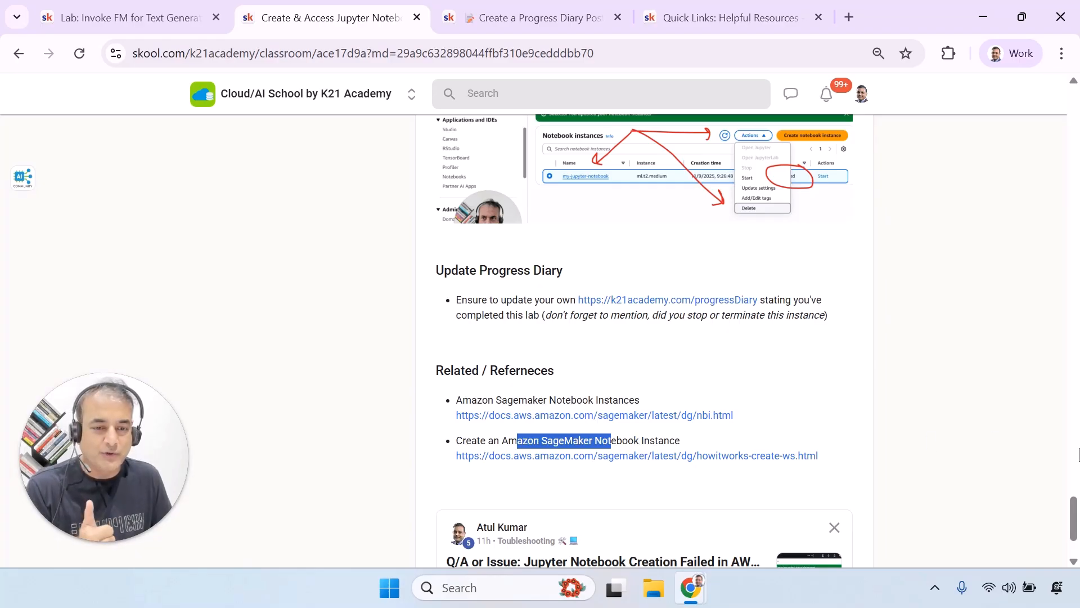
left_click_drag(1075, 511, 1076, 522)
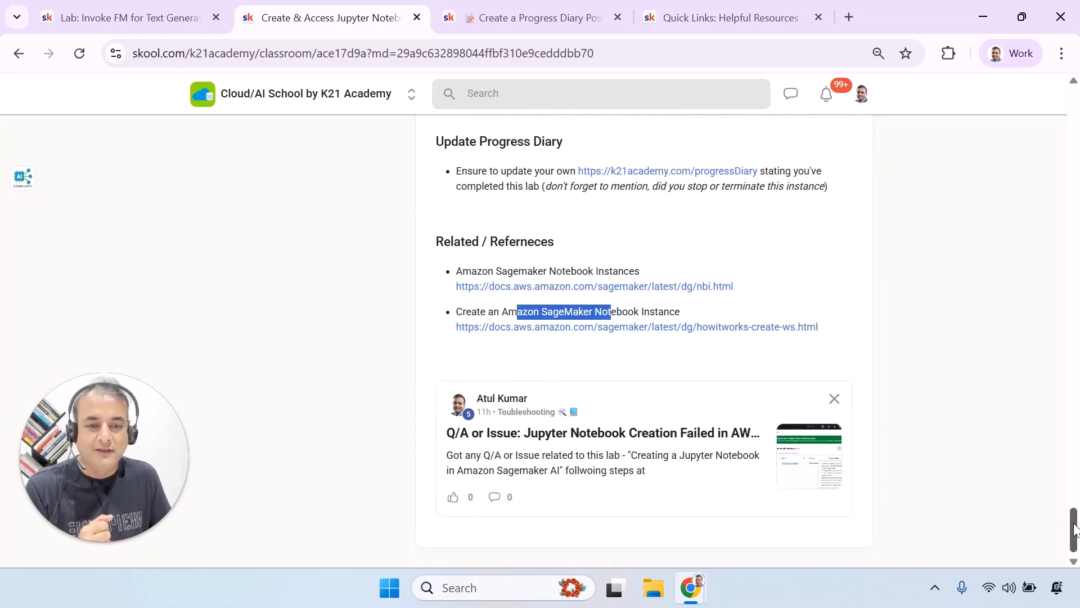
Open the Q/A post on failed Jupyter notebook creation, read its role registration error, and return to the lab guide
left_click(625, 433)
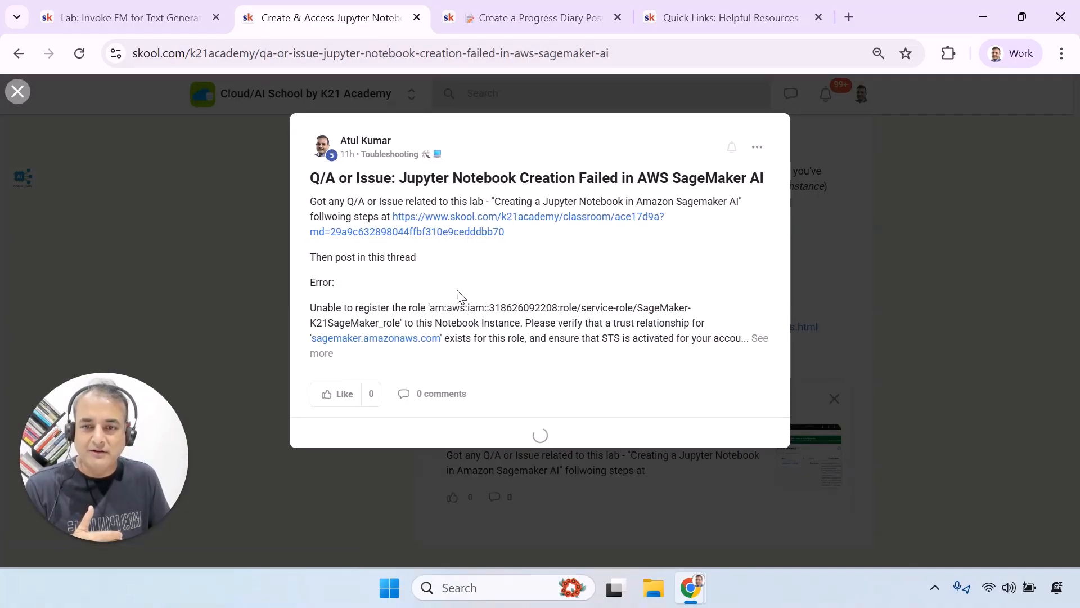
scroll(781, 305, "down", 2)
scroll(774, 360, "up", 2)
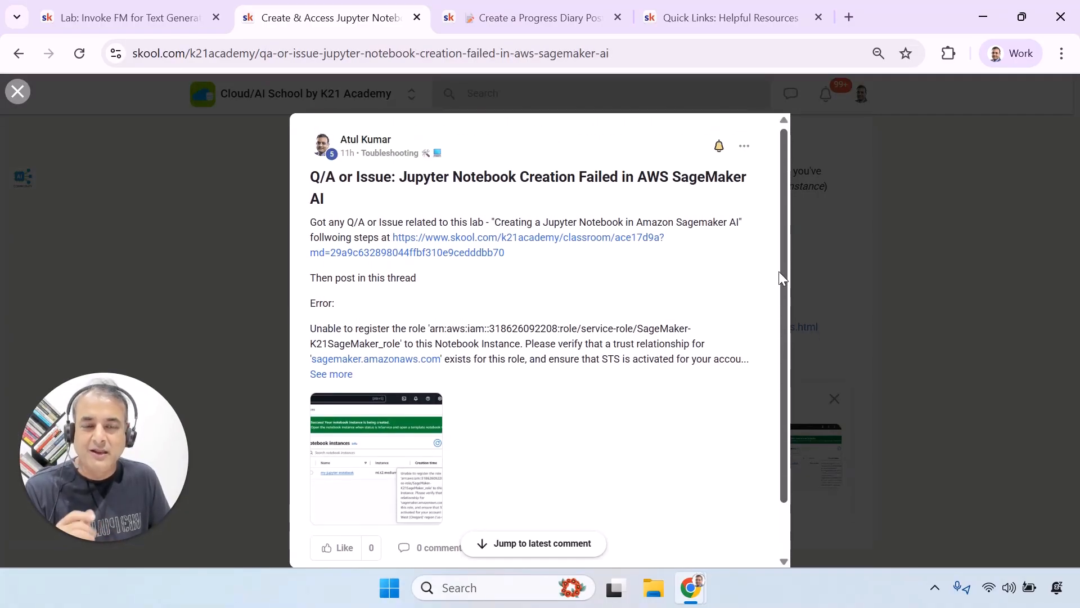
left_click(212, 190)
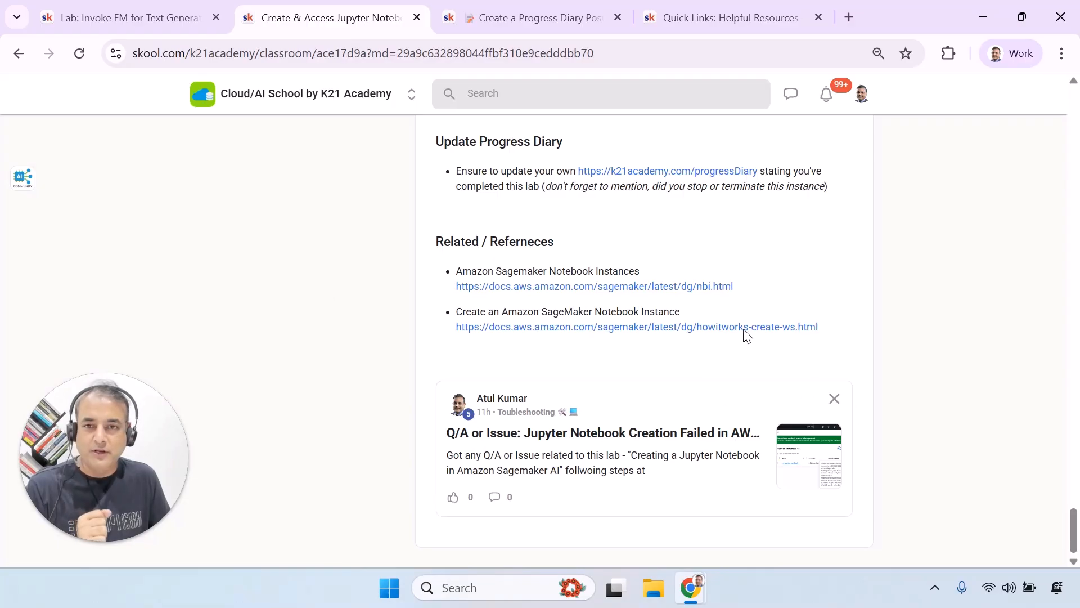
Switch to the notebook instances list in Amazon SageMaker AI and sort it by status
left_click(103, 28)
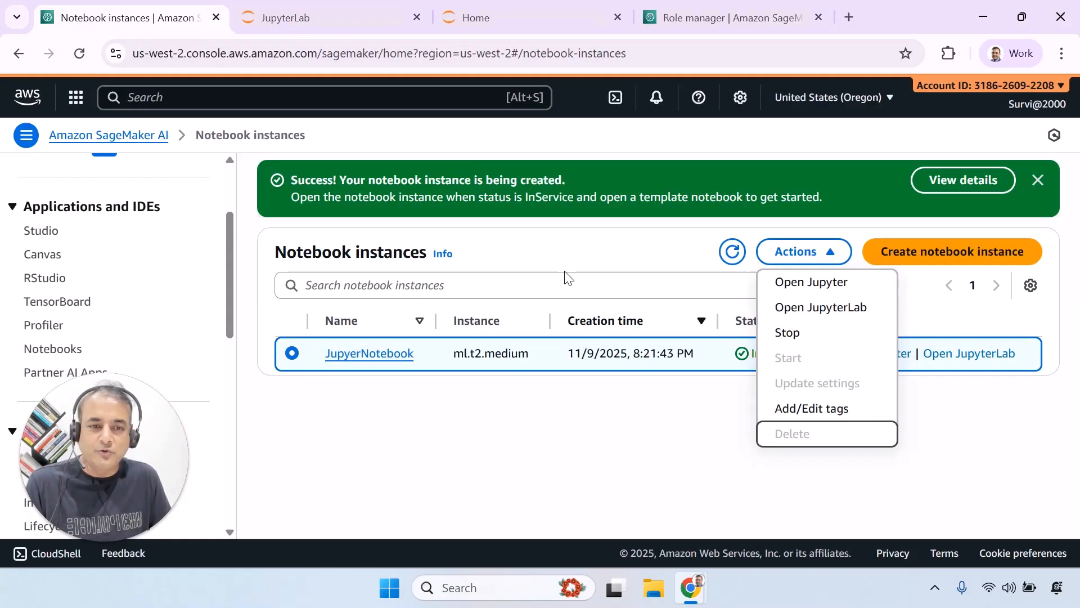
left_click(646, 448)
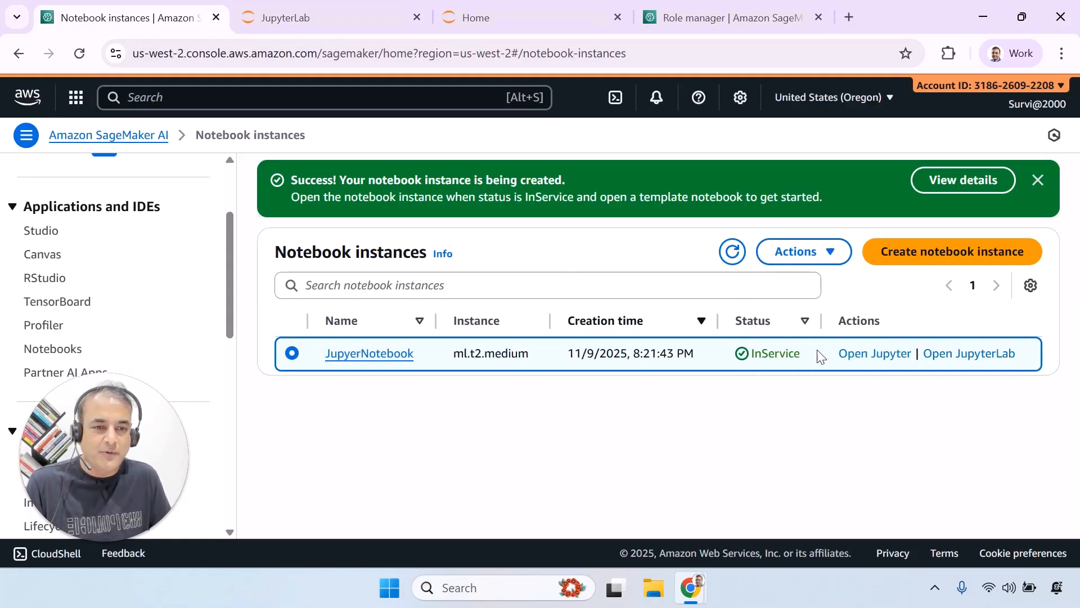
left_click(805, 323)
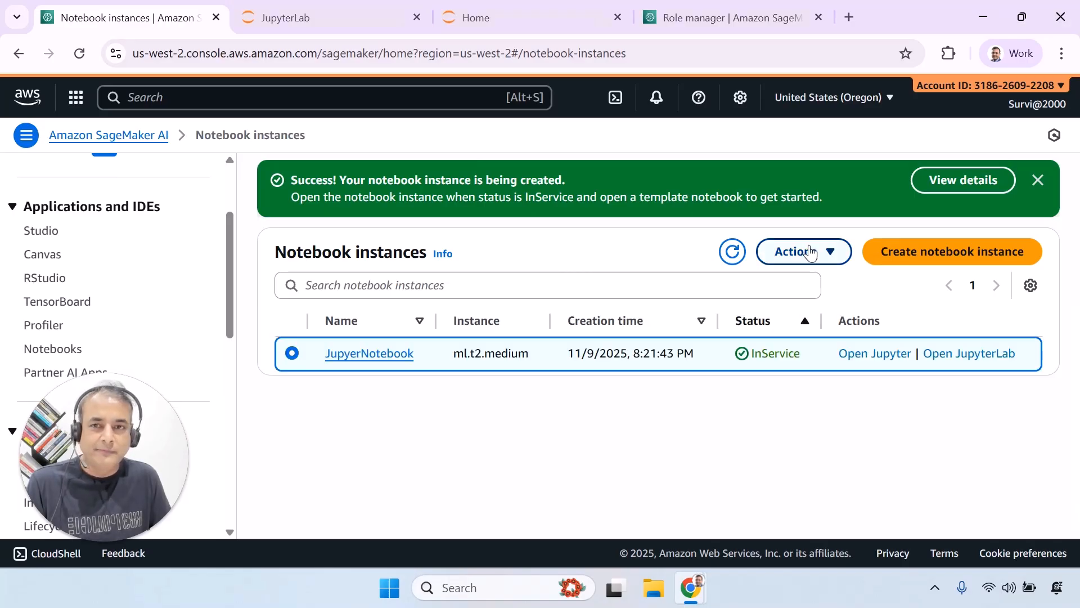
Compare the Jupyter home page and its menu options with the JupyterLab launcher and its notebook kernels
left_click(290, 17)
left_click(467, 25)
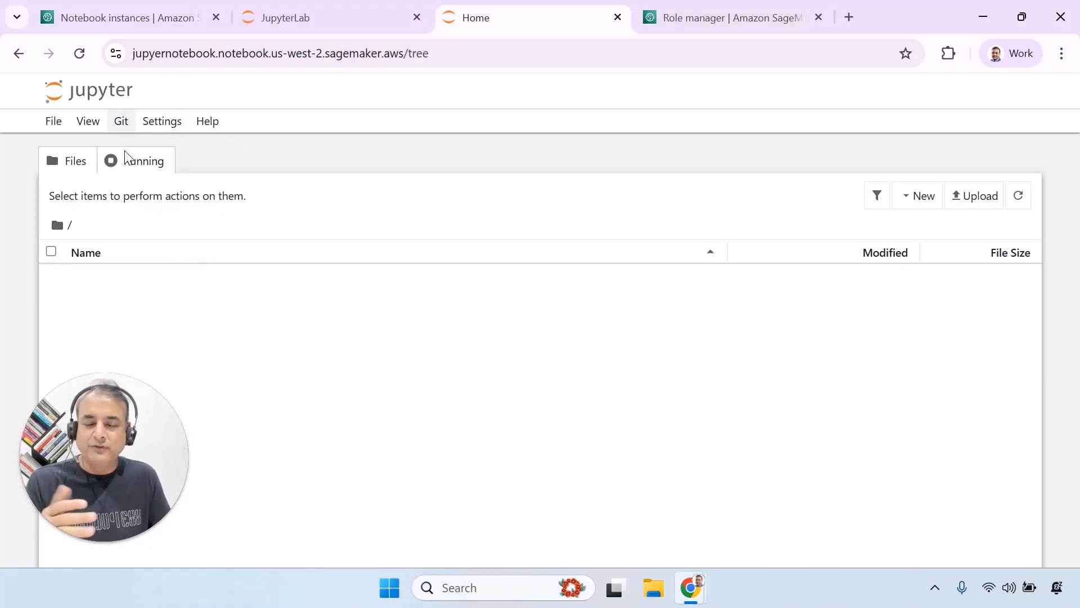
left_click(53, 122)
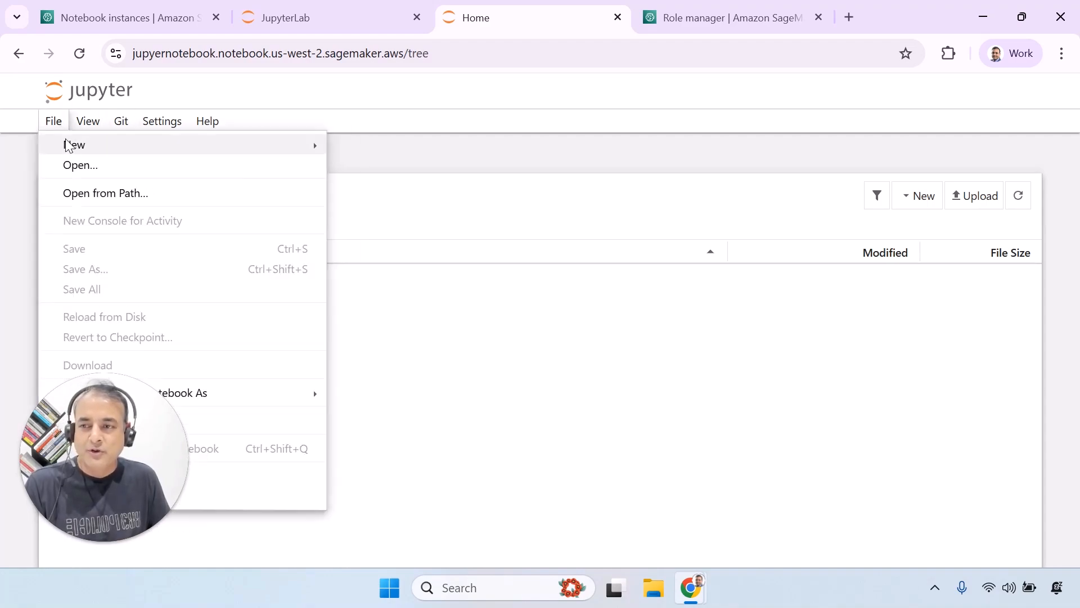
mouse_move(71, 145)
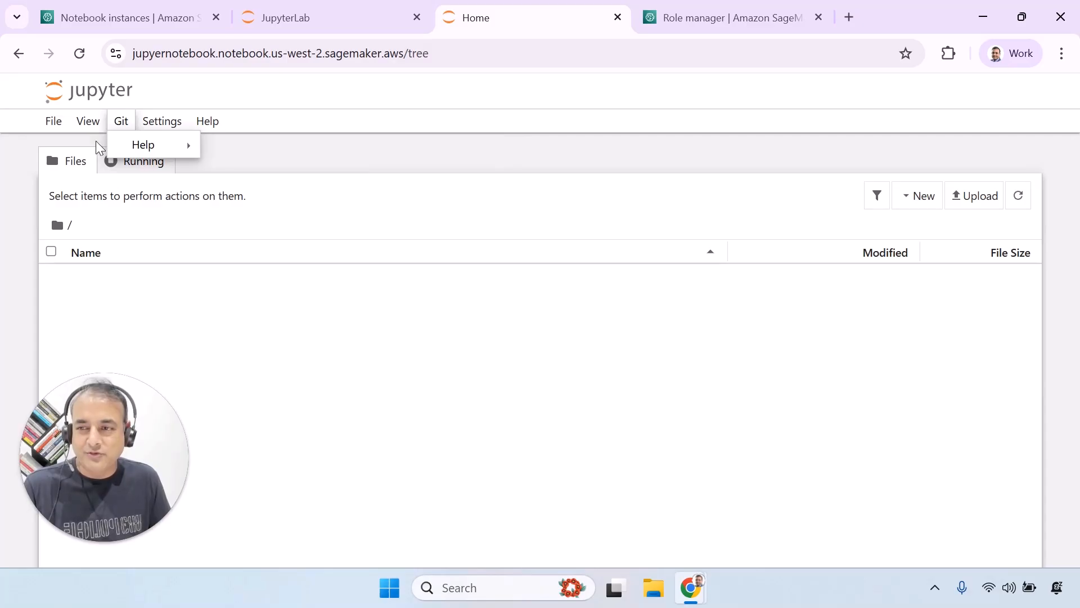
left_click(304, 23)
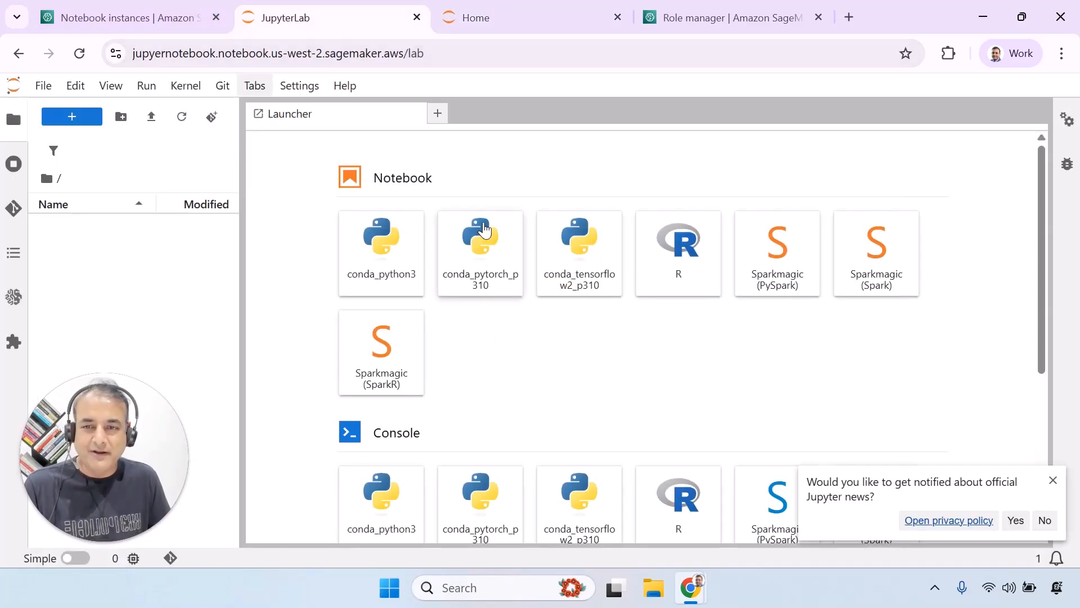
left_click(456, 28)
left_click(335, 25)
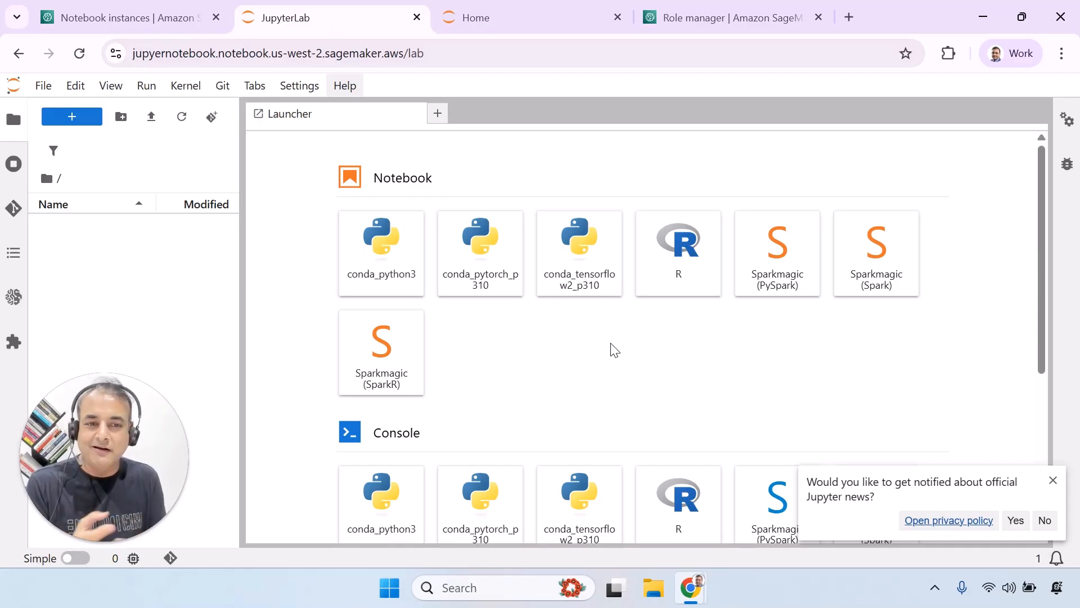
left_click(491, 22)
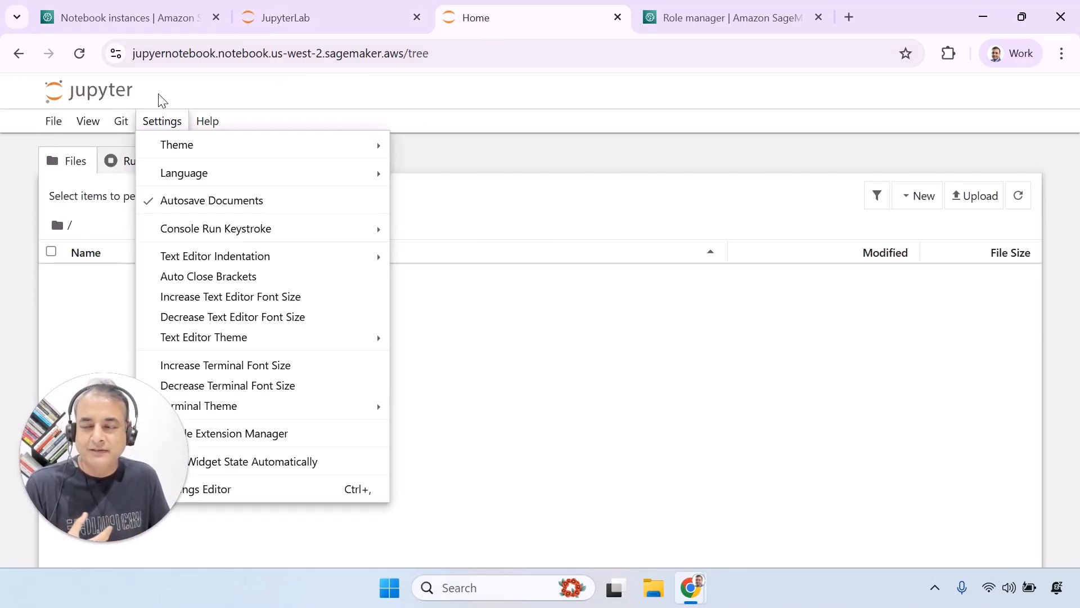
Stop the JupyerNotebook instance in Amazon SageMaker AI and refresh the notebook instances list
left_click(122, 28)
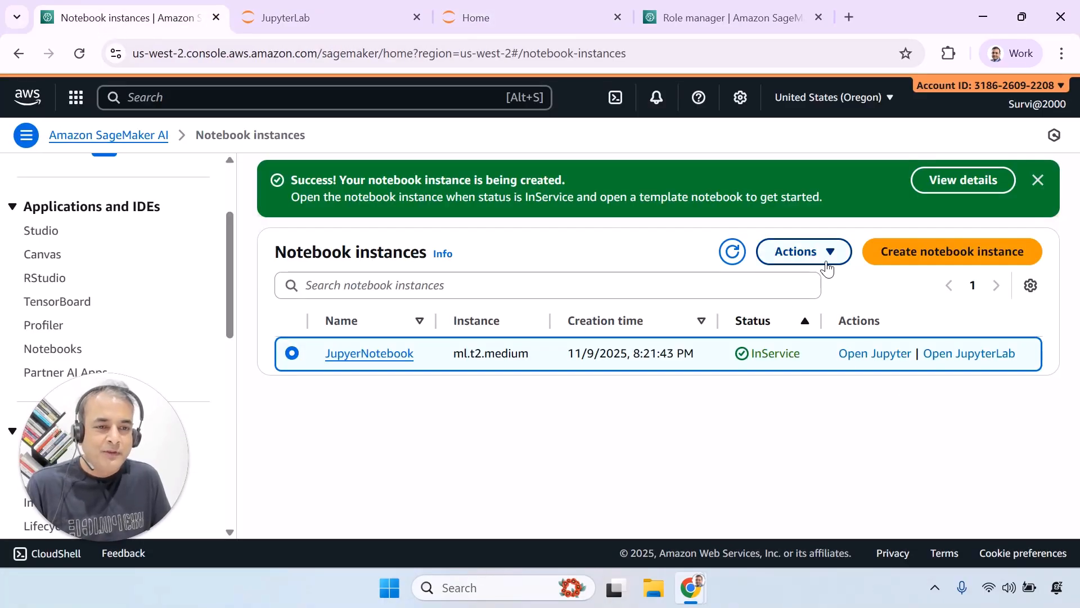
left_click(829, 255)
left_click(782, 323)
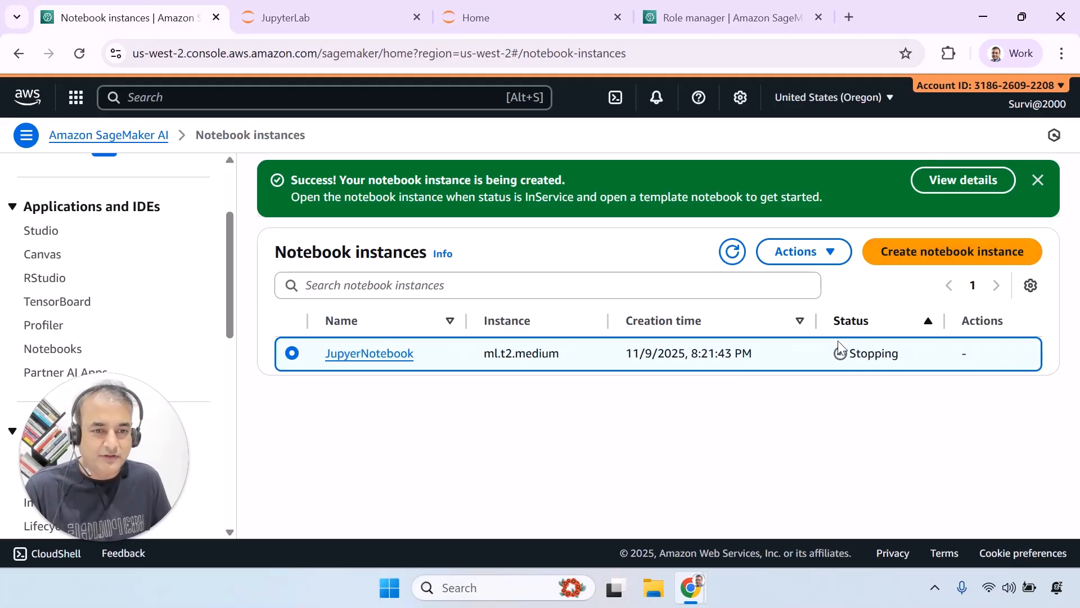
left_click(733, 251)
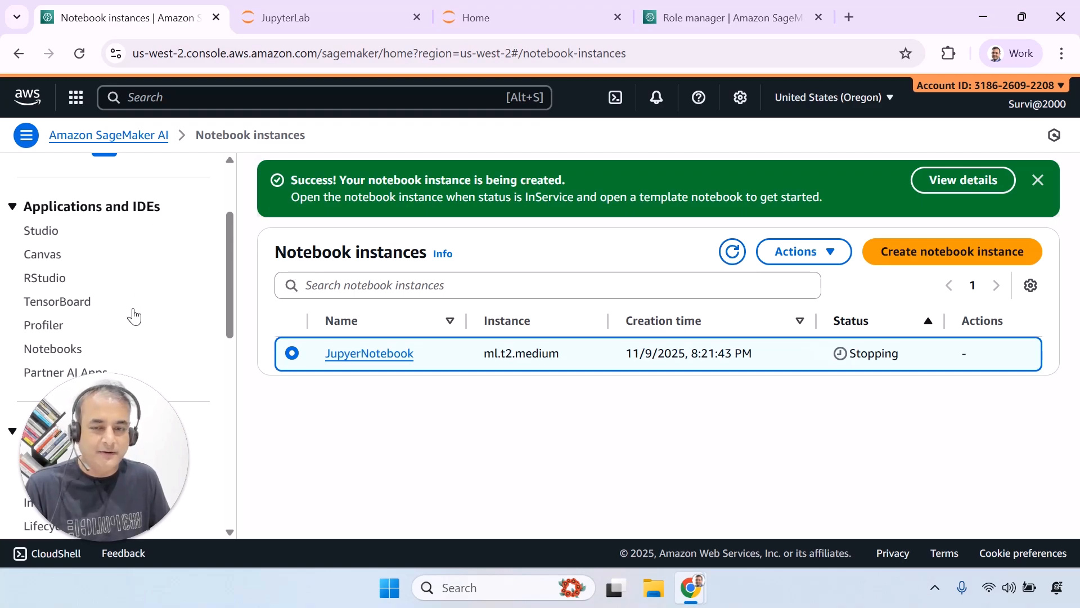
Delete the stopped JupyerNotebook instance, confirm the deletion, and refresh the instances list
left_click(833, 254)
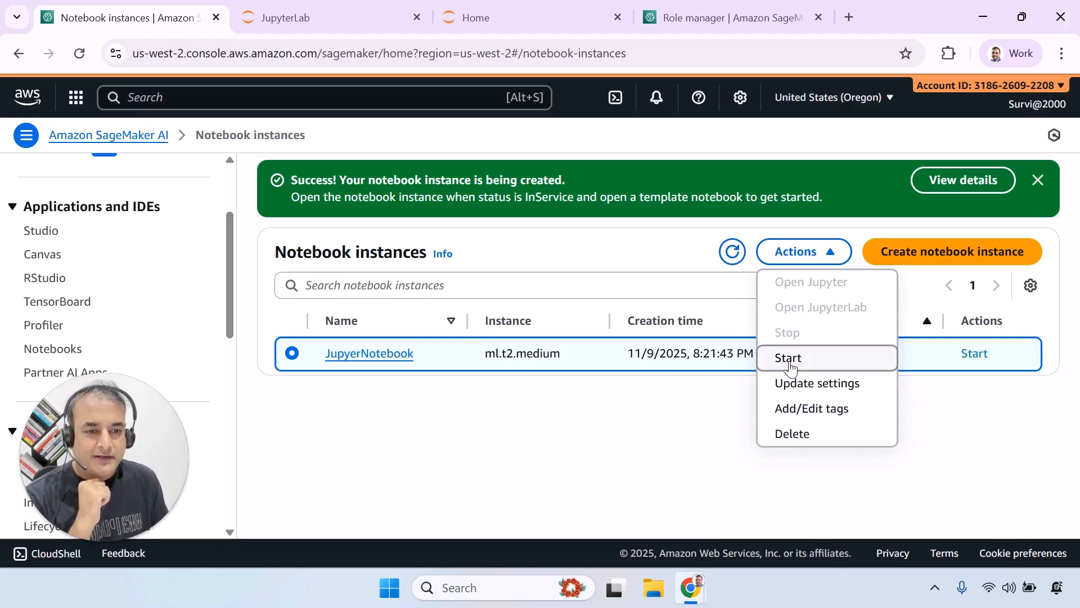
left_click(791, 434)
left_click(677, 373)
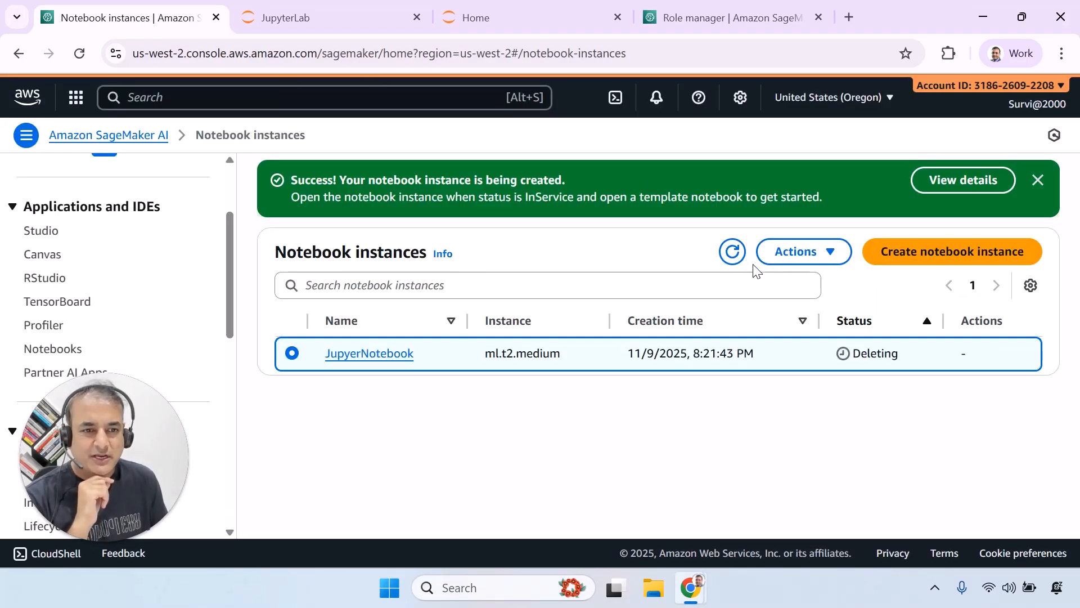
left_click(731, 251)
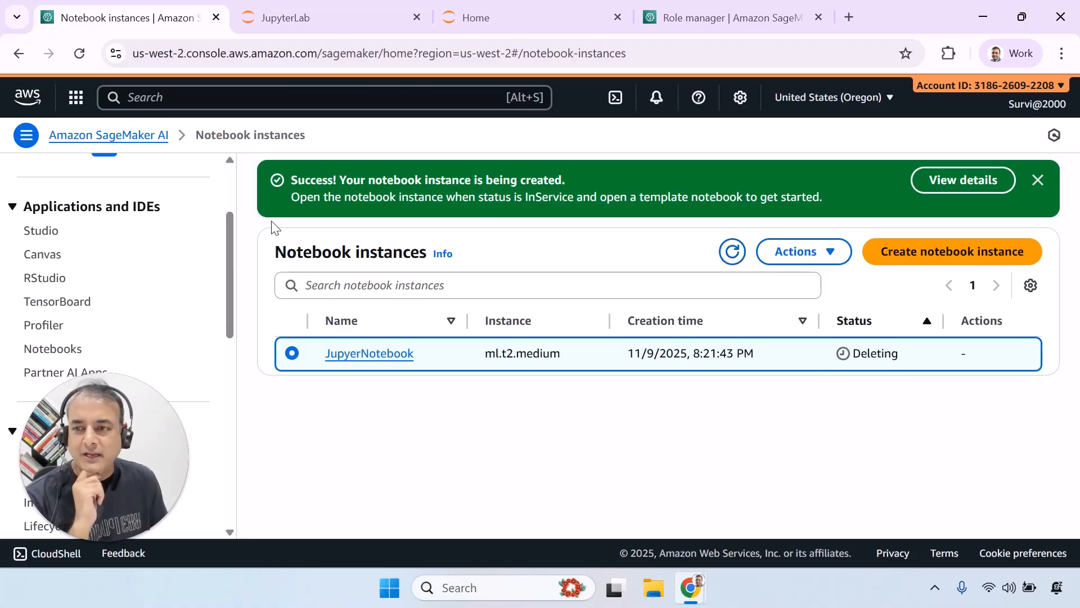